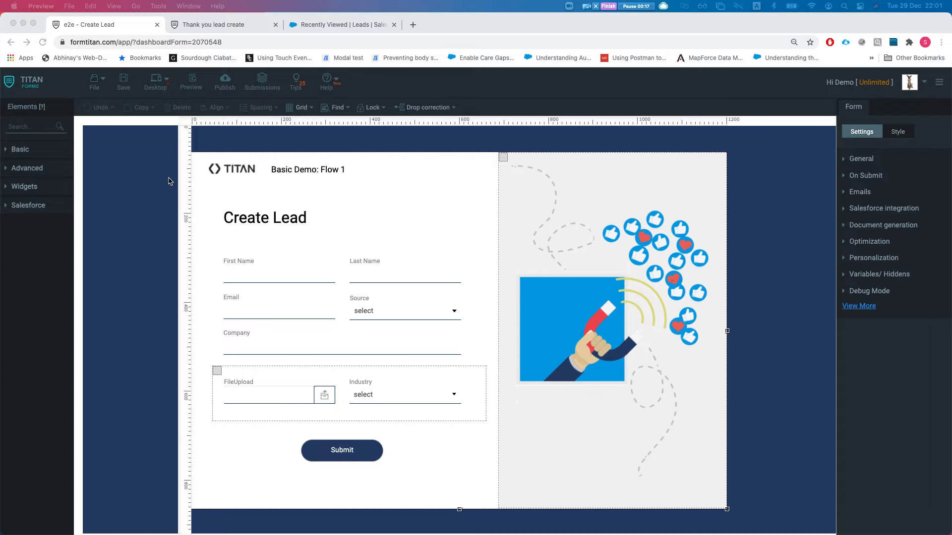
Step: Glance at the Thank you form, then return to the Create Lead form
left_click(186, 21)
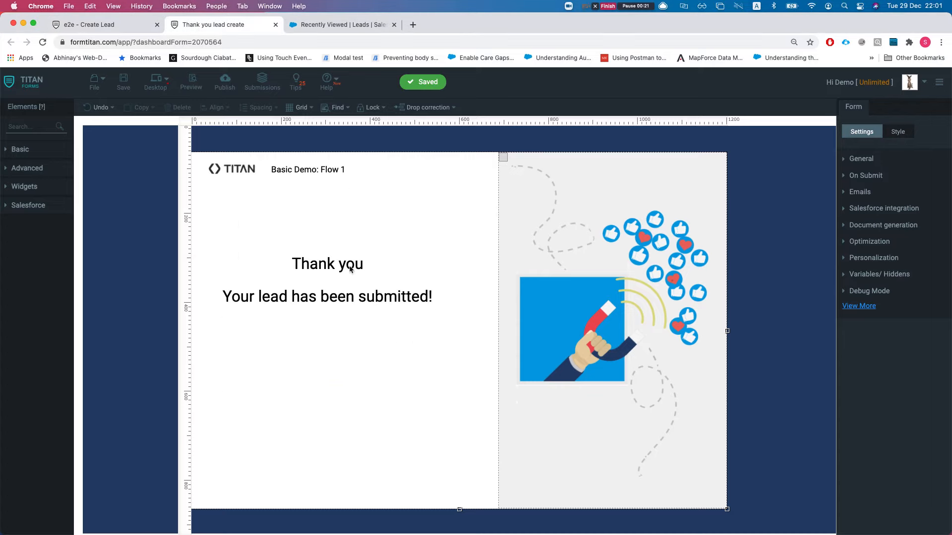
left_click(114, 26)
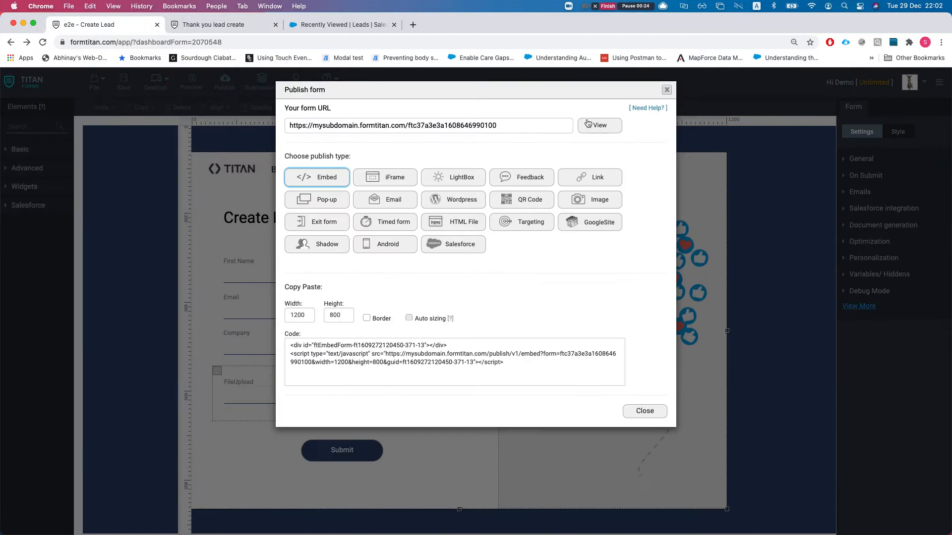
Step: Open the live published form in a new tab and enter the first name
left_click(595, 124)
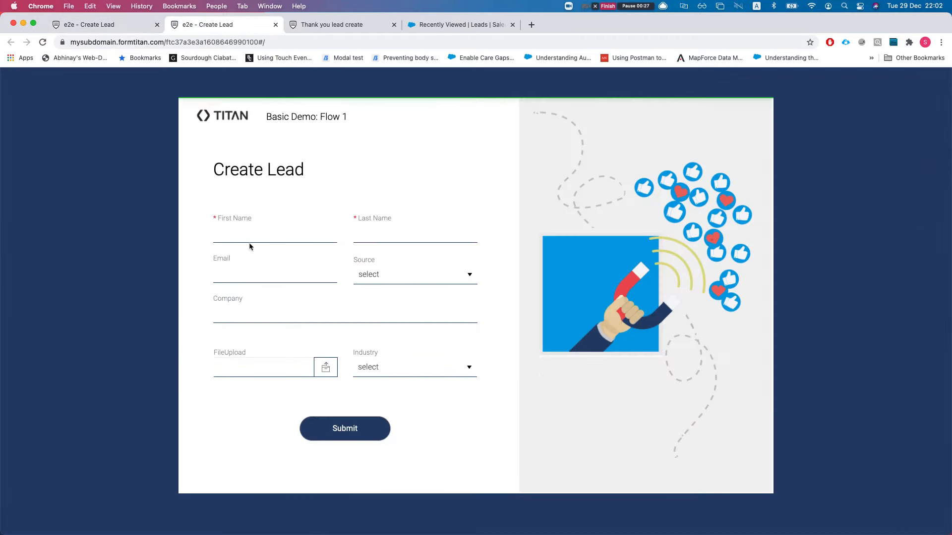
left_click(239, 234)
left_click(240, 234)
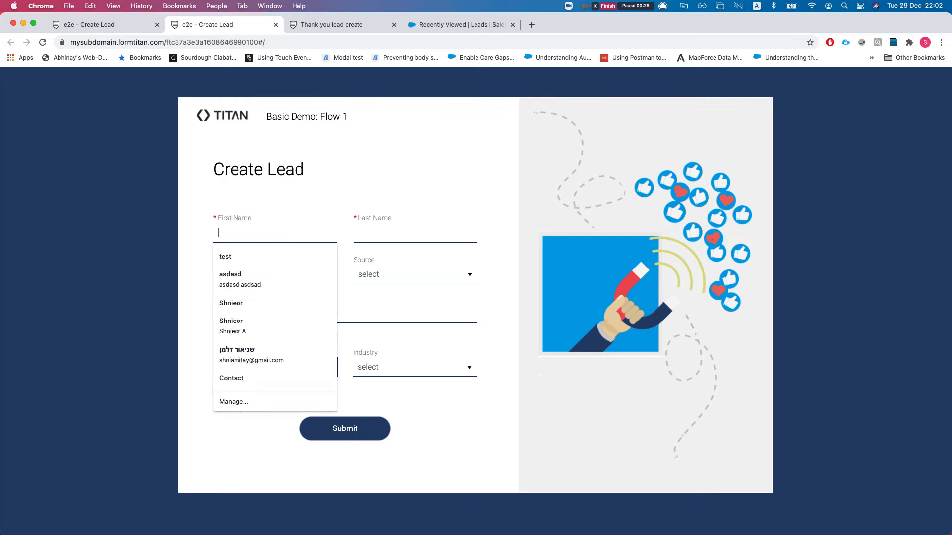
type("df")
key("BackSpace")
key("BackSpace")
type("sd")
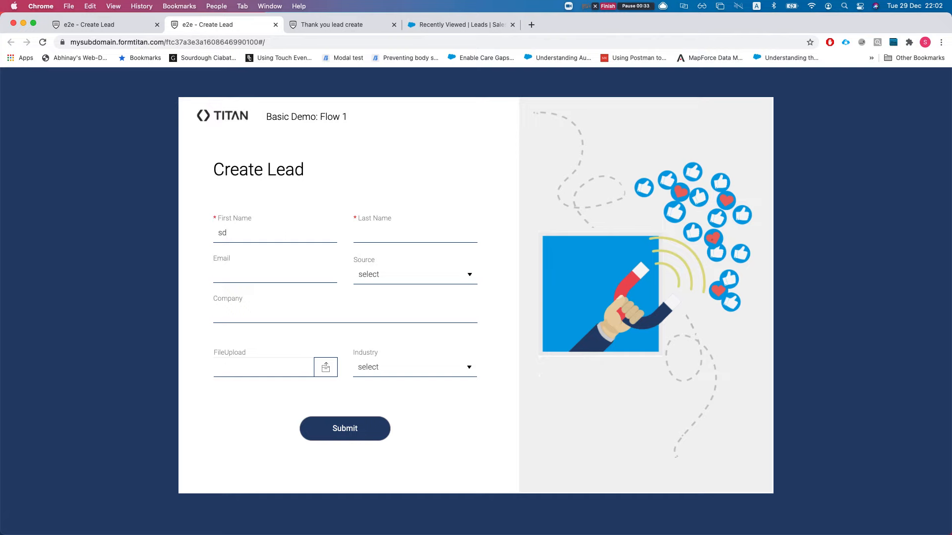
Step: Fill in the last name and the contact's e-mail address
left_click(395, 238)
left_click(291, 273)
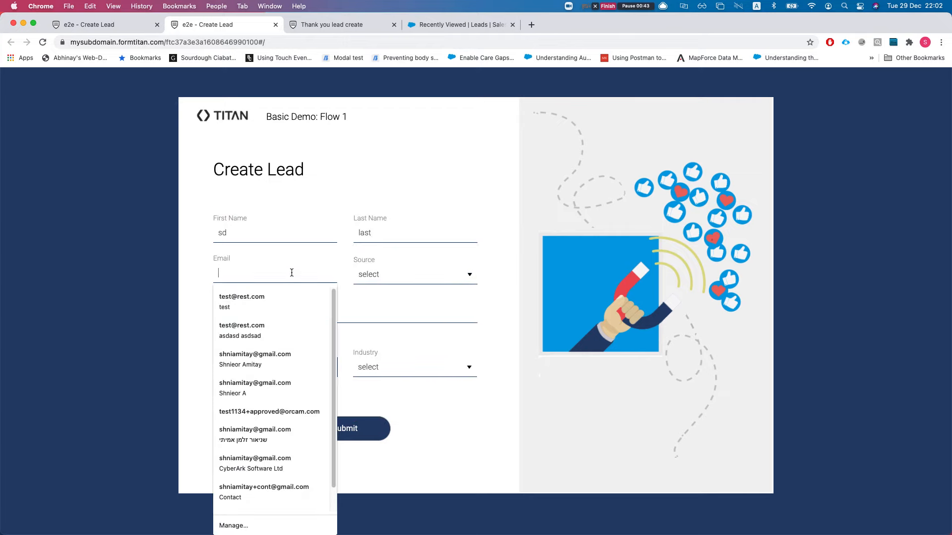
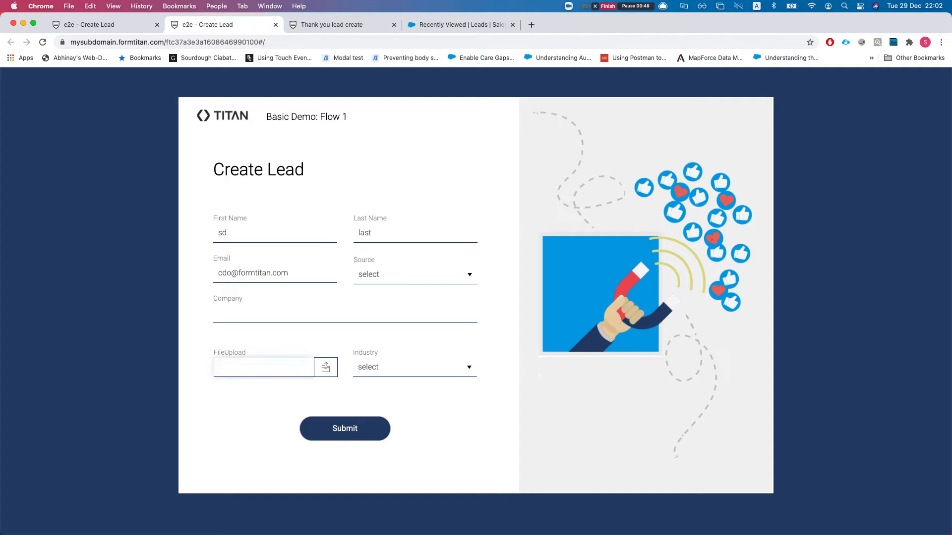
Step: Set Source to Phone Inquiry and bring up the FileUpload file picker
left_click(412, 270)
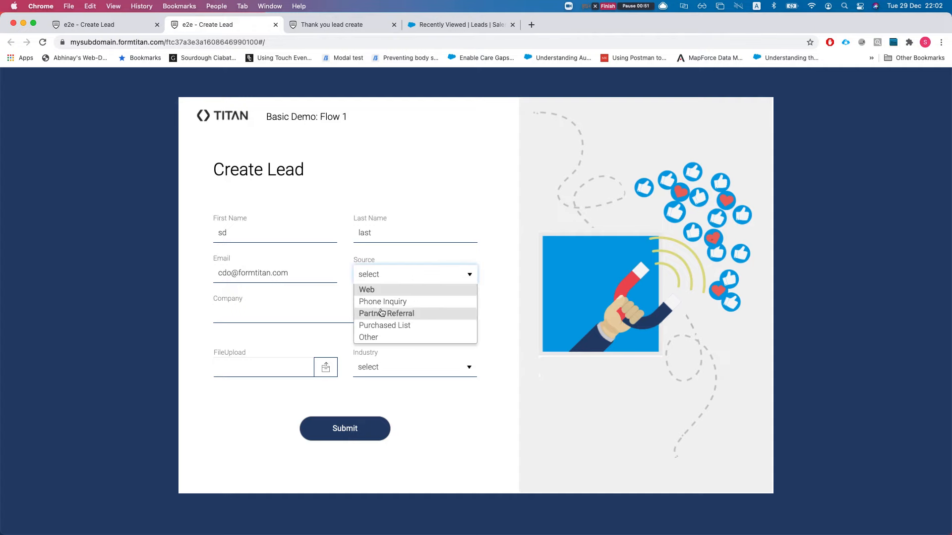
left_click(374, 292)
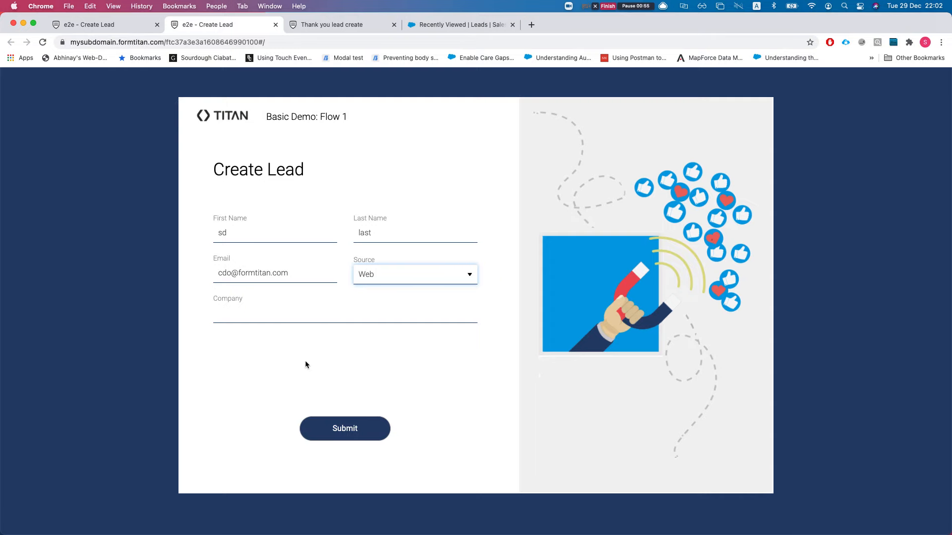
left_click(384, 277)
left_click(377, 303)
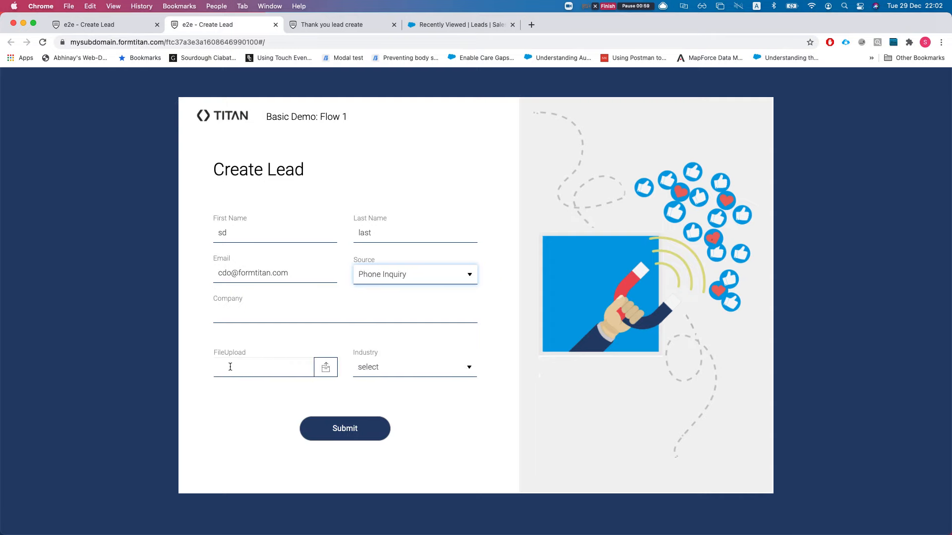
left_click(257, 372)
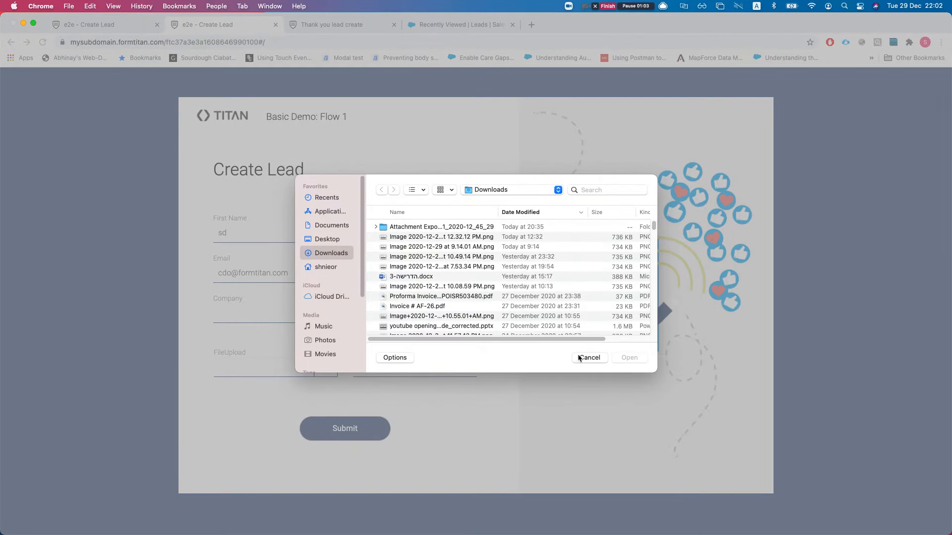
Step: Dismiss the file picker and enter 'some comp' as the company
key("Escape")
left_click(306, 314)
type("sddsf")
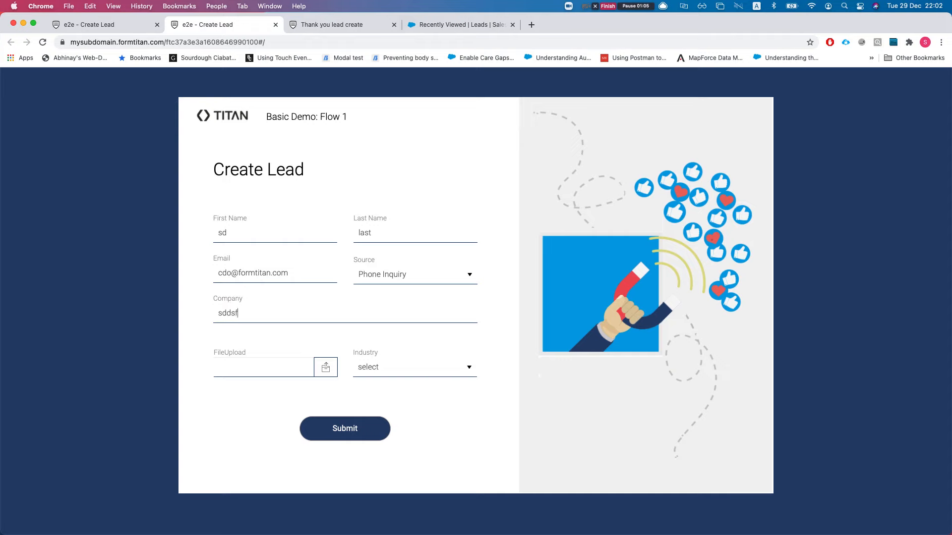
key("BackSpace")
key("BackSpace")
type("asome")
key("BackSpace")
key("BackSpace")
type("some")
Step: Attach unnamed-2.png to the FileUpload field
left_click(304, 374)
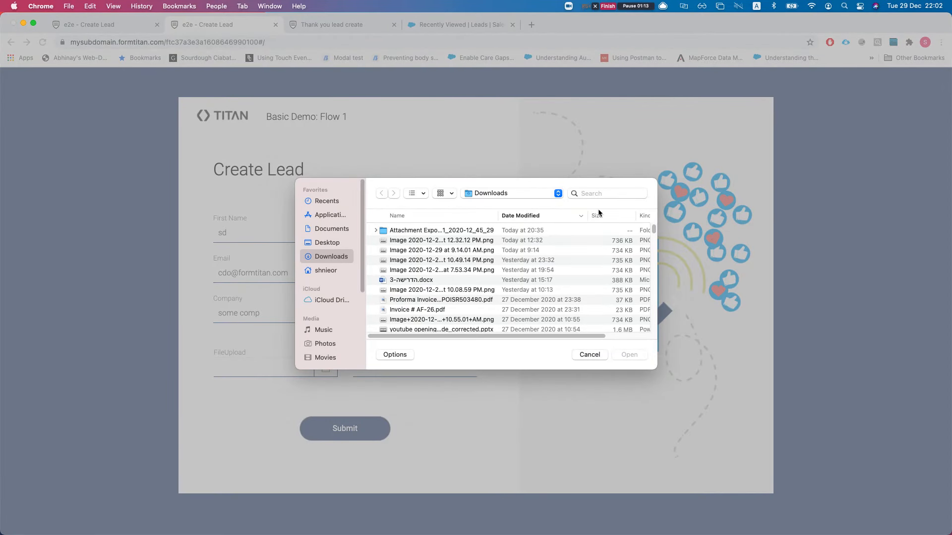
left_click(583, 194)
type("donkey")
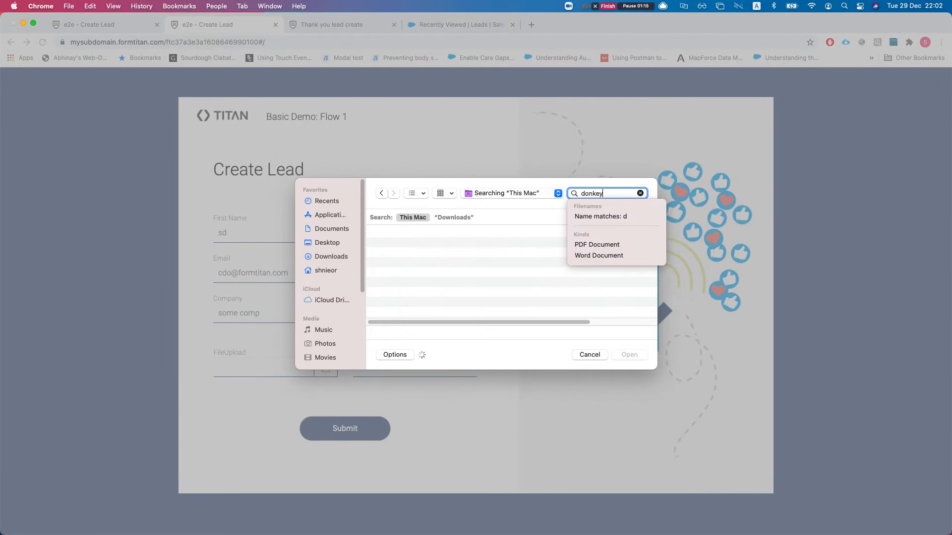
scroll(414, 289, "down", 5)
double_click(414, 294)
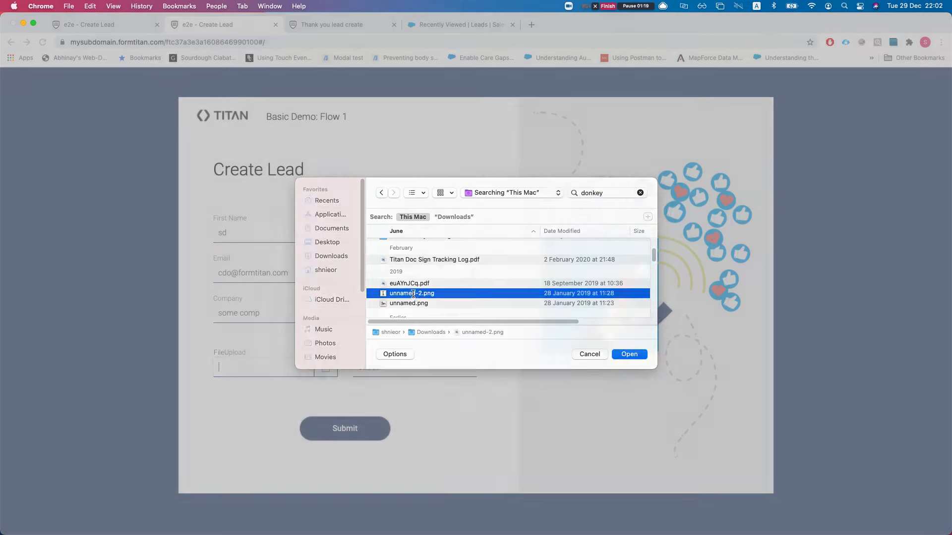
Step: Set Industry to Apparel and submit the lead form
left_click(411, 373)
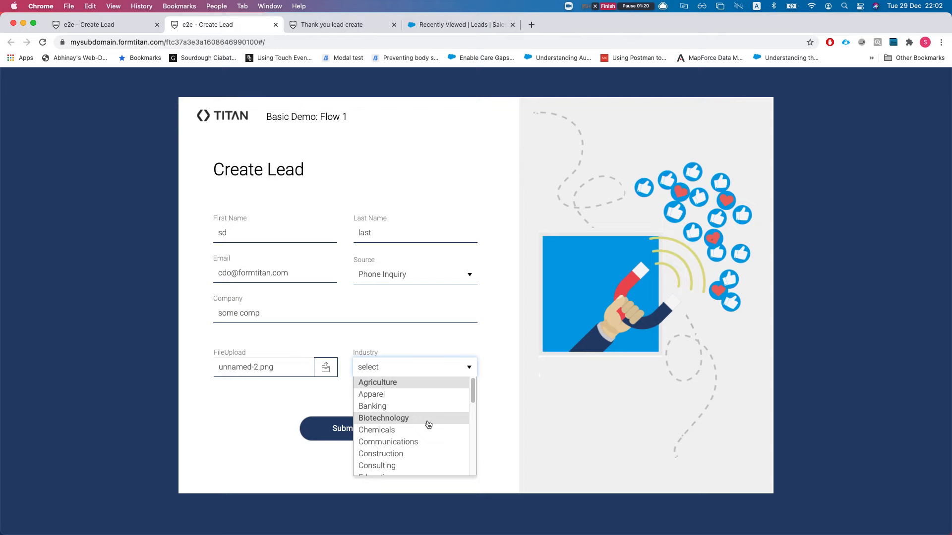
left_click(379, 419)
left_click(399, 378)
scroll(397, 444, "down", 10)
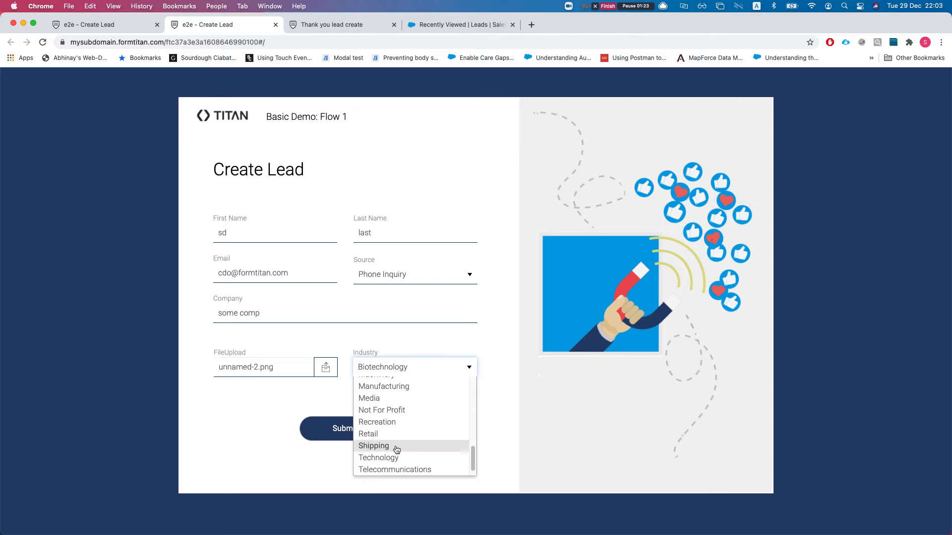
scroll(397, 444, "up", 7)
scroll(392, 402, "up", 3)
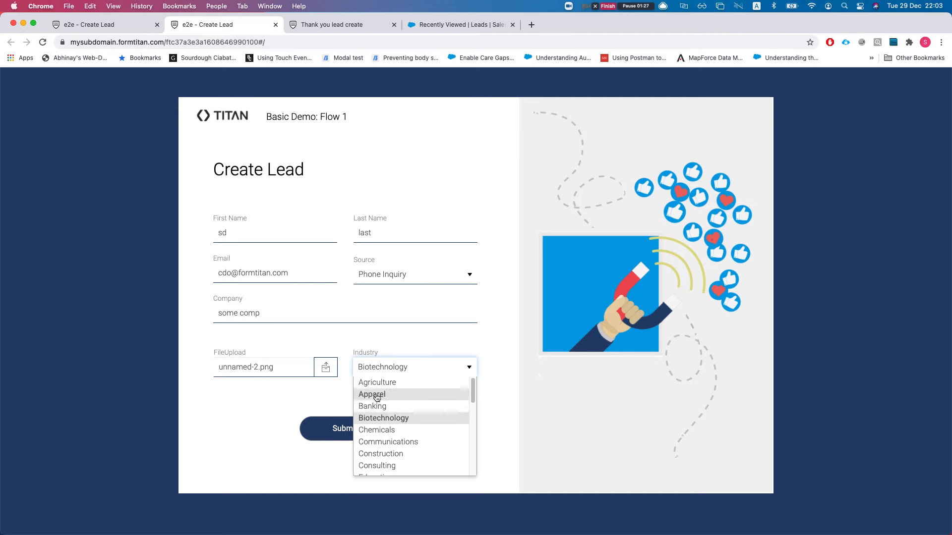
left_click(376, 395)
left_click(347, 429)
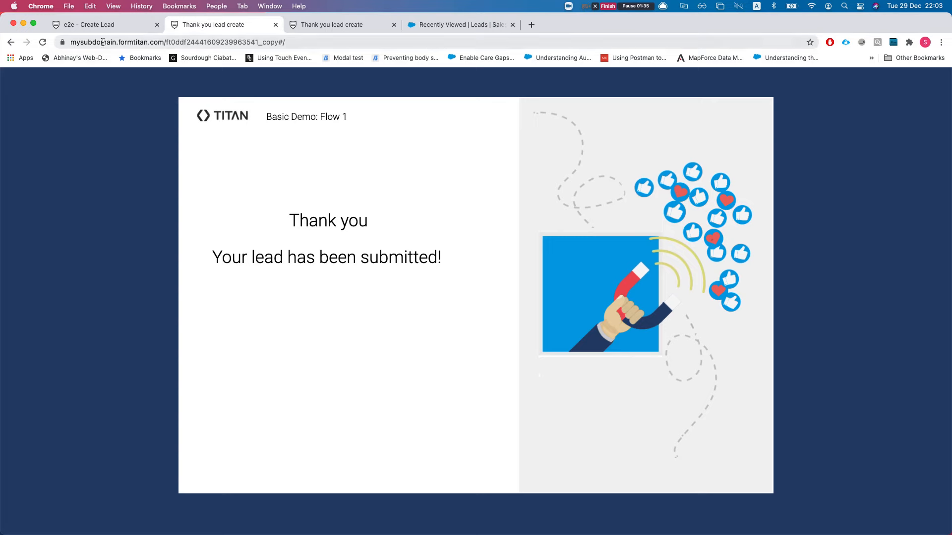
Step: In Salesforce, open the new lead from All Open Leads and view its Details
left_click(434, 28)
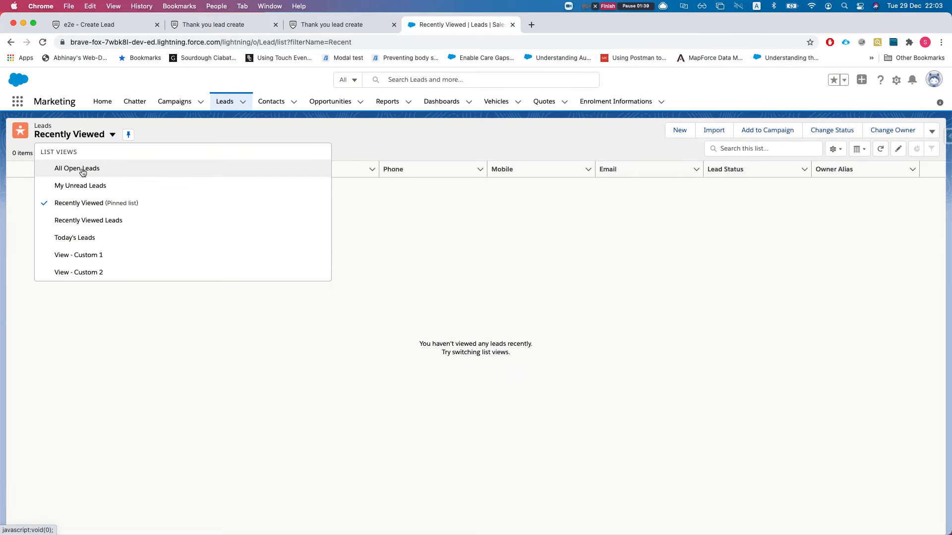
left_click(82, 167)
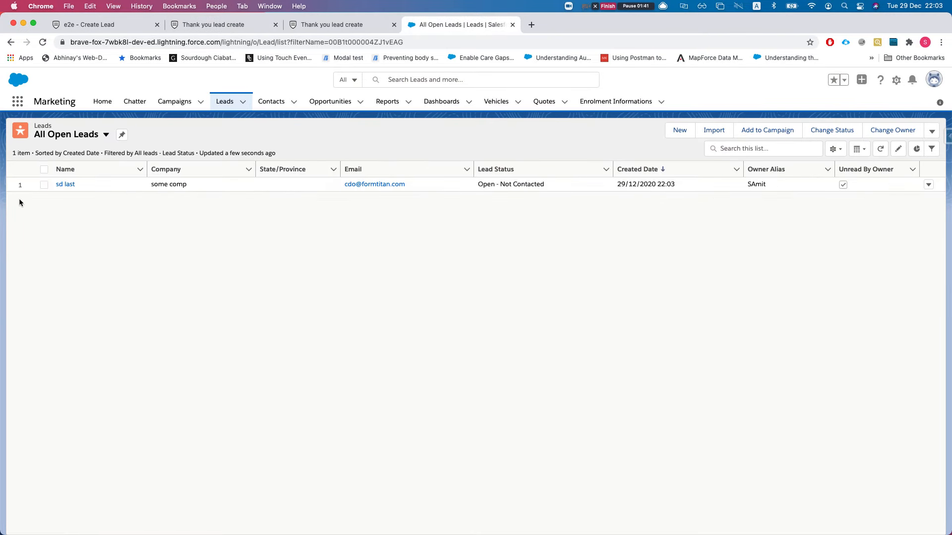
left_click(62, 184)
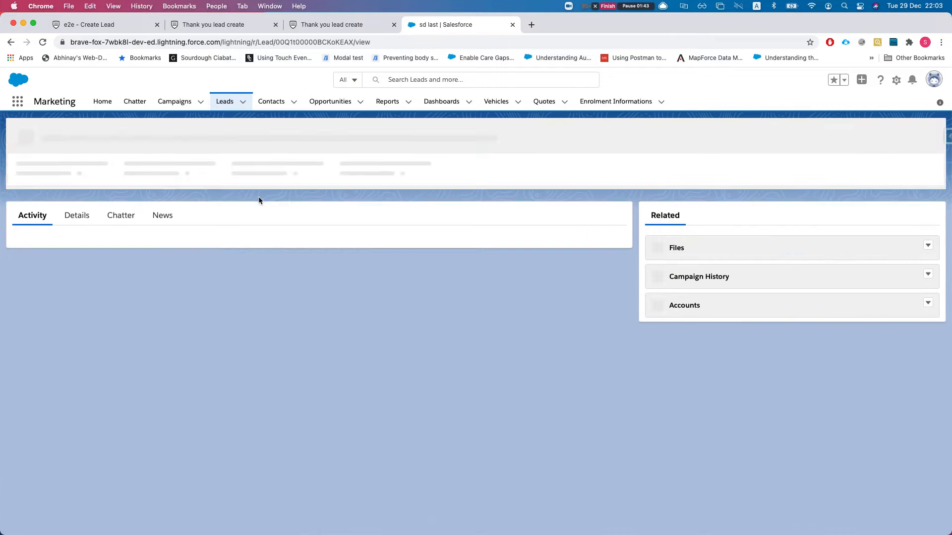
left_click(77, 223)
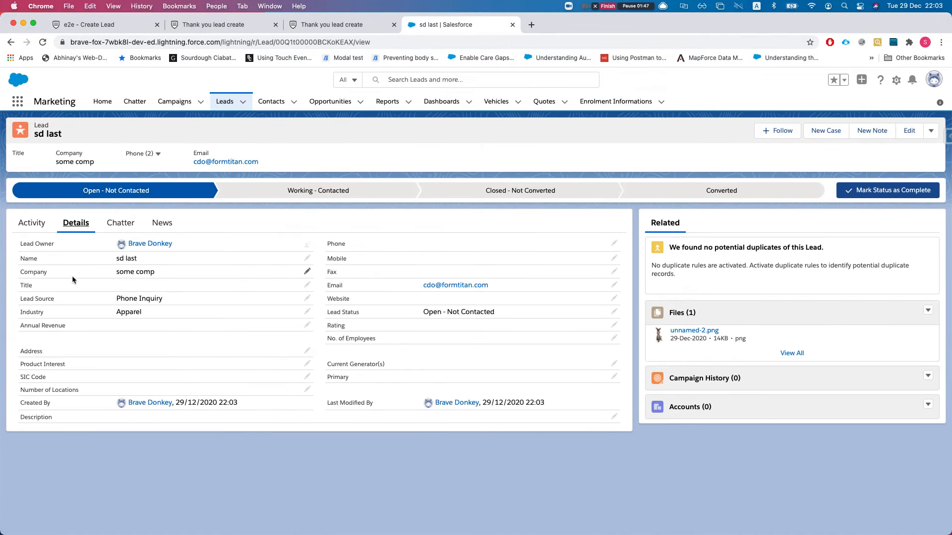
Step: Back in the editor, open the Lead picklist-load mapping filtered to mapped fields
left_click(92, 25)
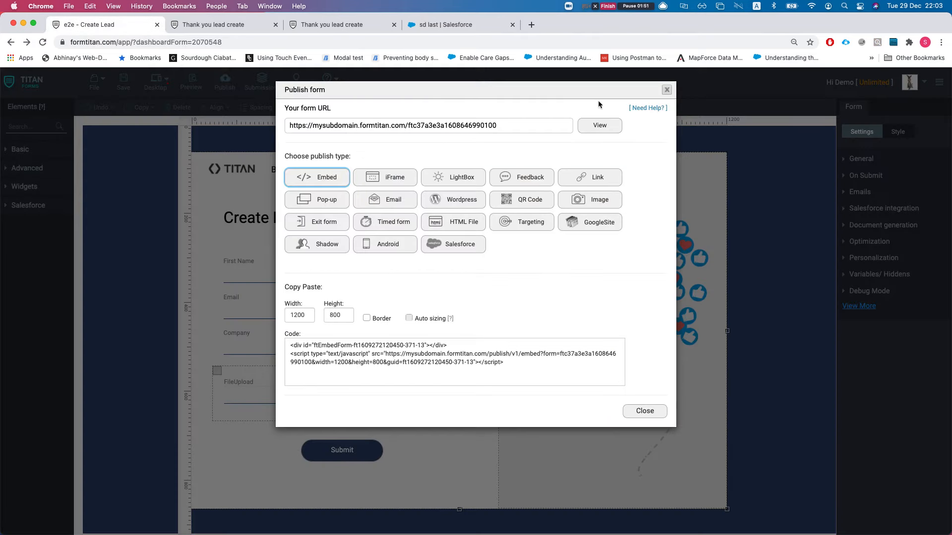
left_click(666, 90)
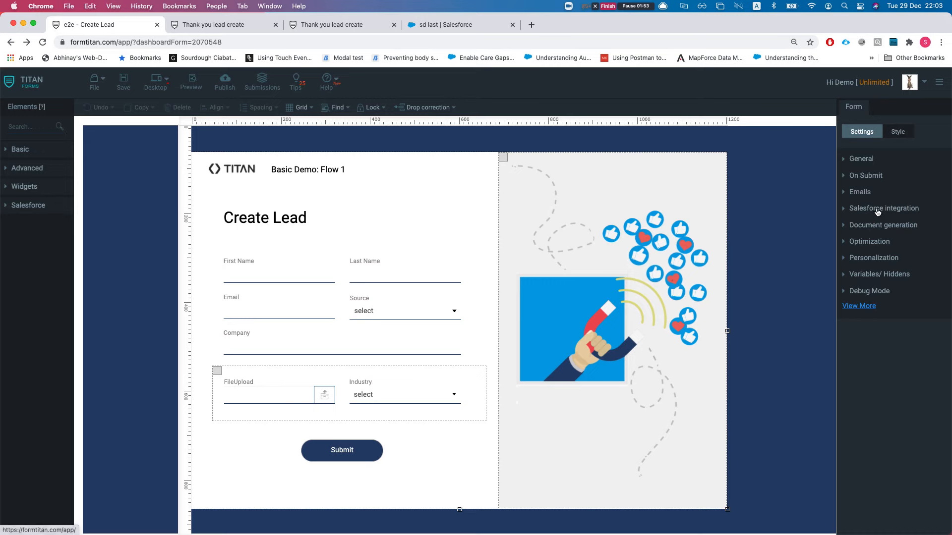
left_click(878, 212)
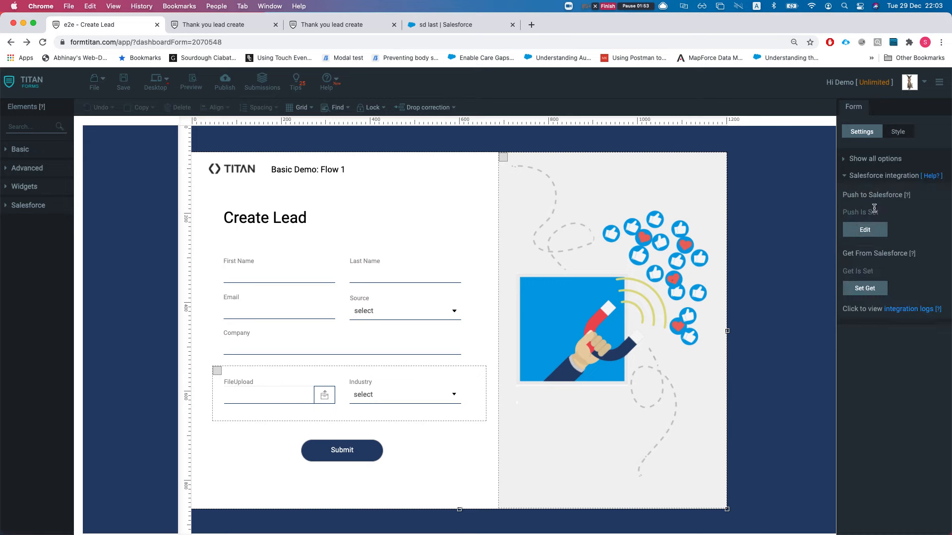
left_click(867, 287)
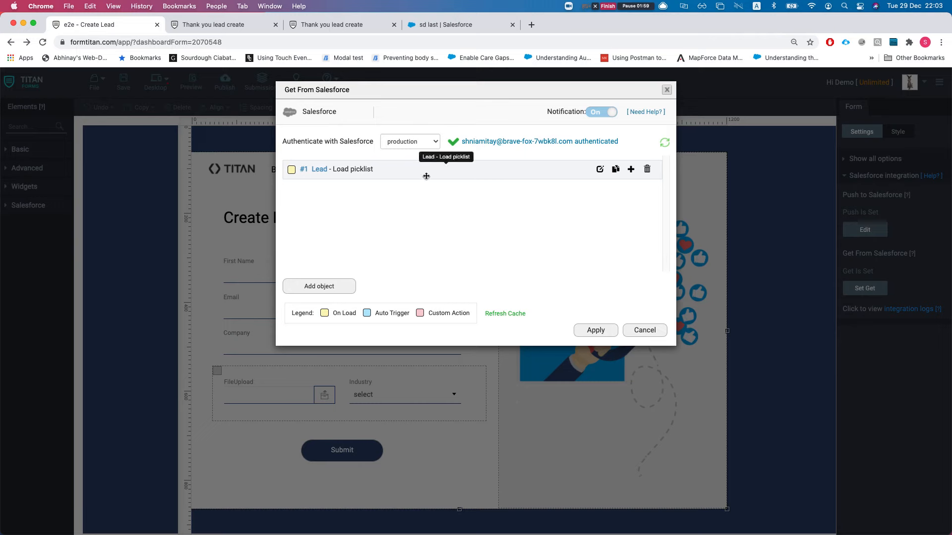
left_click(600, 169)
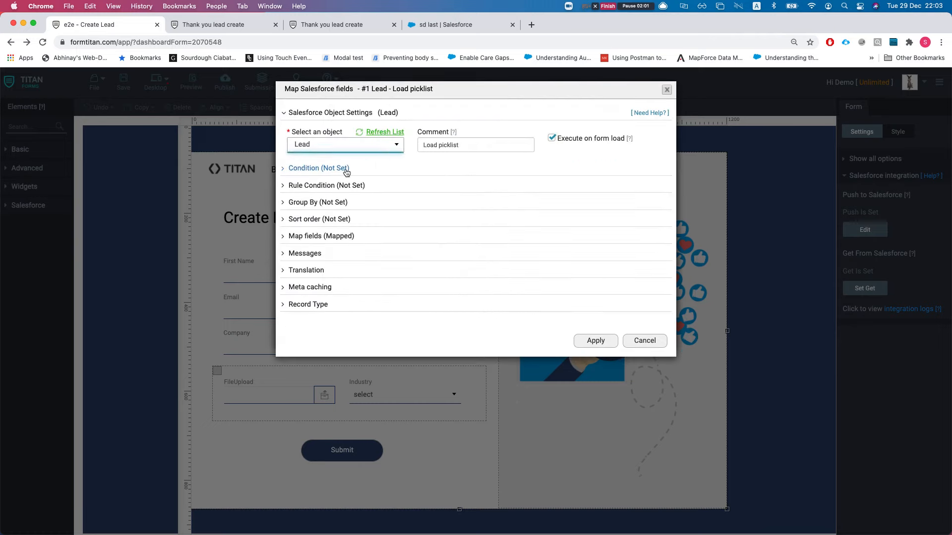
left_click(325, 236)
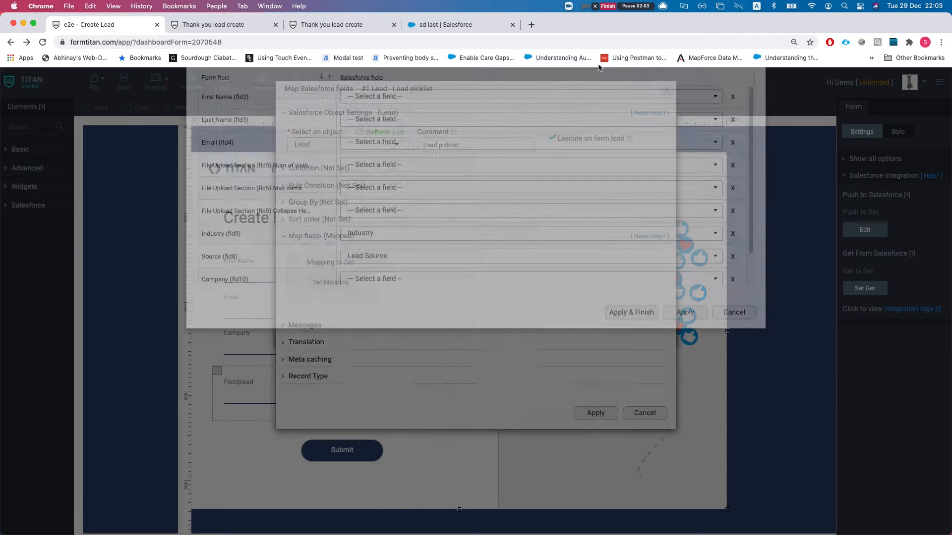
left_click(679, 117)
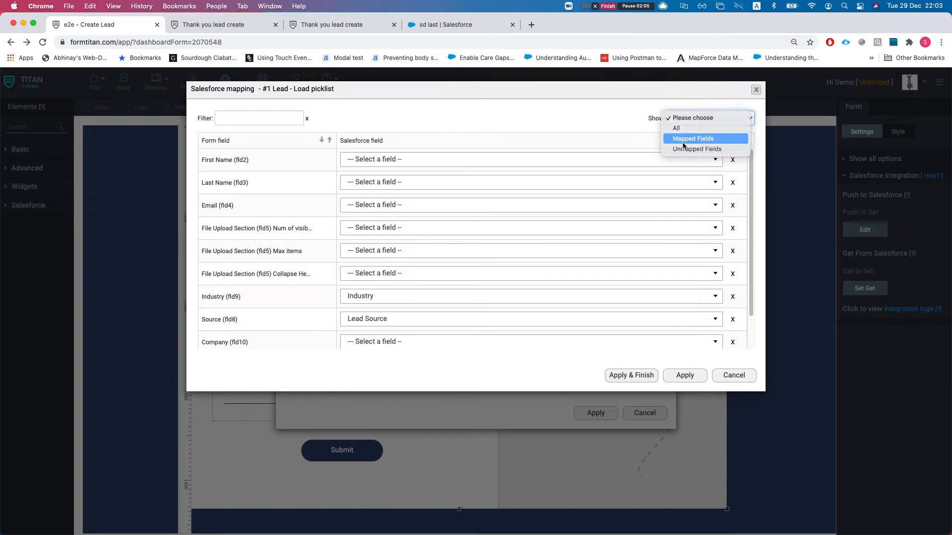
left_click(688, 138)
Step: Check the mapped Industry row, cancel all Salesforce dialogs, and select the Source field
left_click_drag(202, 160, 238, 184)
left_click(255, 201)
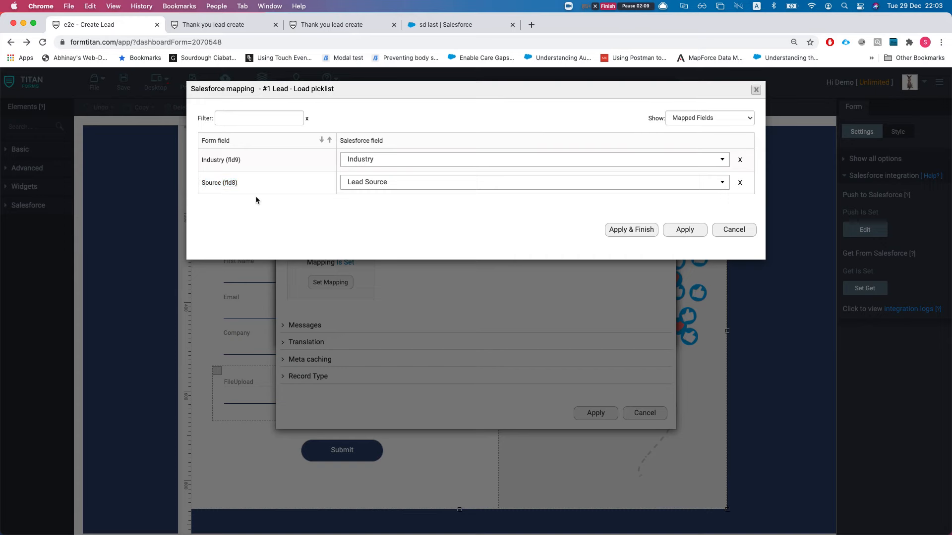
left_click(733, 229)
left_click(645, 413)
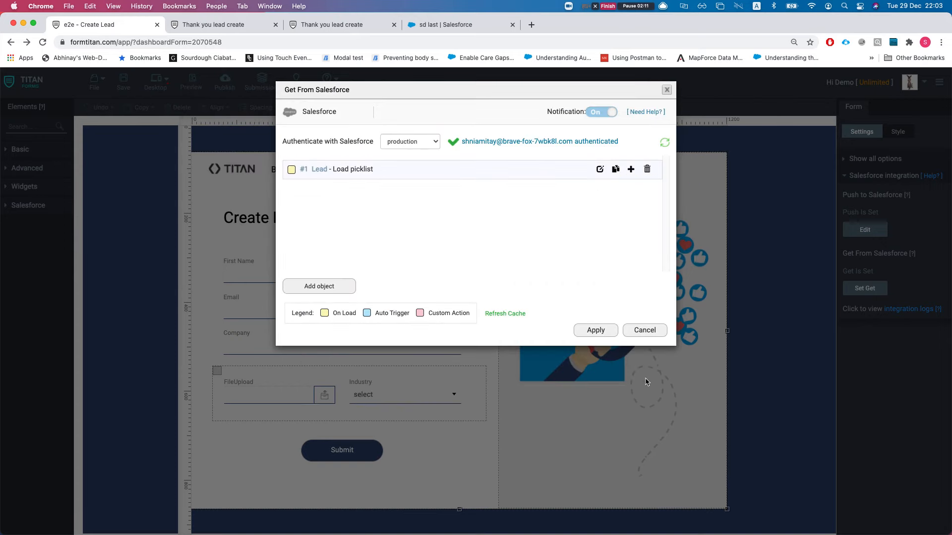
left_click(645, 333)
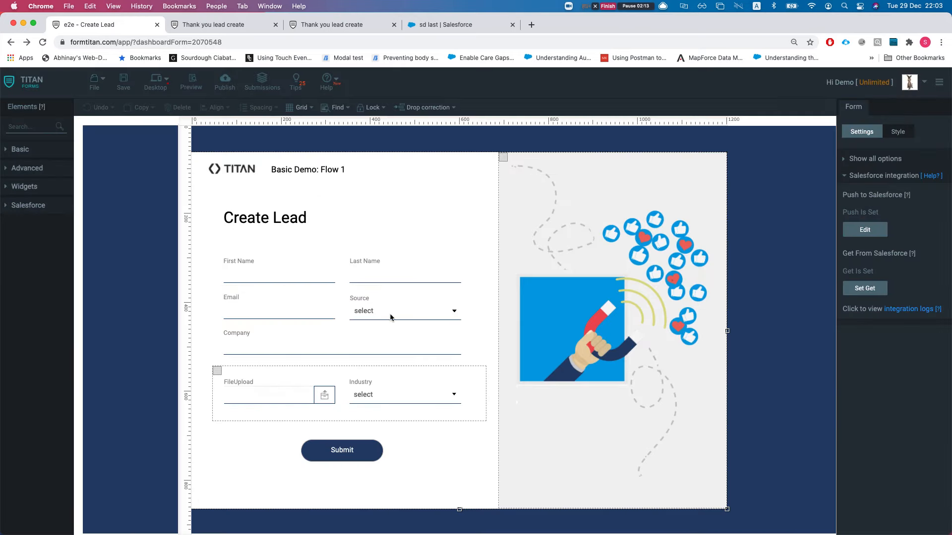
left_click(390, 317)
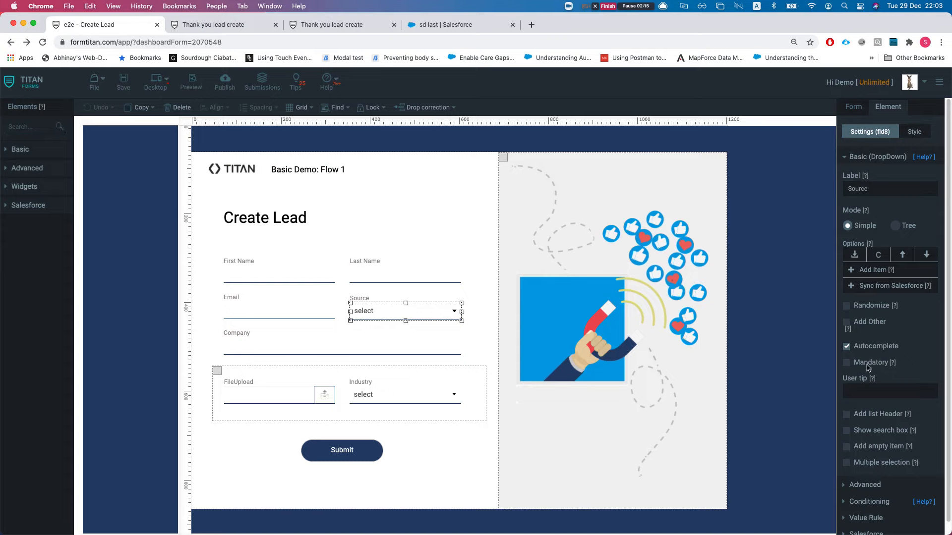
Step: Inspect how the Source dropdown syncs options from Salesforce's Lead Source field
scroll(866, 402, "down", 1)
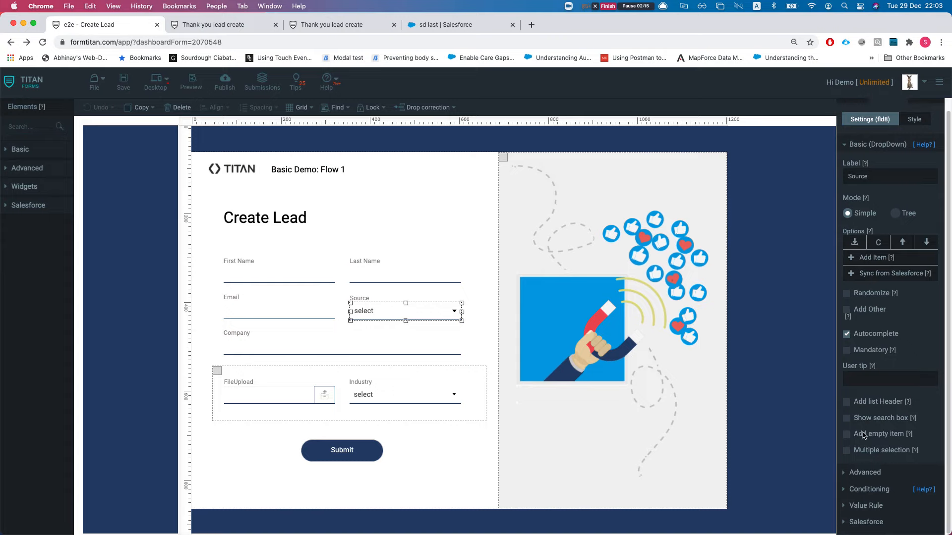
left_click(864, 278)
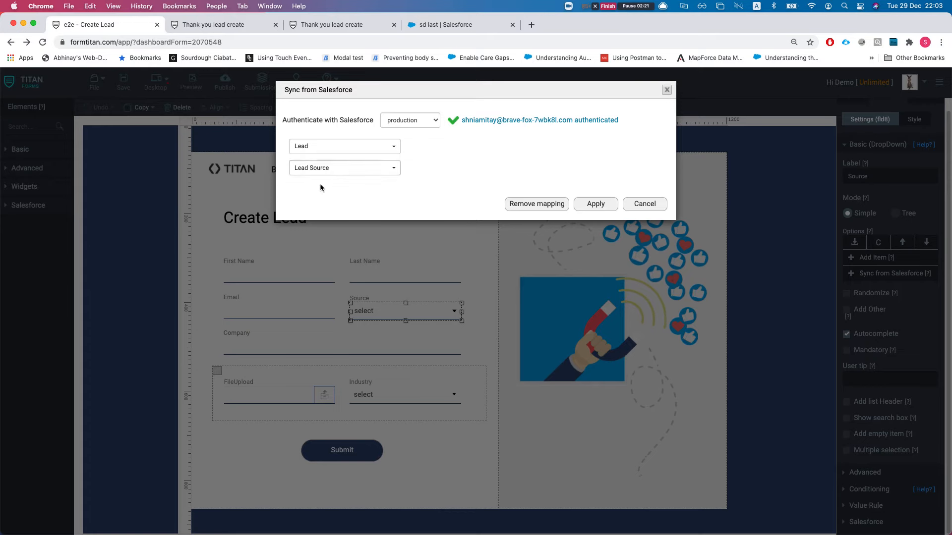
left_click(645, 204)
Step: Inspect the Industry dropdown's Salesforce sync, then open the Publish form dialog
left_click(393, 396)
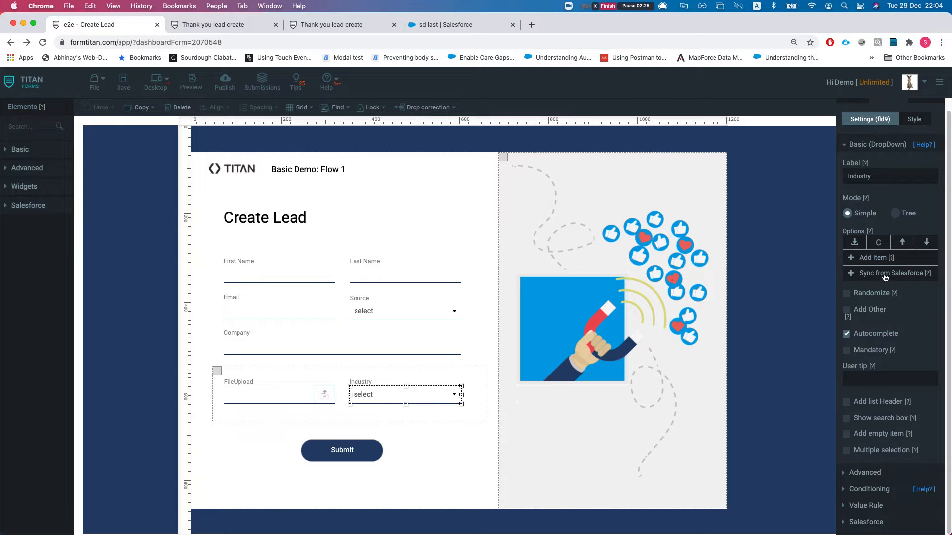
left_click(886, 274)
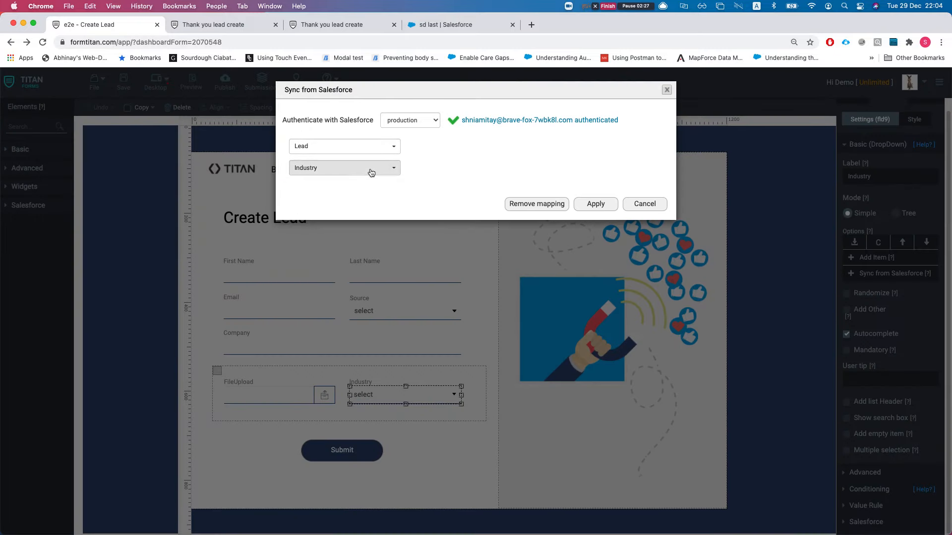
left_click(645, 205)
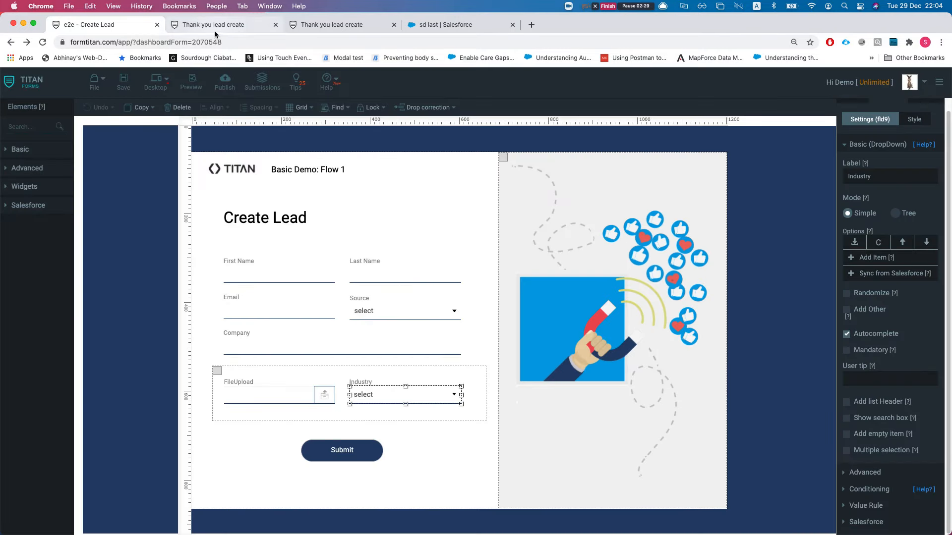
left_click(225, 81)
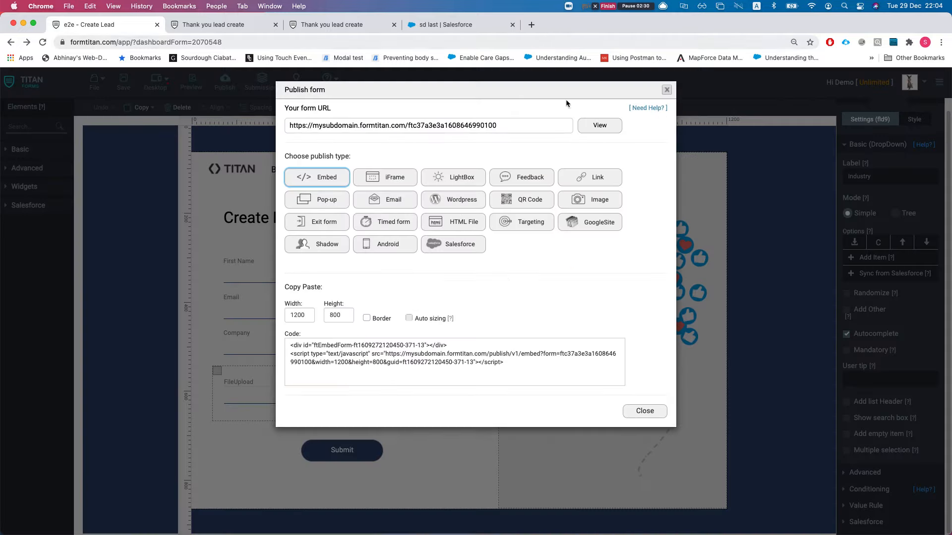
Step: Open the live form in a new tab, close old thank-you tabs, and reload it
left_click(600, 125)
middle_click(351, 24)
middle_click(351, 25)
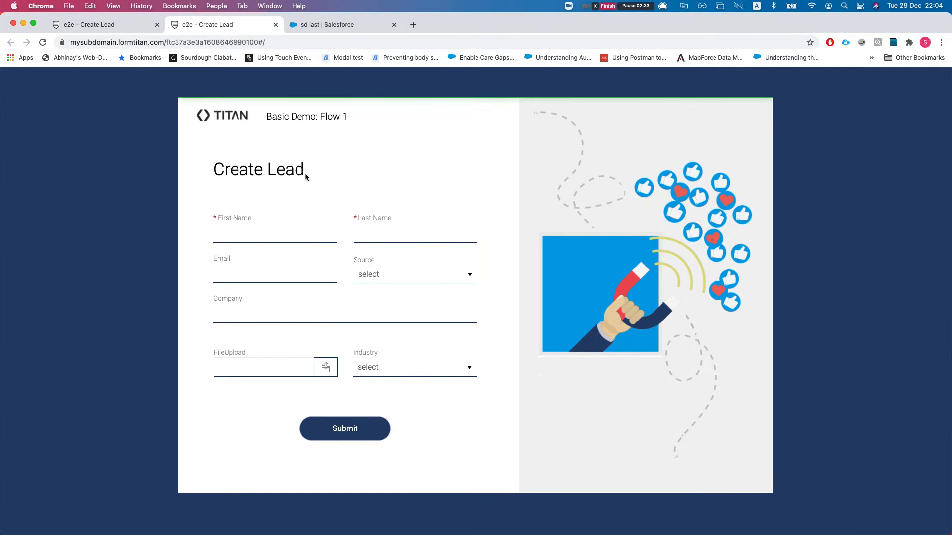
key("super+r")
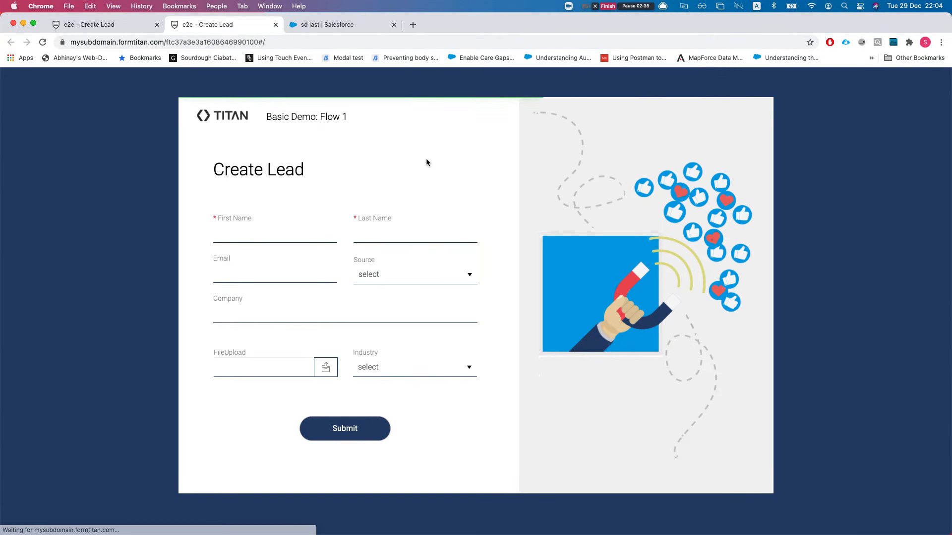
key("super+r")
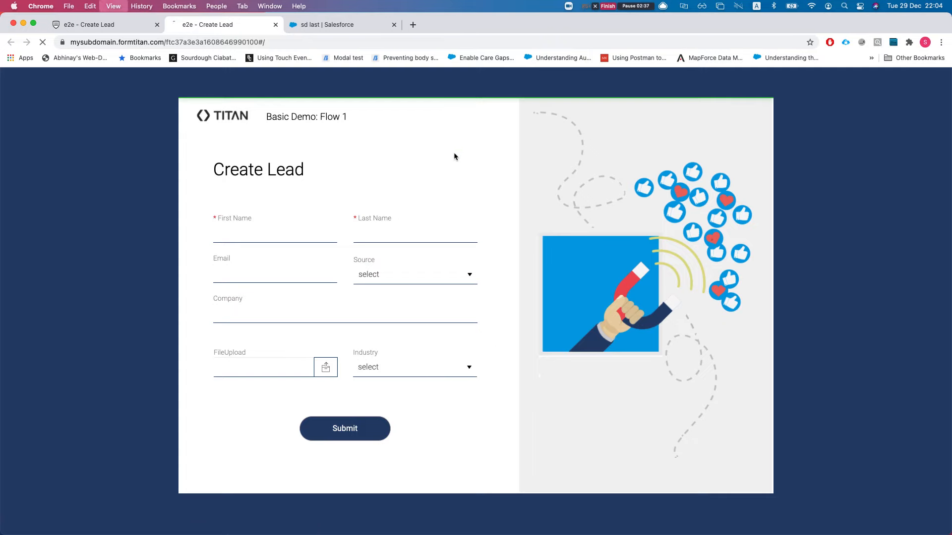
Step: Choose Partner Referral and Biotechnology, then return to the editor and close Publish
left_click(413, 273)
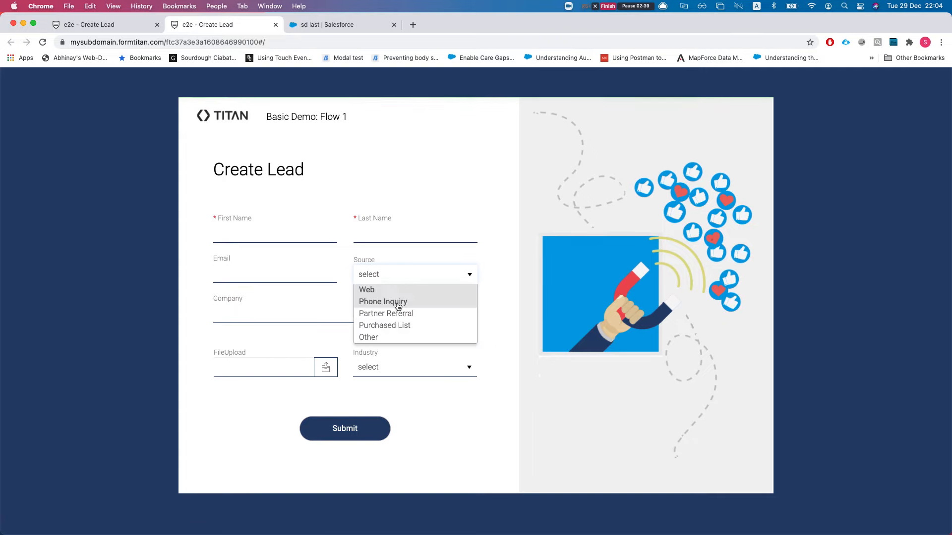
left_click(395, 314)
left_click(395, 369)
left_click(390, 418)
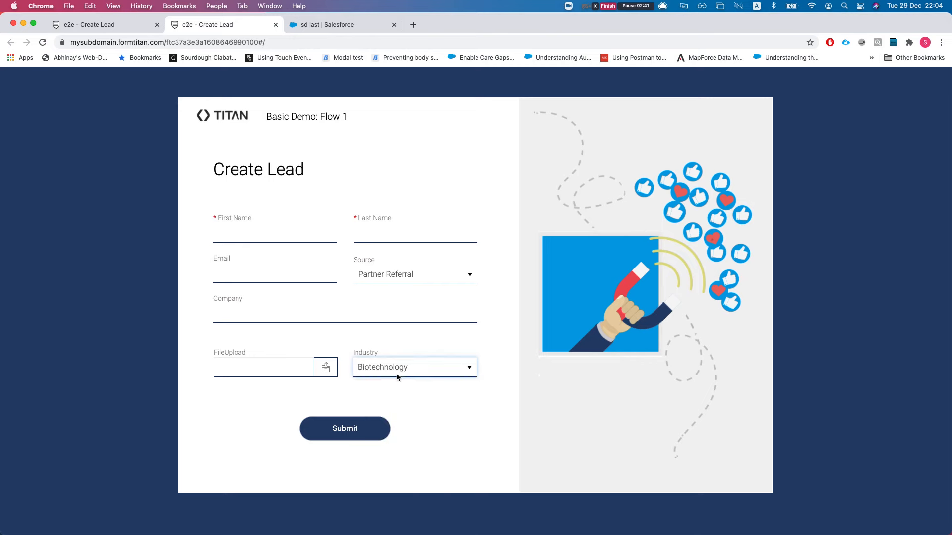
left_click(97, 25)
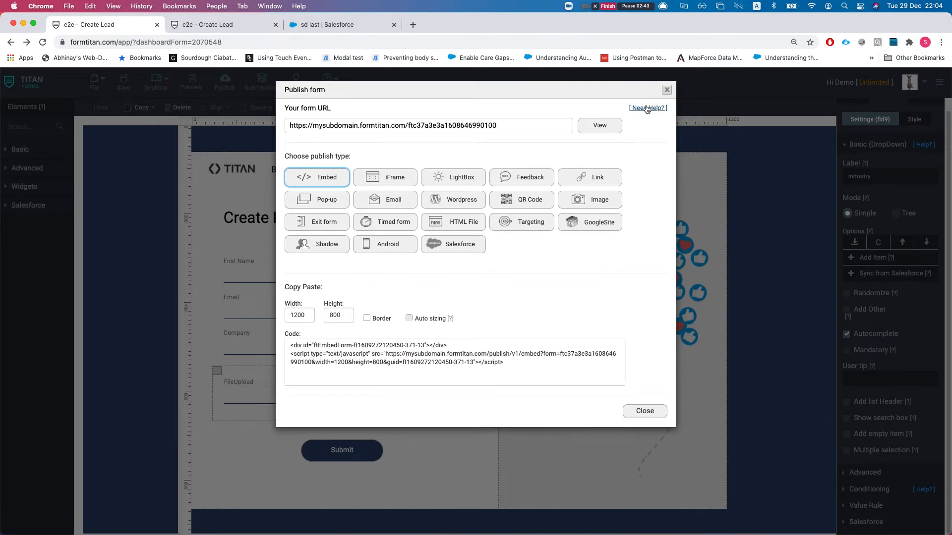
left_click(668, 88)
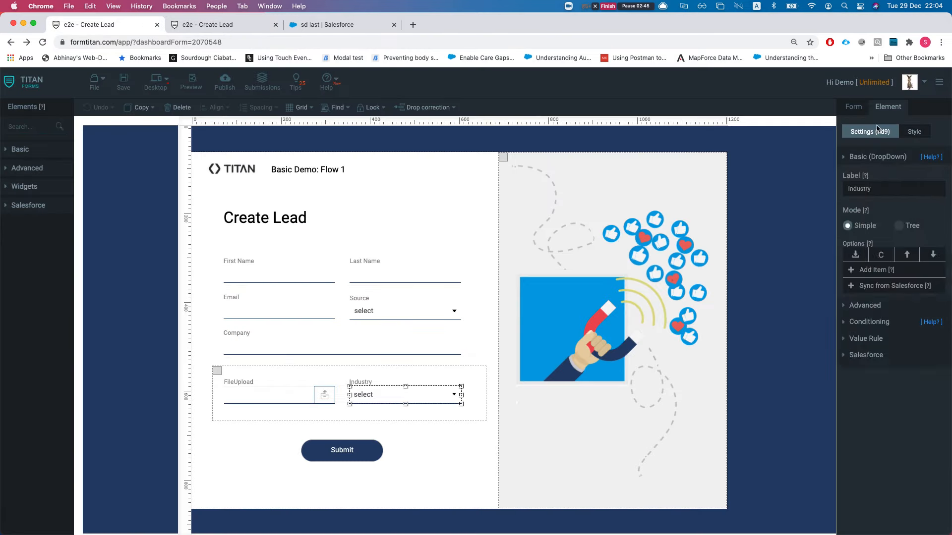
Step: Open the form's Push to Salesforce settings and edit the #1 Lead (create) row
left_click(882, 157)
left_click(855, 110)
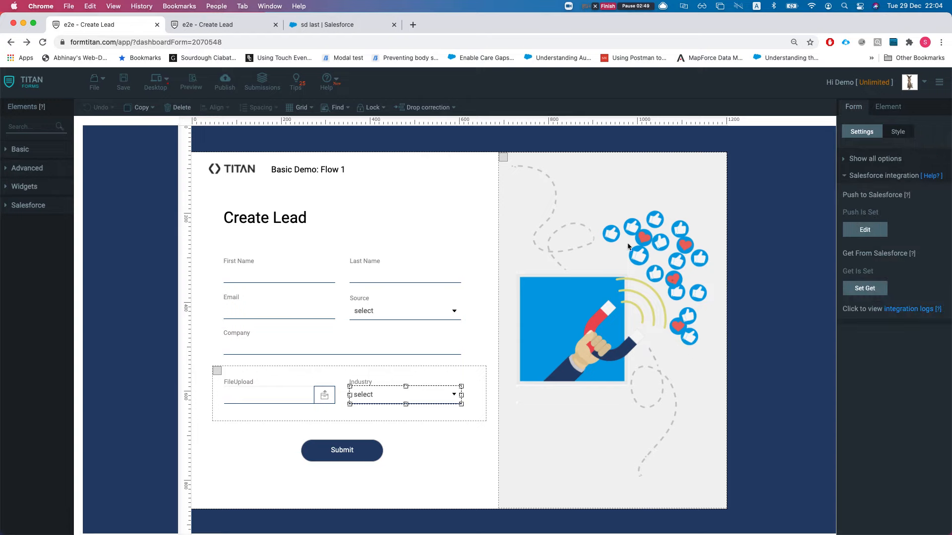
left_click(866, 230)
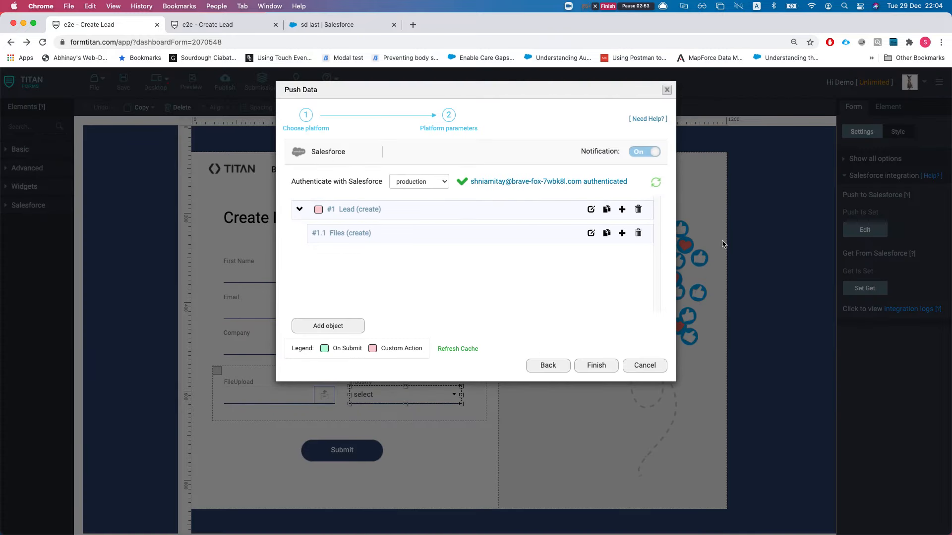
left_click(590, 210)
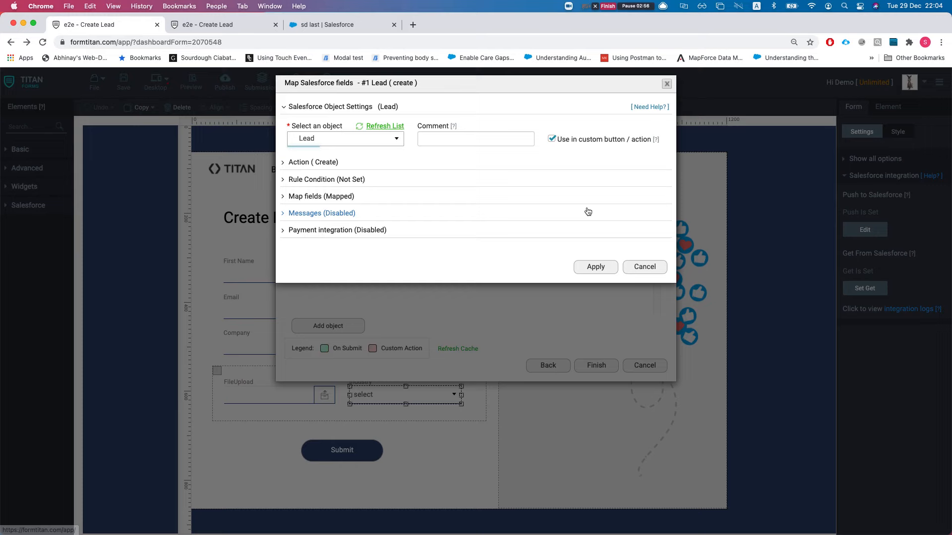
Step: Expand the Lead action, type 'c' as its comment, and open the field mapping table
left_click(314, 170)
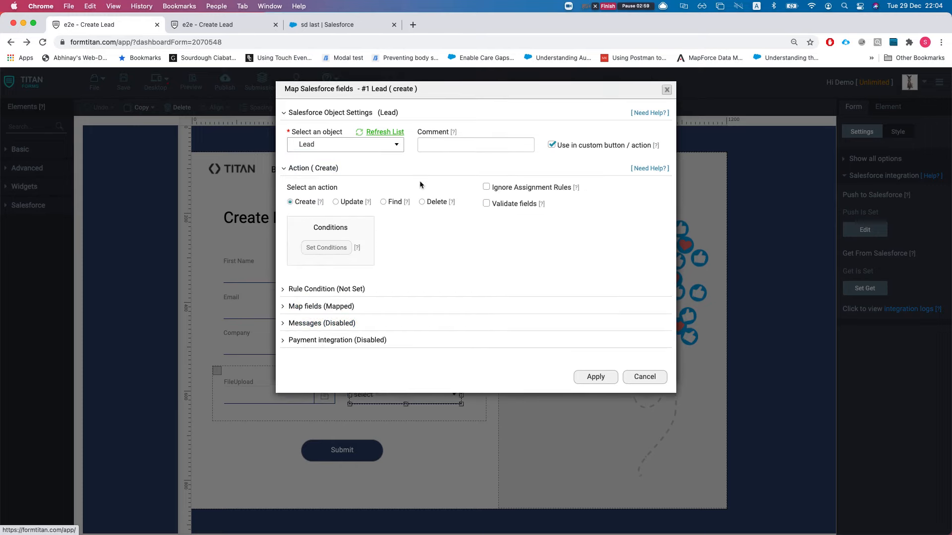
left_click(423, 144)
type("create the lead")
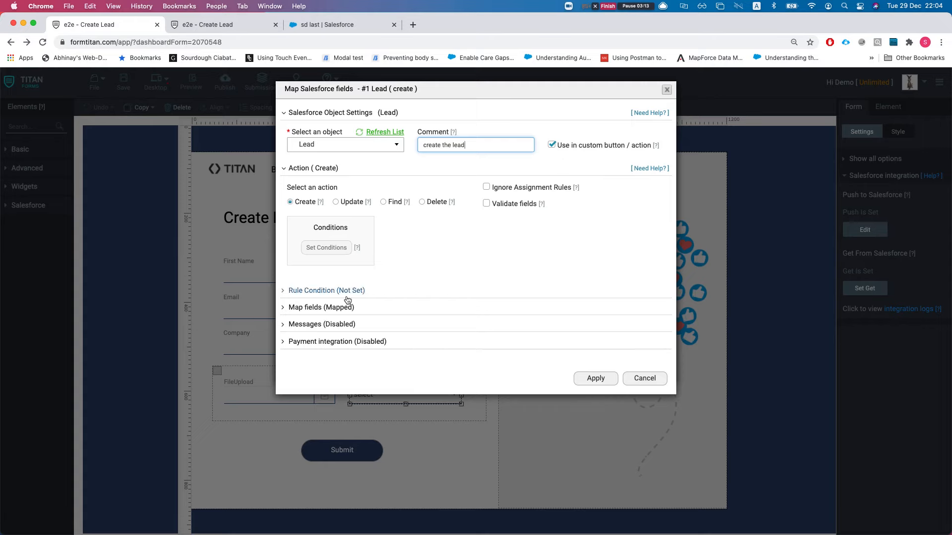
left_click(321, 307)
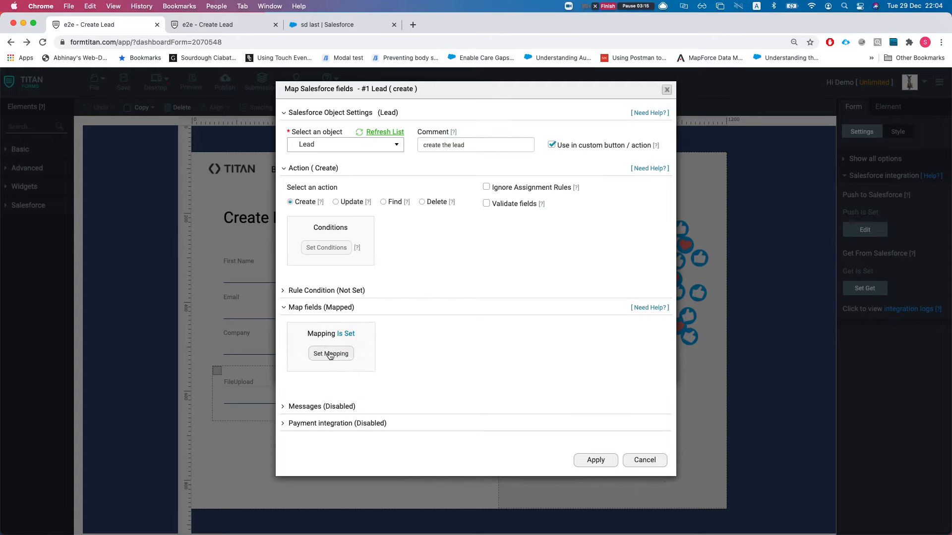
left_click(333, 353)
scroll(461, 213, "down", 1)
scroll(463, 217, "down", 1)
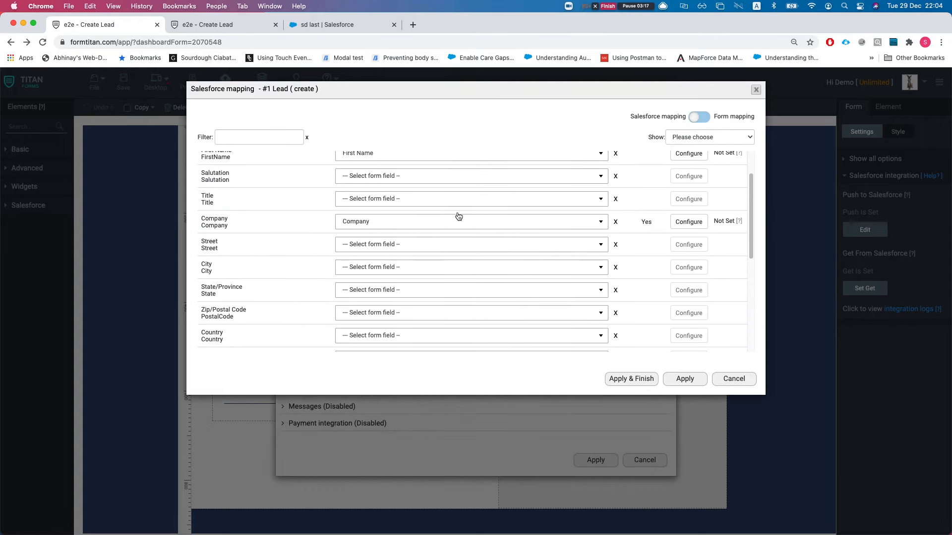
Step: Filter to mapped fields, review Last Name and Email rows, and cancel back to Push Data
left_click(729, 137)
left_click(711, 169)
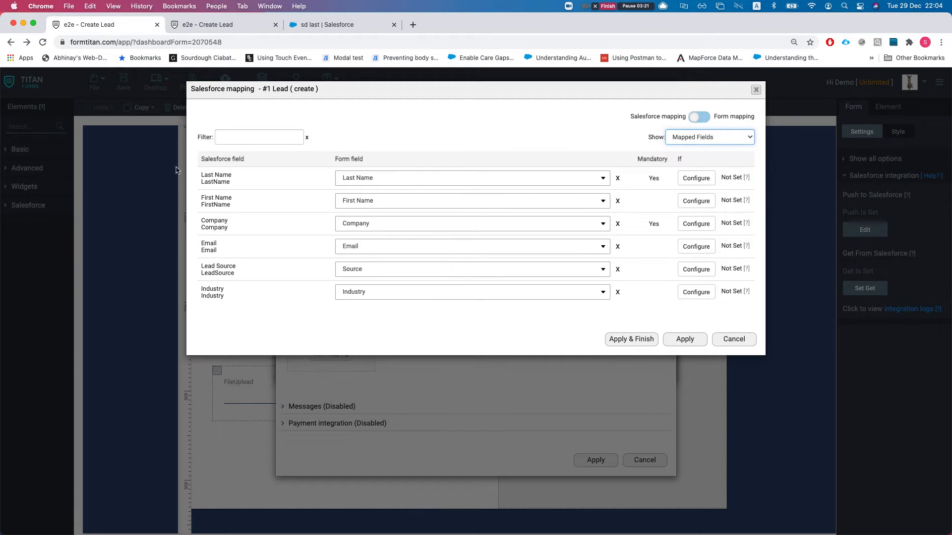
left_click_drag(197, 179, 222, 199)
left_click(211, 218)
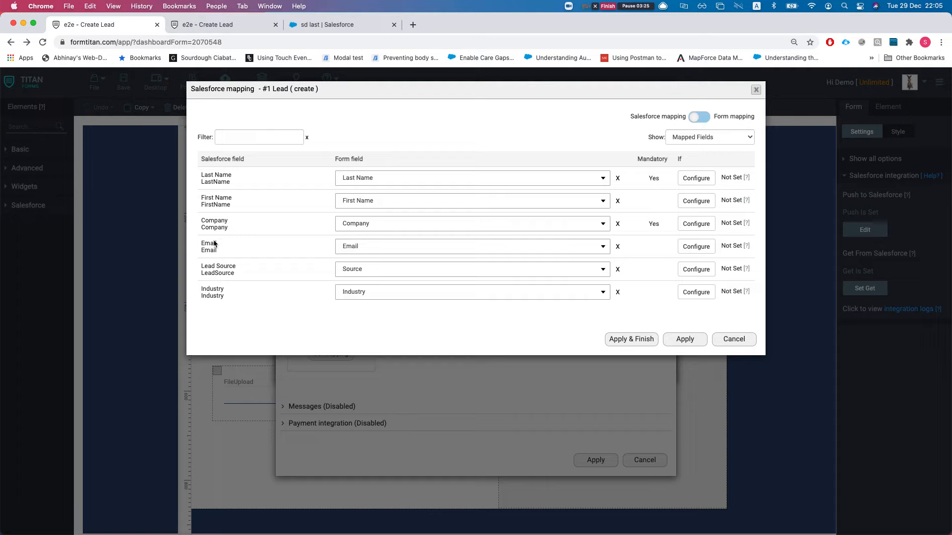
left_click_drag(205, 243, 222, 263)
left_click(739, 341)
left_click(644, 460)
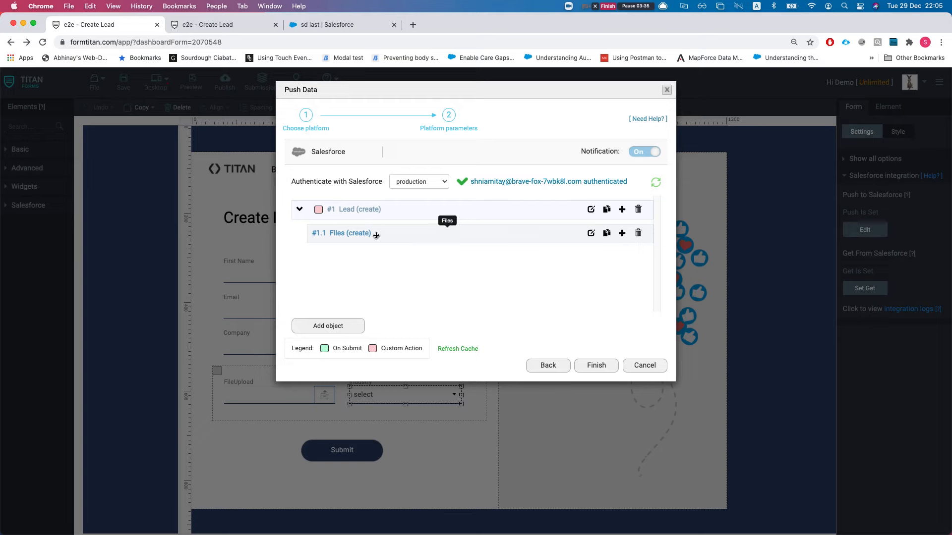
left_click(590, 234)
left_click(463, 146)
type("create a file under the created lead")
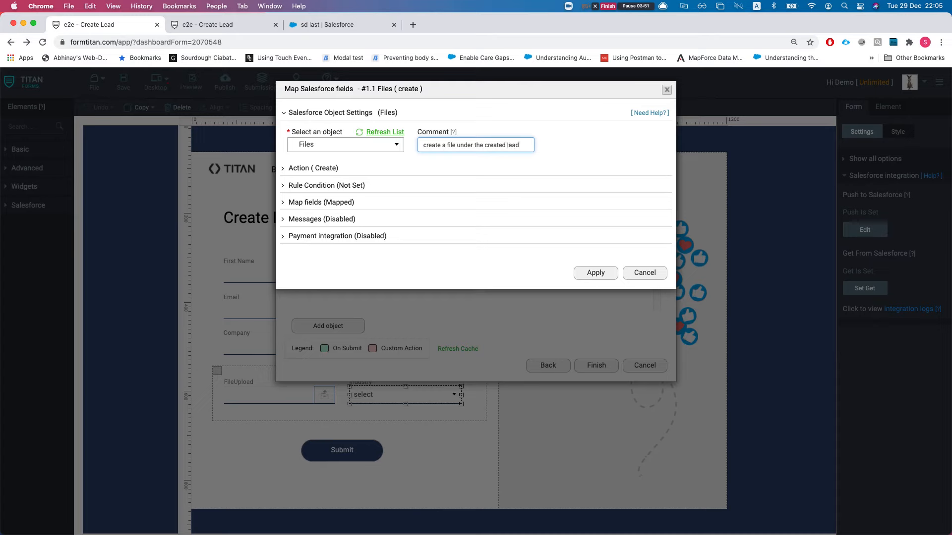
left_click(340, 169)
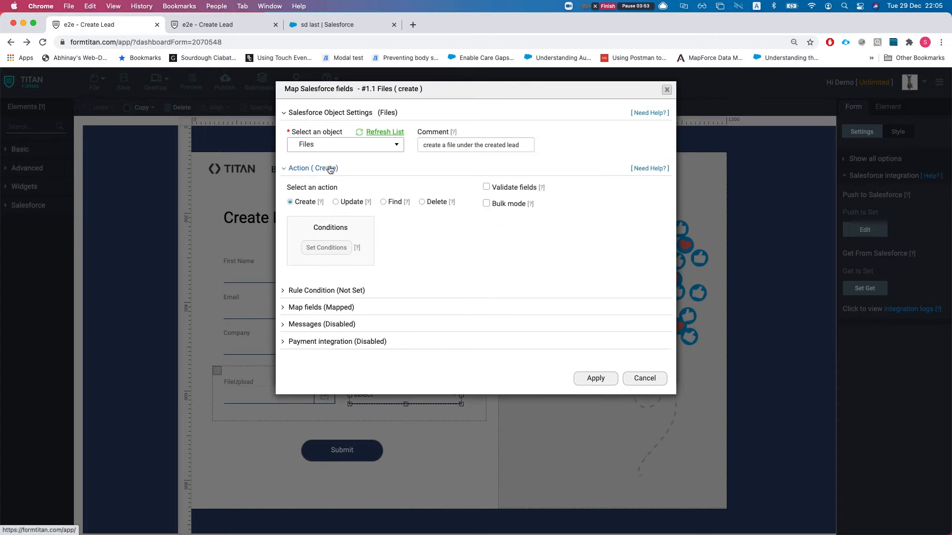
left_click(334, 317)
left_click(337, 357)
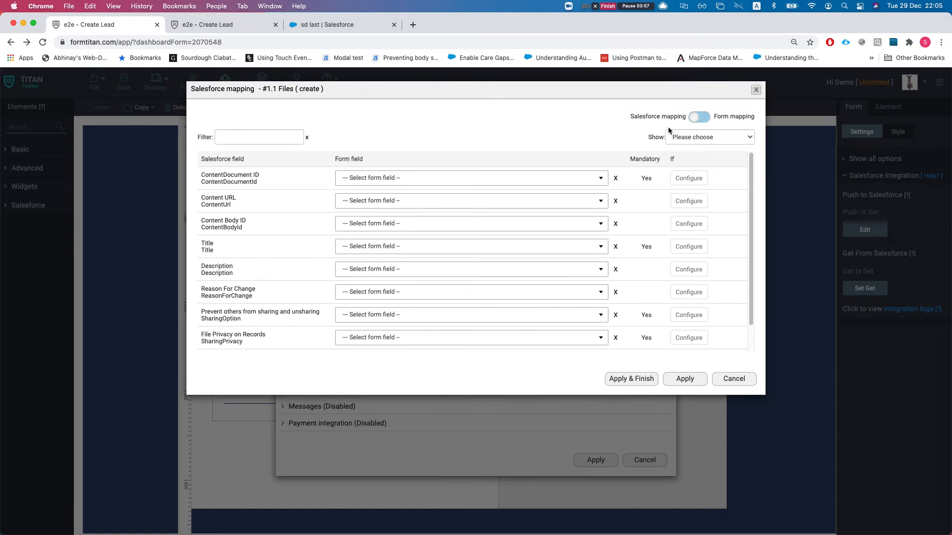
left_click(704, 137)
left_click(702, 170)
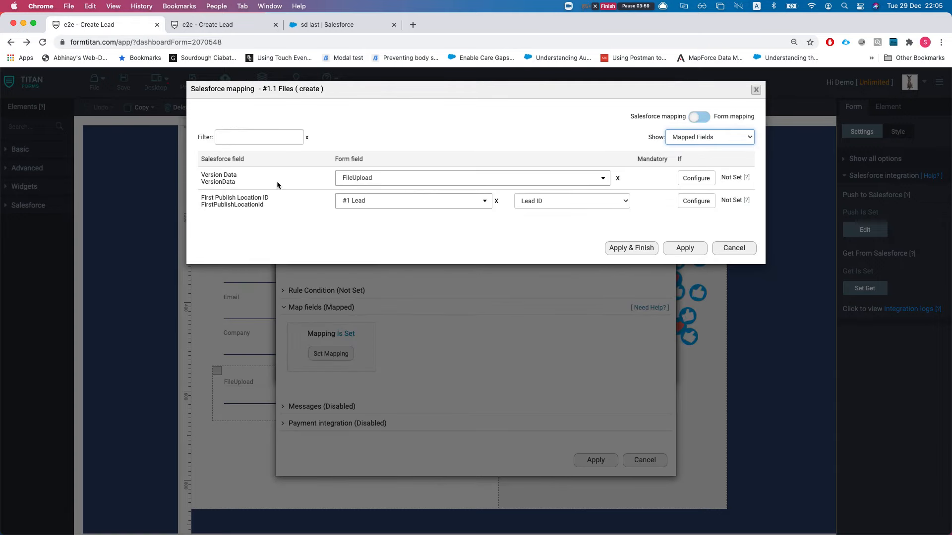
left_click(204, 177)
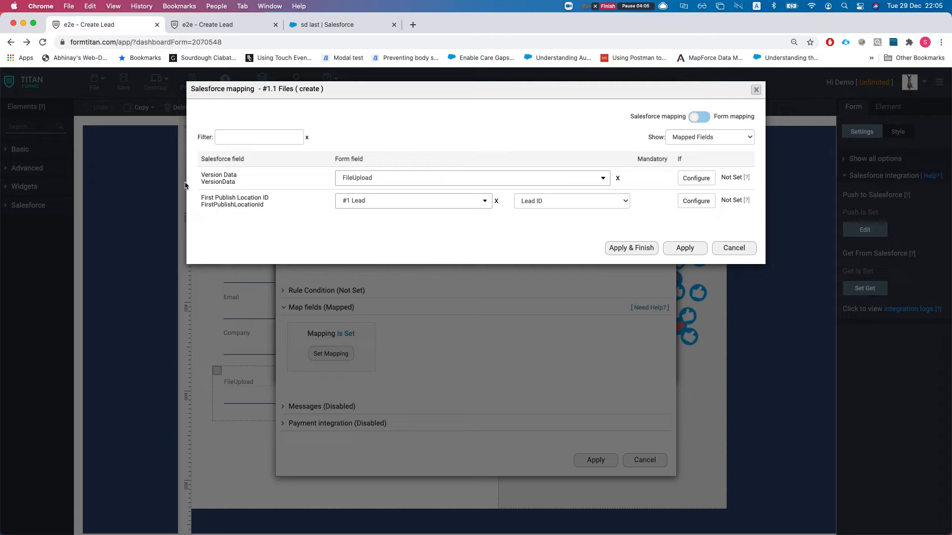
left_click_drag(210, 199, 230, 196)
left_click(722, 250)
left_click(643, 460)
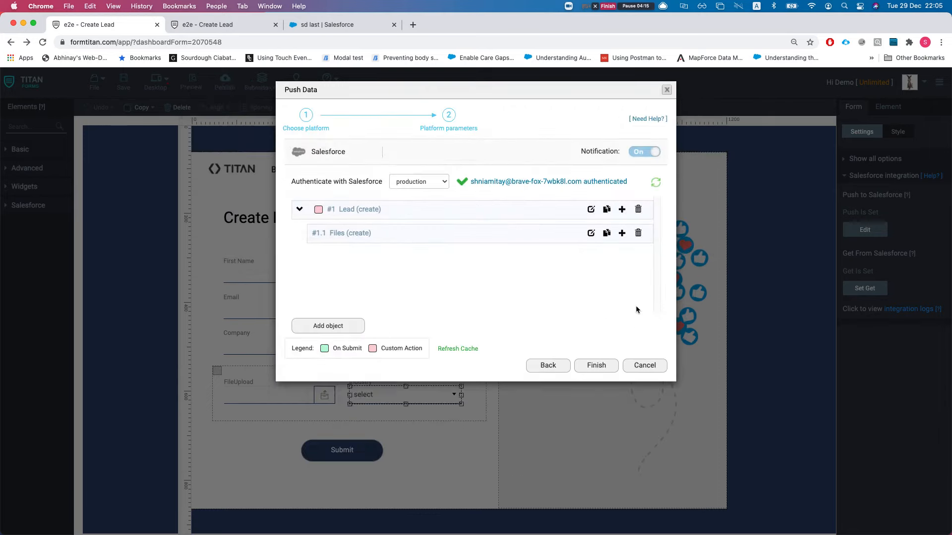
Step: Cancel the Push Data dialog and switch to the Salesforce lead record tab
left_click(643, 365)
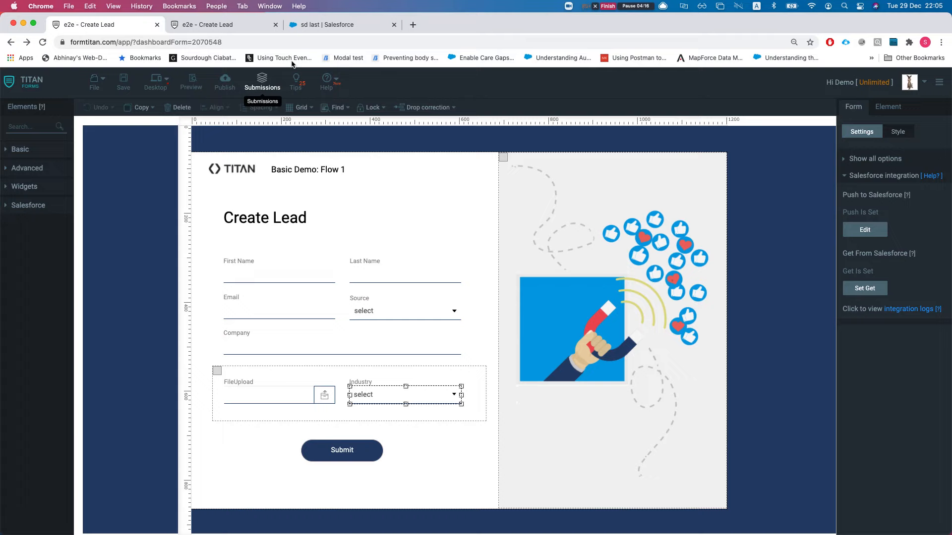
left_click(313, 29)
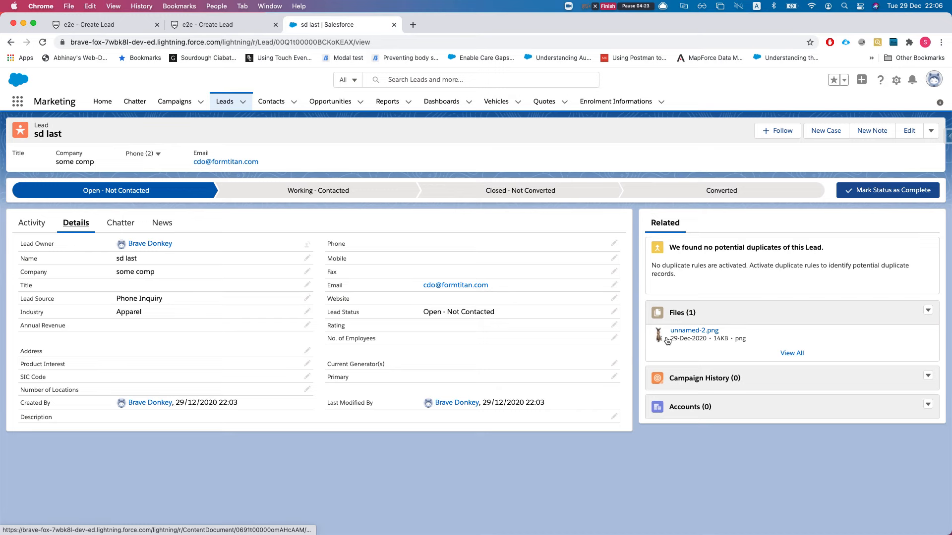
Step: Back in the editor, list First Name's Affected by conditions, showing Last Name's mandatory rule
left_click(94, 25)
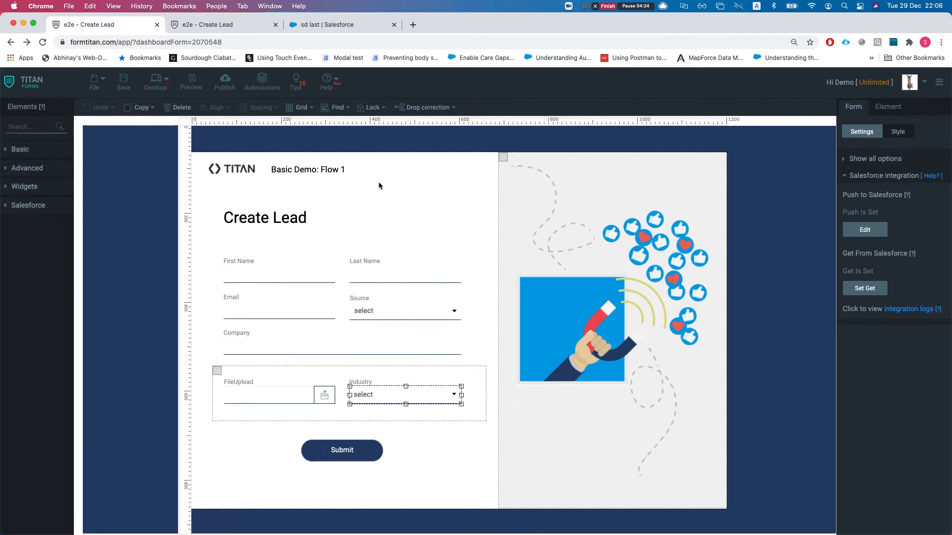
left_click(247, 281)
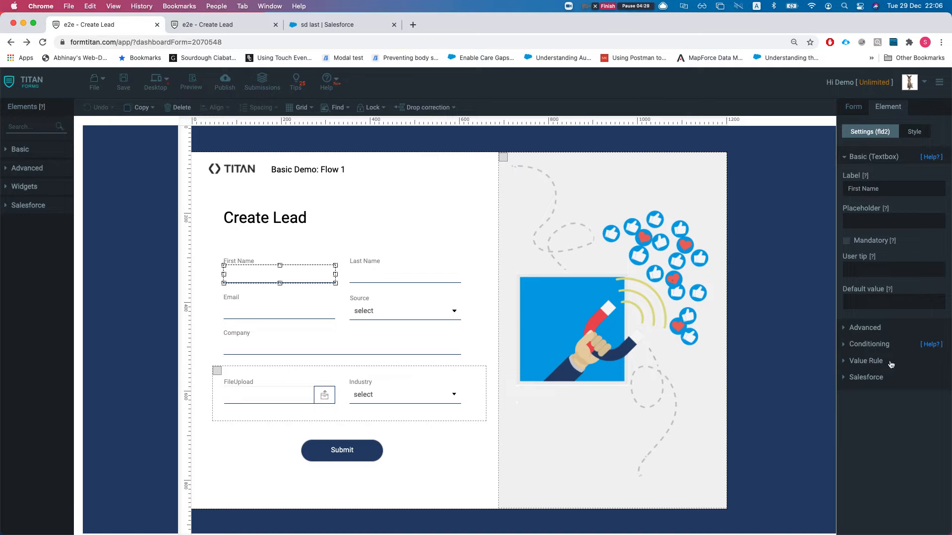
left_click(869, 344)
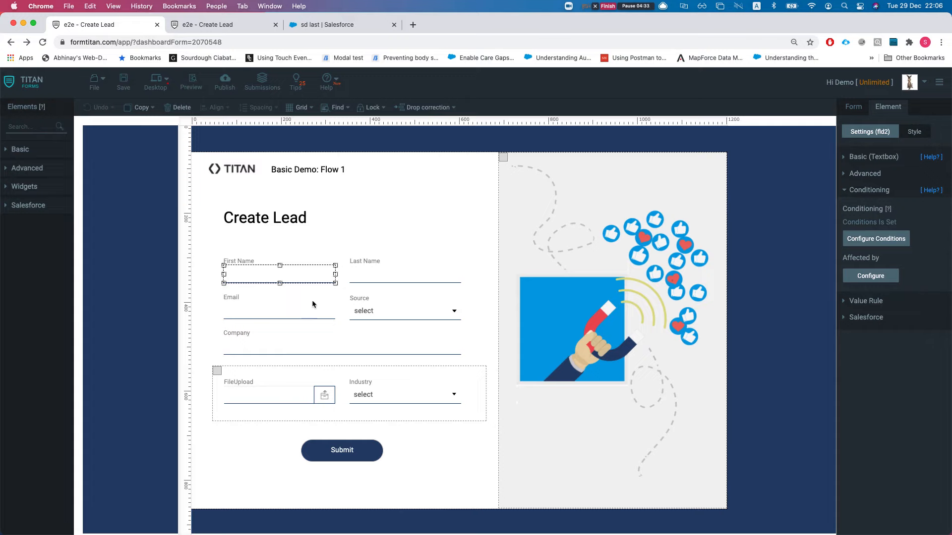
left_click(862, 278)
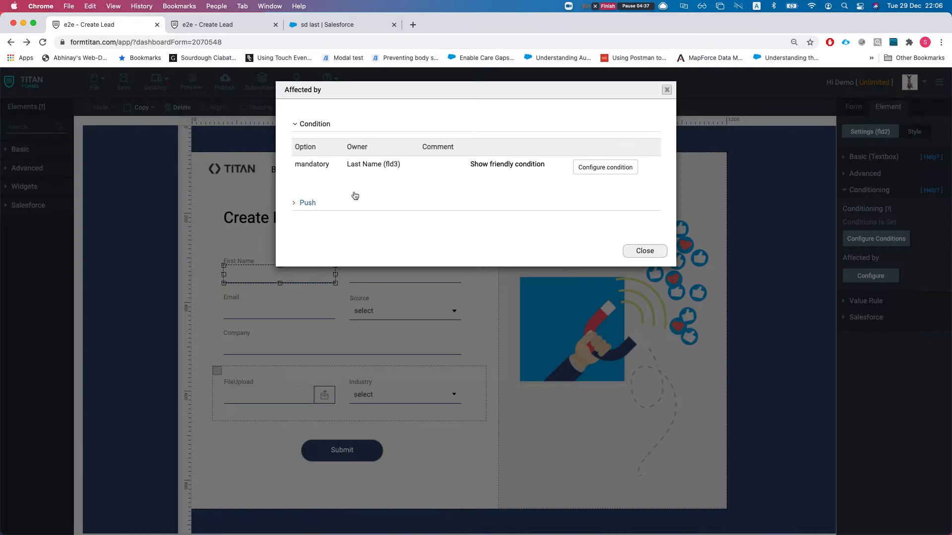
Step: Read Last Name's mandatory condition ('Last Name Is empty') in plain language, then open its rule editor
left_click_drag(296, 162, 405, 169)
left_click(409, 170)
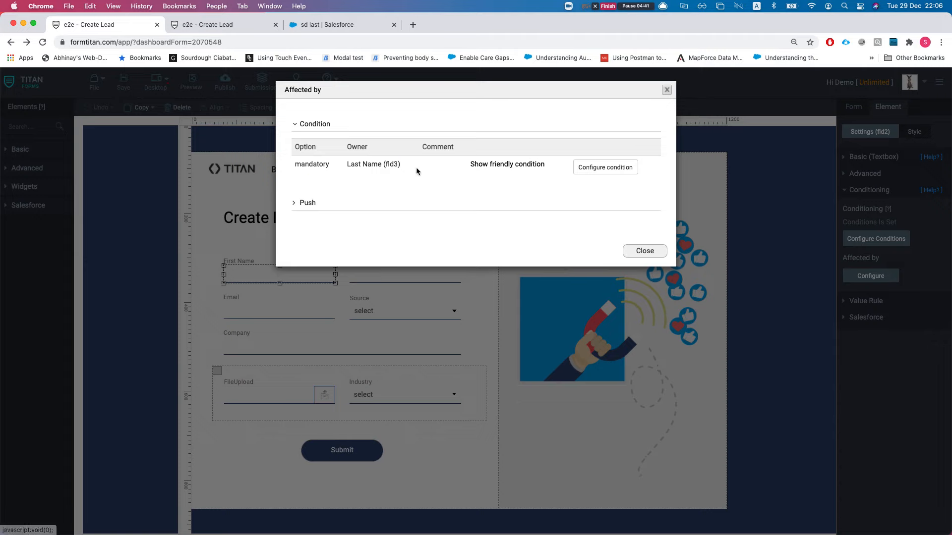
left_click_drag(297, 165, 318, 166)
left_click(301, 165)
left_click(367, 171)
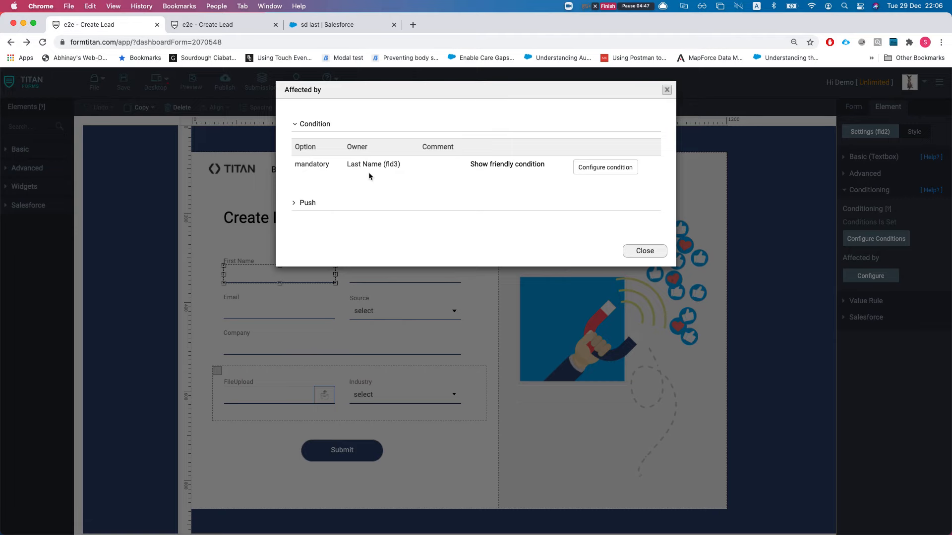
left_click(483, 166)
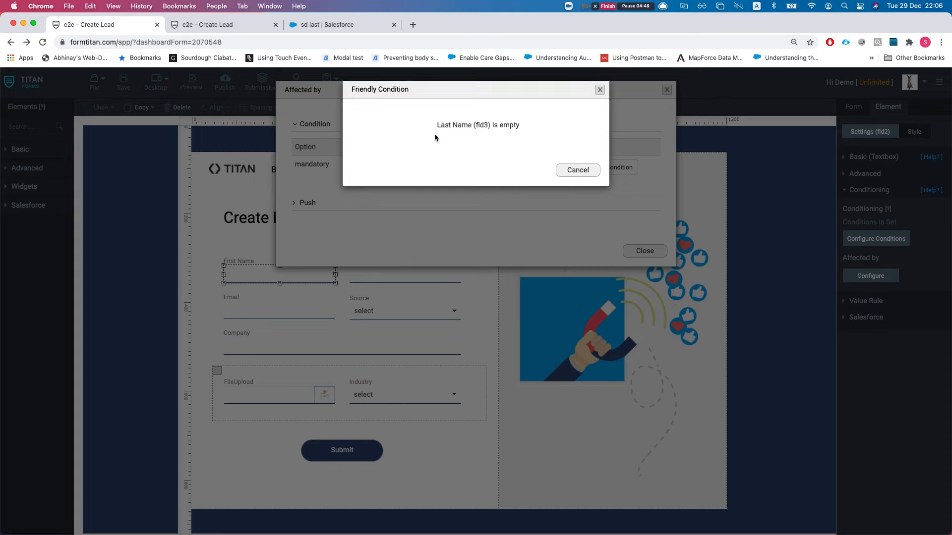
left_click_drag(438, 125, 514, 127)
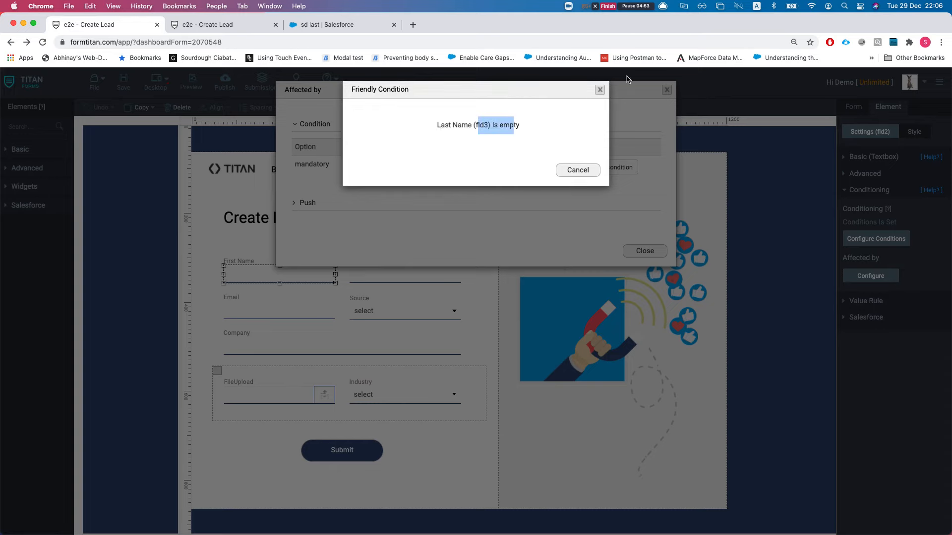
left_click(600, 90)
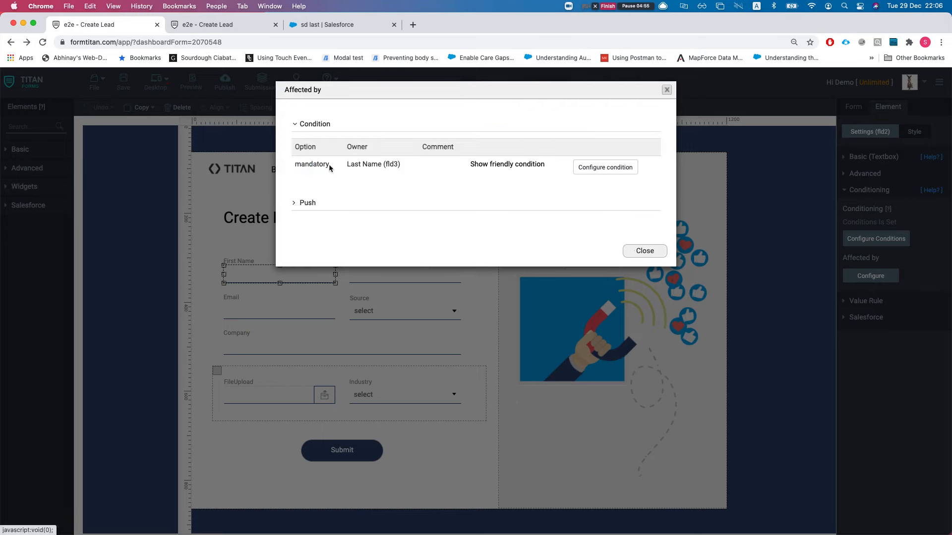
left_click_drag(301, 166, 320, 165)
left_click(592, 170)
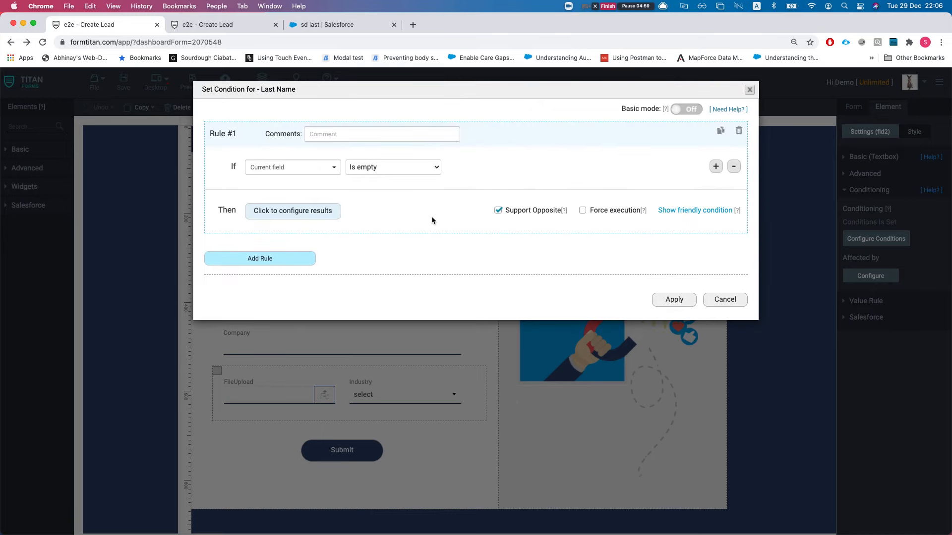
left_click(317, 210)
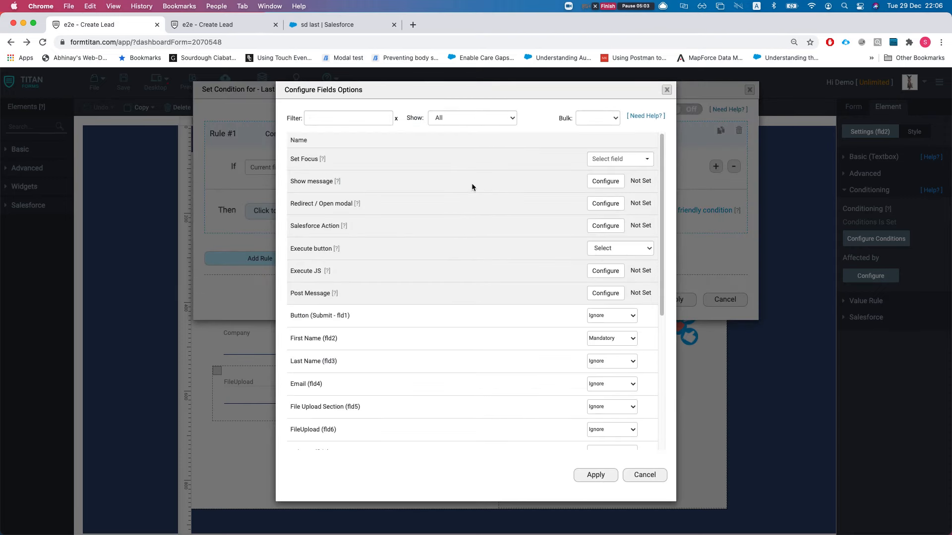
left_click(472, 116)
left_click(468, 126)
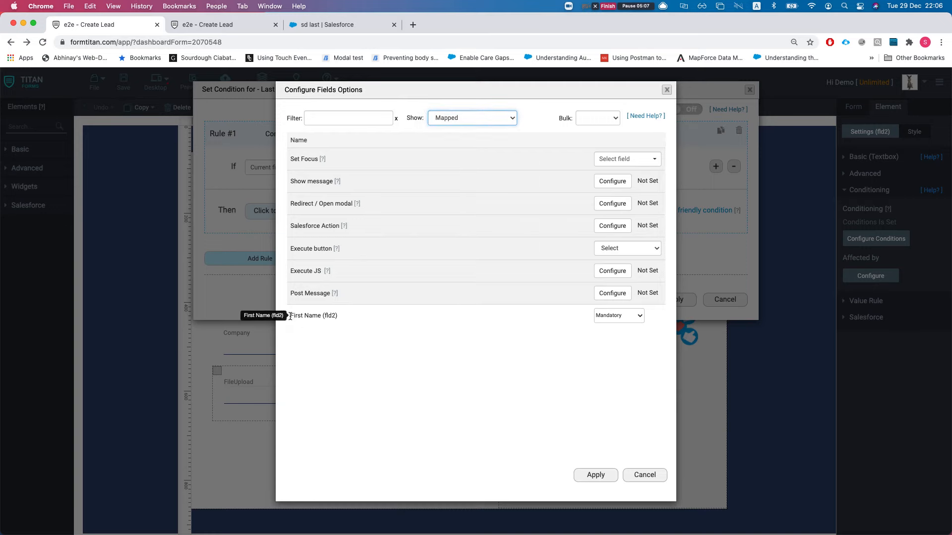
left_click_drag(290, 316, 312, 315)
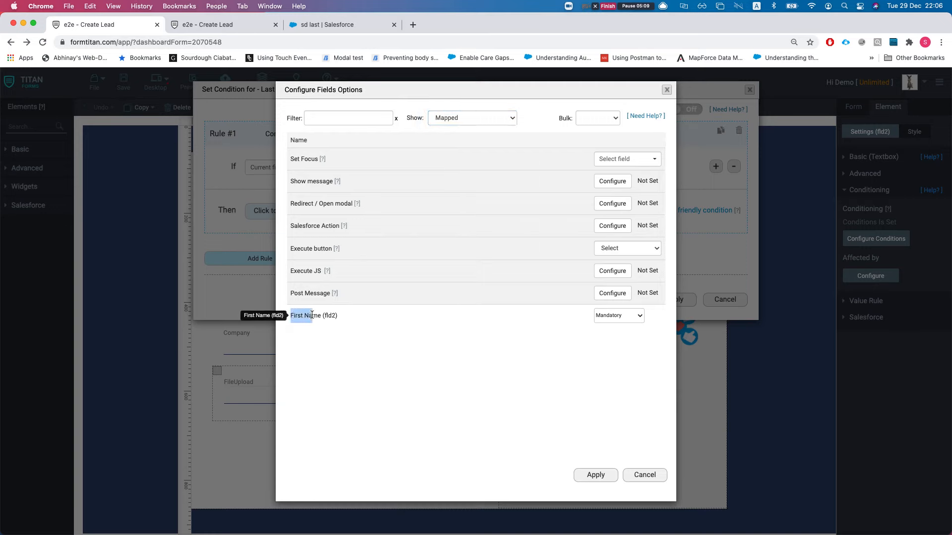
left_click(643, 474)
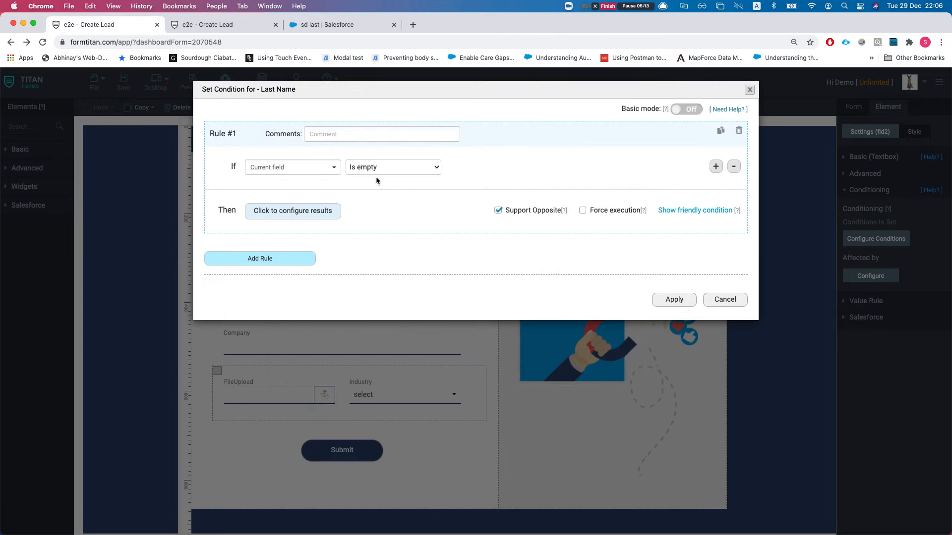
left_click_drag(230, 92, 284, 92)
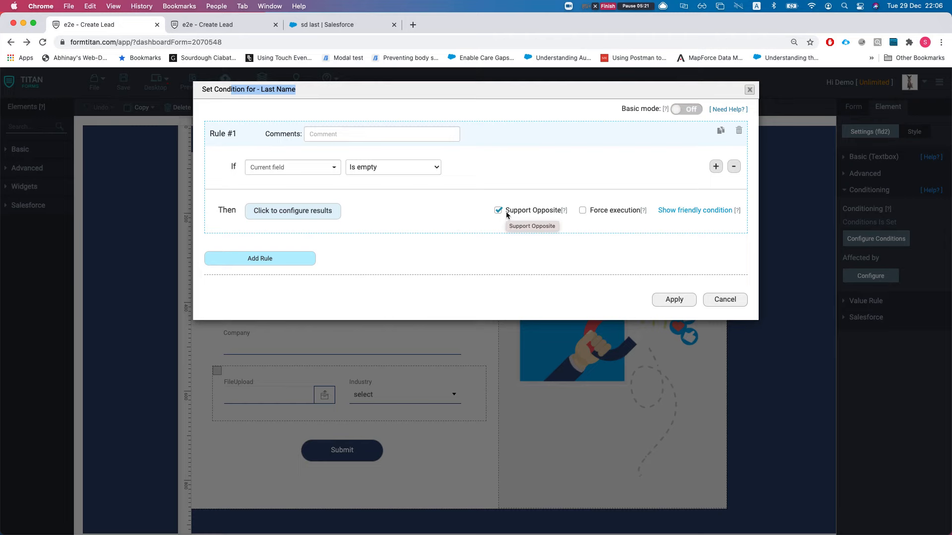
left_click(714, 300)
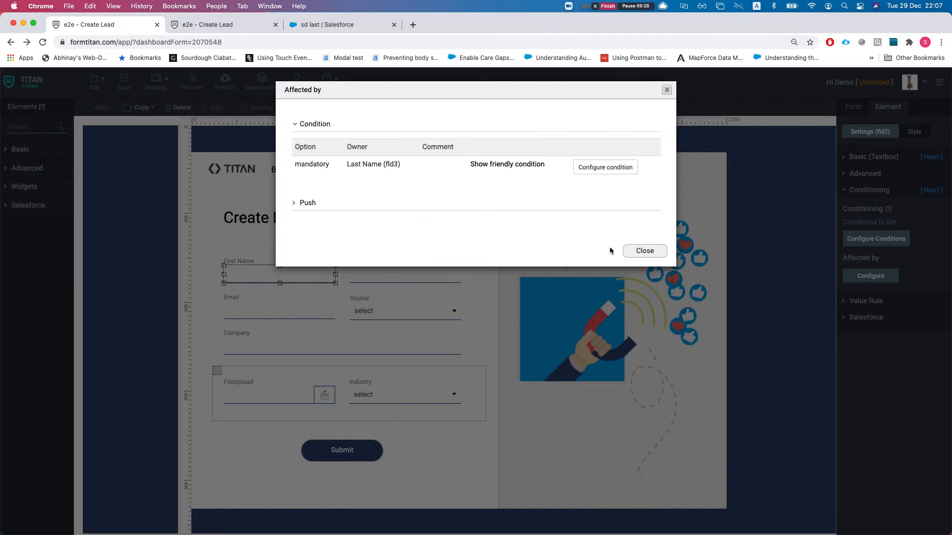
Step: Check the push mapping that sends First Name to FirstName, then close the conditions overview
left_click(308, 202)
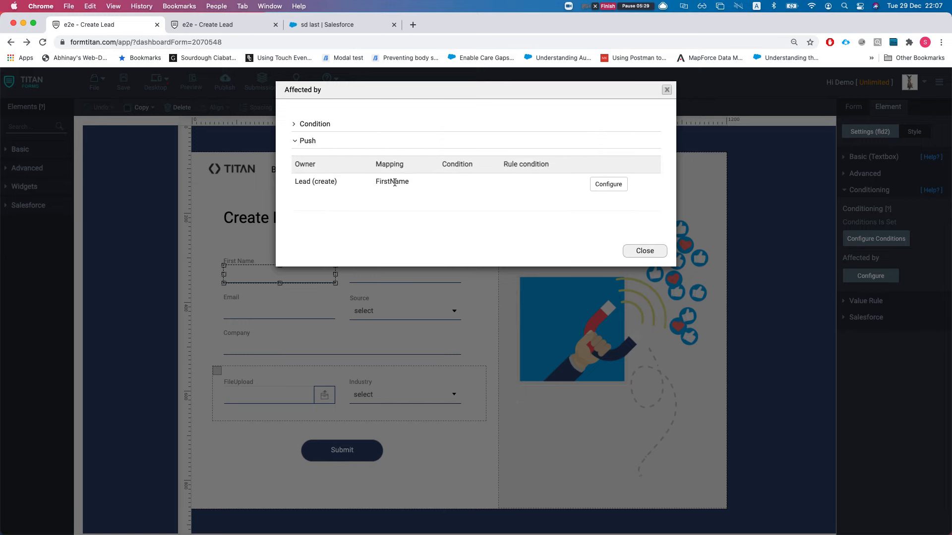
double_click(380, 168)
left_click_drag(376, 179, 408, 180)
left_click(626, 251)
Step: For Last Name, review First Name's mandatory condition in plain language and open that rule
left_click(404, 286)
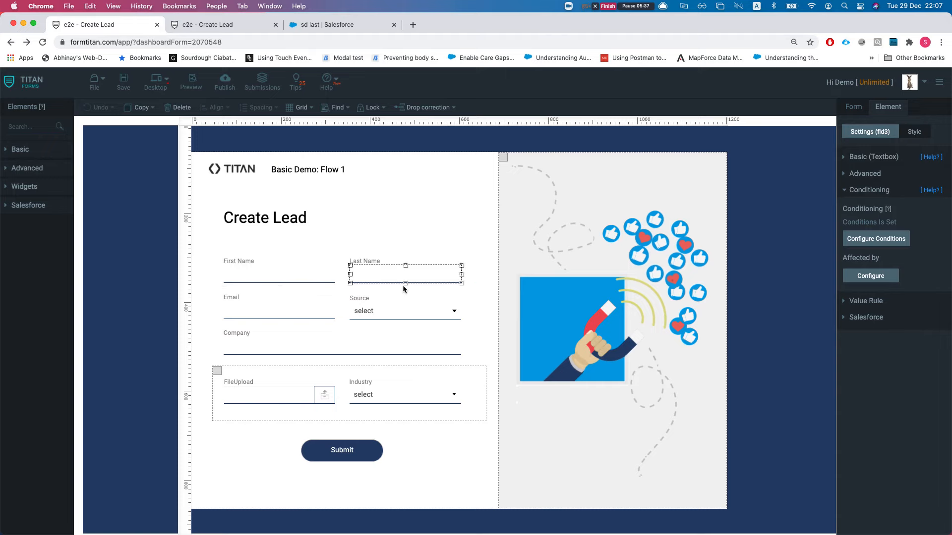
left_click(860, 276)
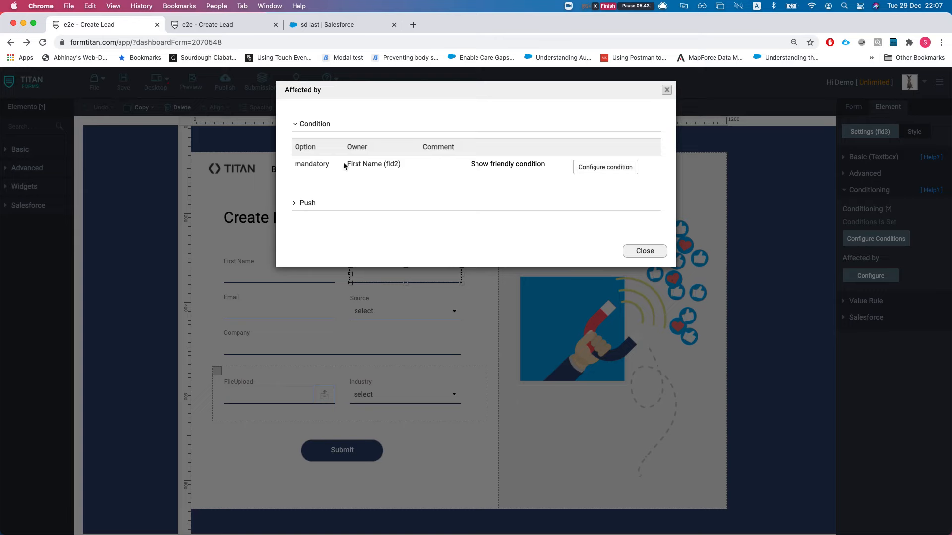
left_click_drag(360, 161, 394, 163)
left_click(503, 169)
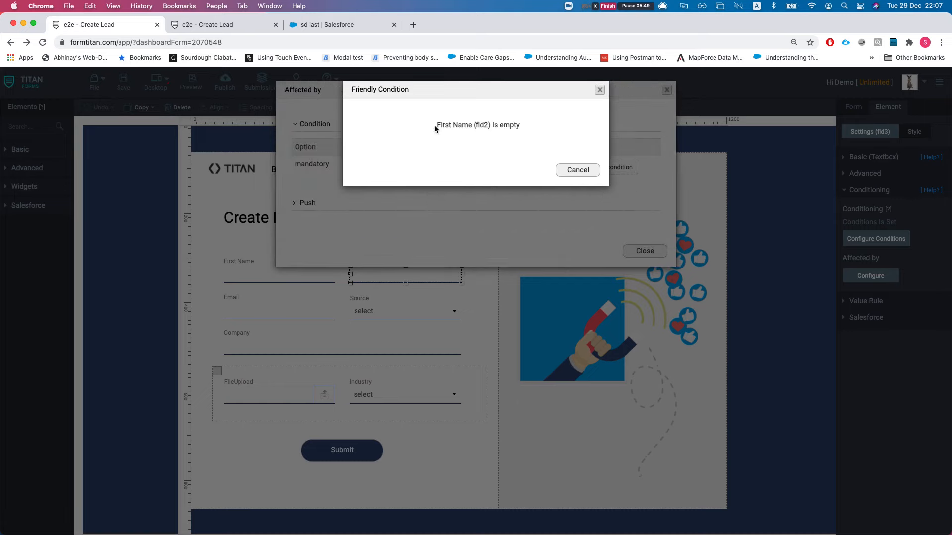
left_click_drag(435, 123, 493, 126)
left_click(539, 159)
left_click(597, 169)
left_click(597, 167)
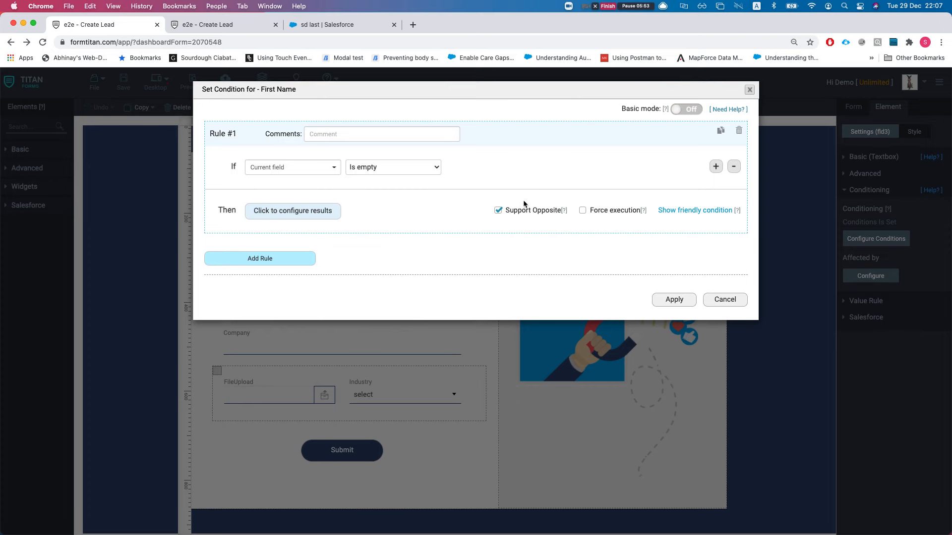
left_click(291, 219)
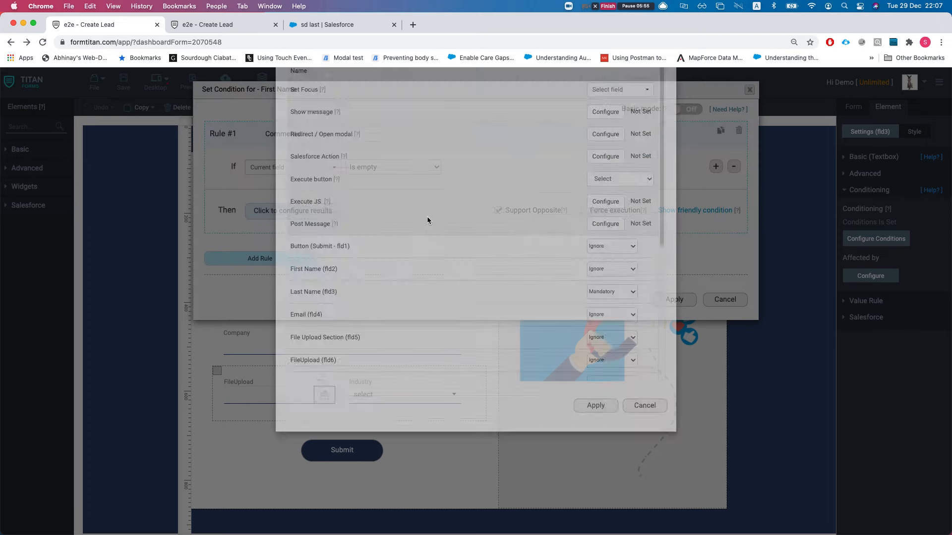
left_click(468, 118)
left_click(468, 129)
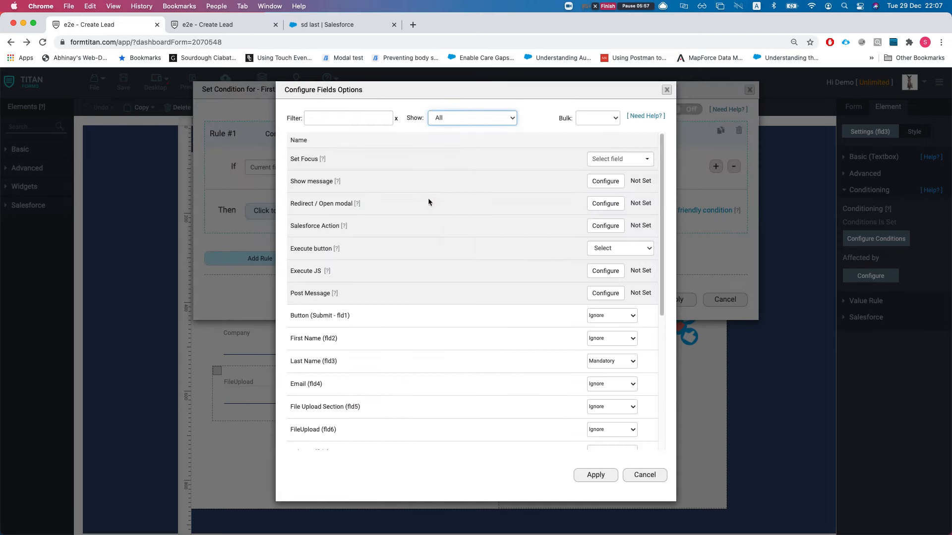
left_click_drag(287, 316, 318, 316)
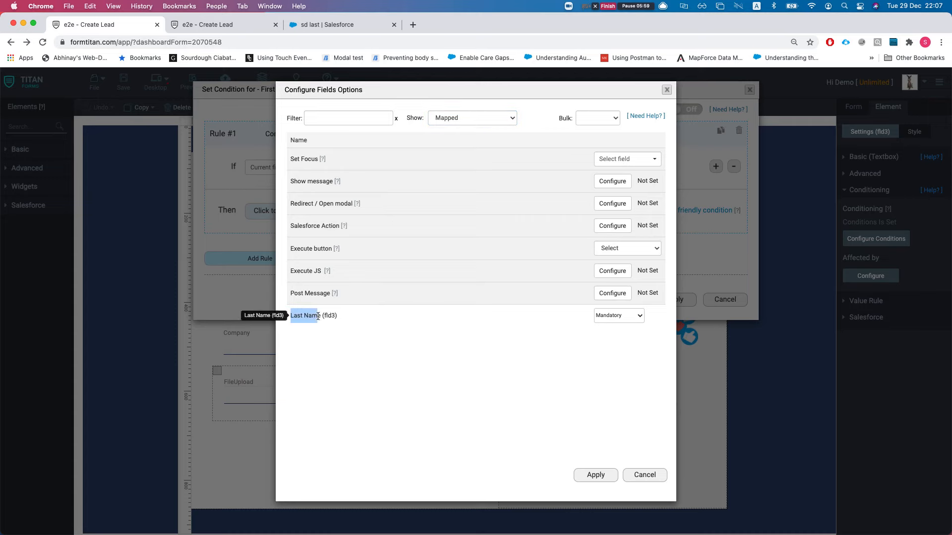
left_click(645, 476)
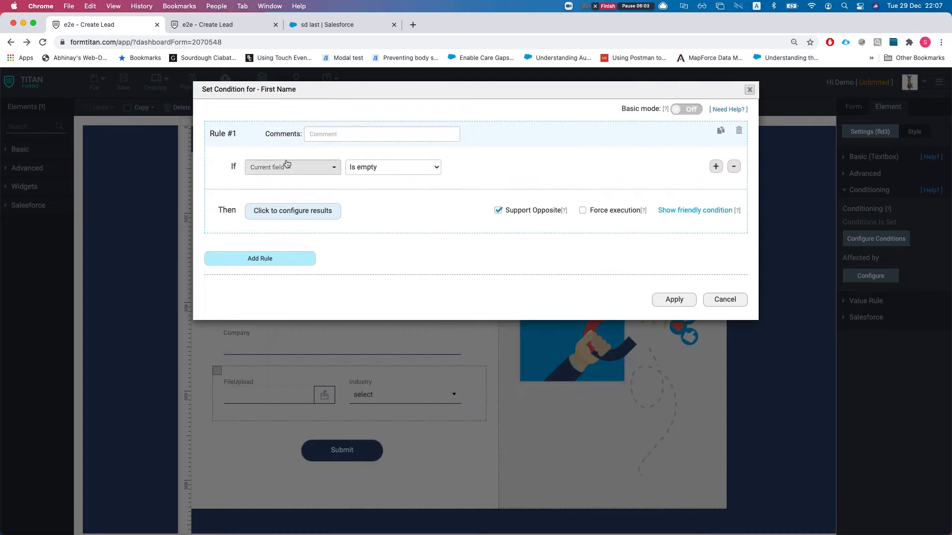
left_click_drag(247, 92, 283, 94)
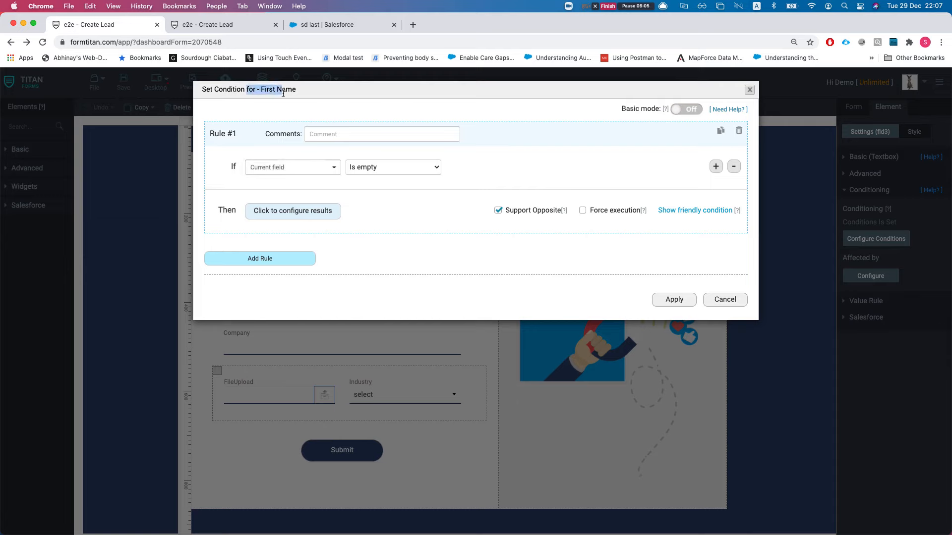
left_click(461, 244)
left_click(204, 24)
Step: On the live form, enter 'dfdf' in First Name and then delete it
left_click(284, 245)
type("dfdf")
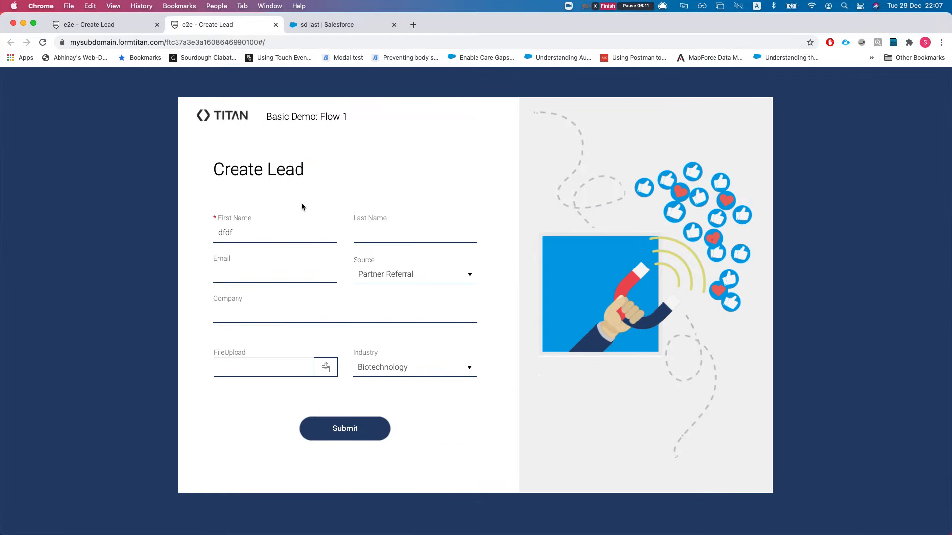
key("super+a")
key("BackSpace")
Step: In the editor, cancel the First Name condition windows unchanged and select the Email field
left_click(110, 24)
left_click(725, 300)
left_click(643, 251)
left_click(286, 313)
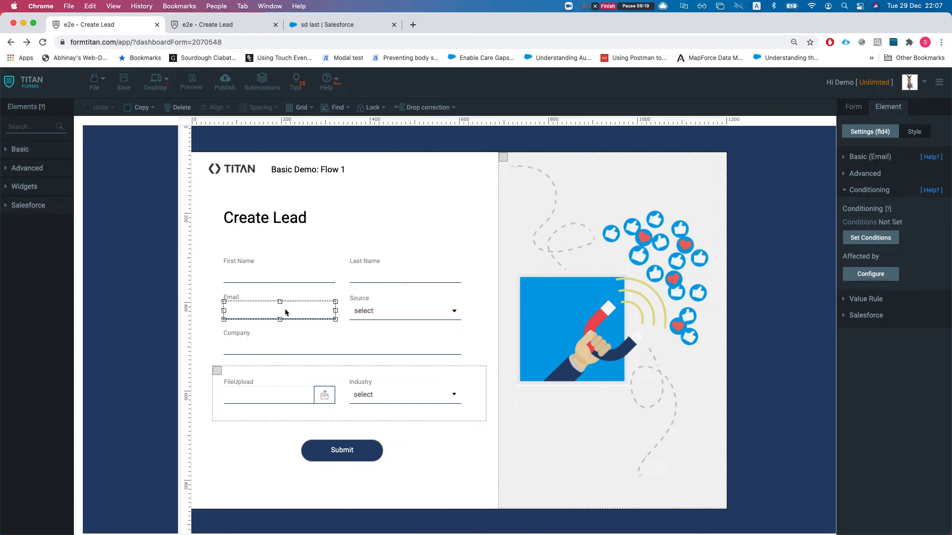
Step: In Email's Basic settings, toggle 'custom mail to filler' on then off and read its help article
left_click(875, 158)
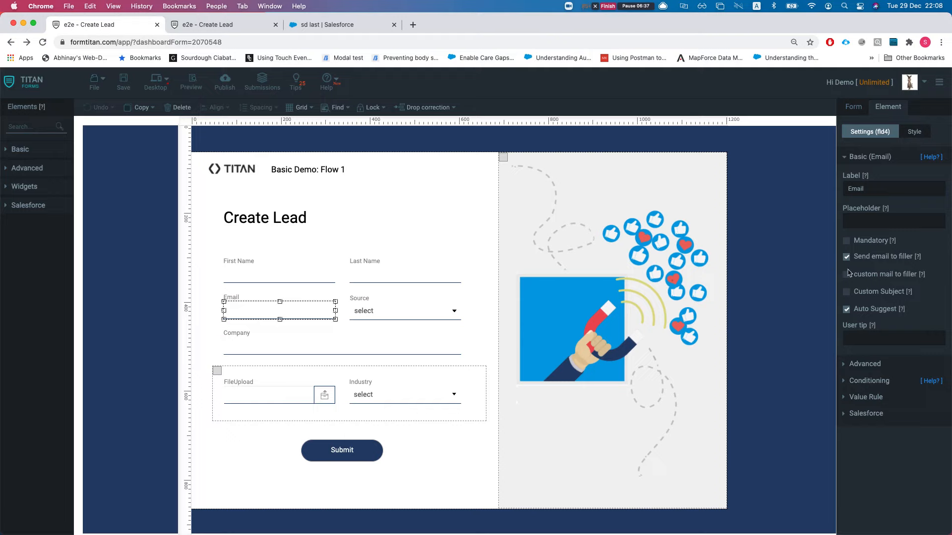
left_click(864, 275)
left_click(865, 276)
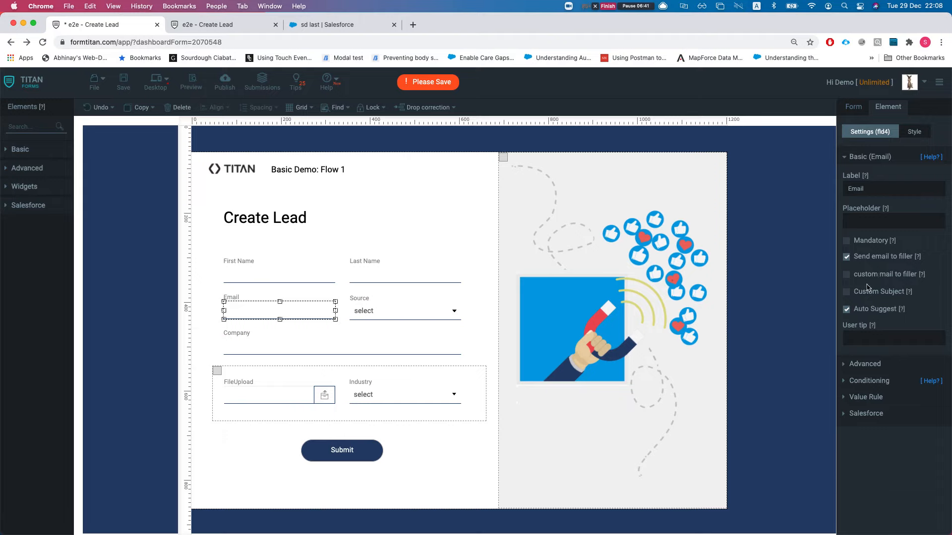
left_click(920, 275)
left_click(354, 26)
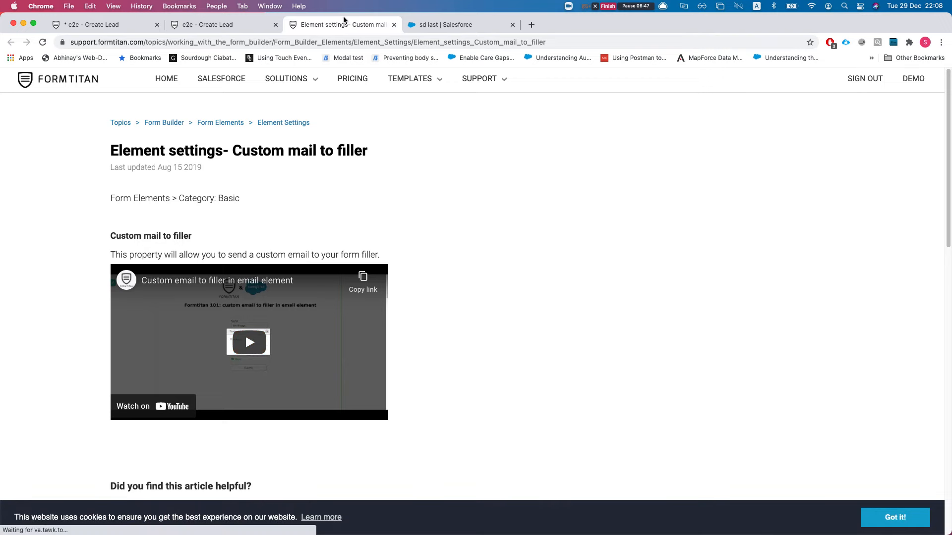
key("super+w")
left_click(127, 28)
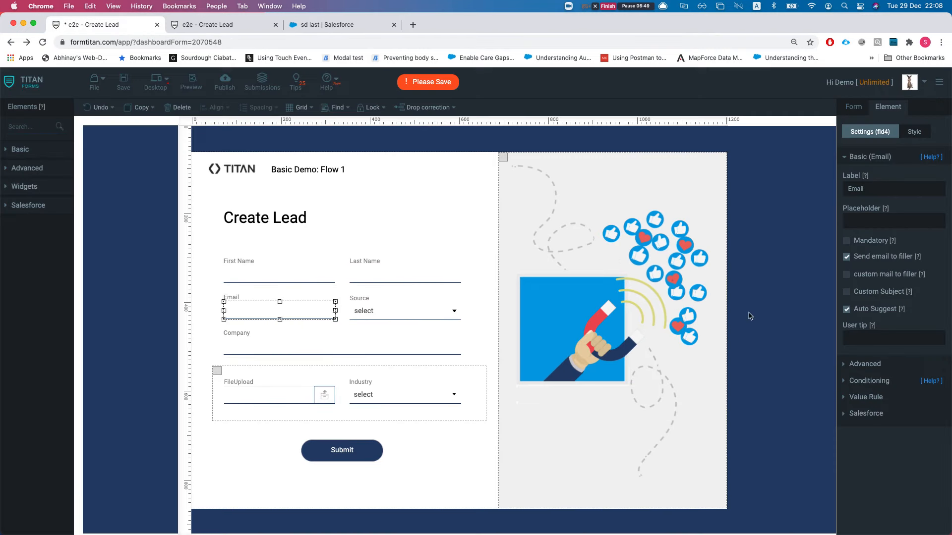
Step: Review the Source dropdown's Salesforce sync (Lead, Lead Source) and cancel it unchanged
left_click(381, 315)
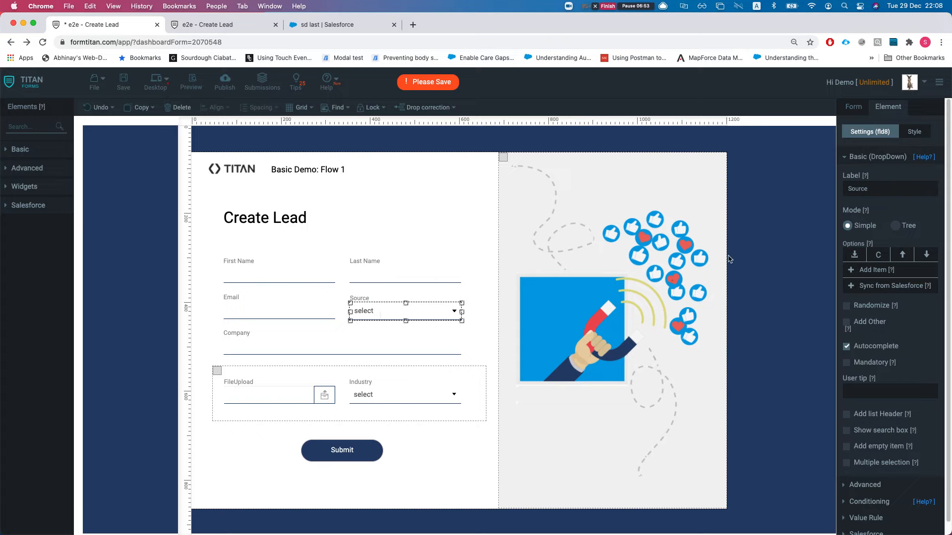
left_click(869, 287)
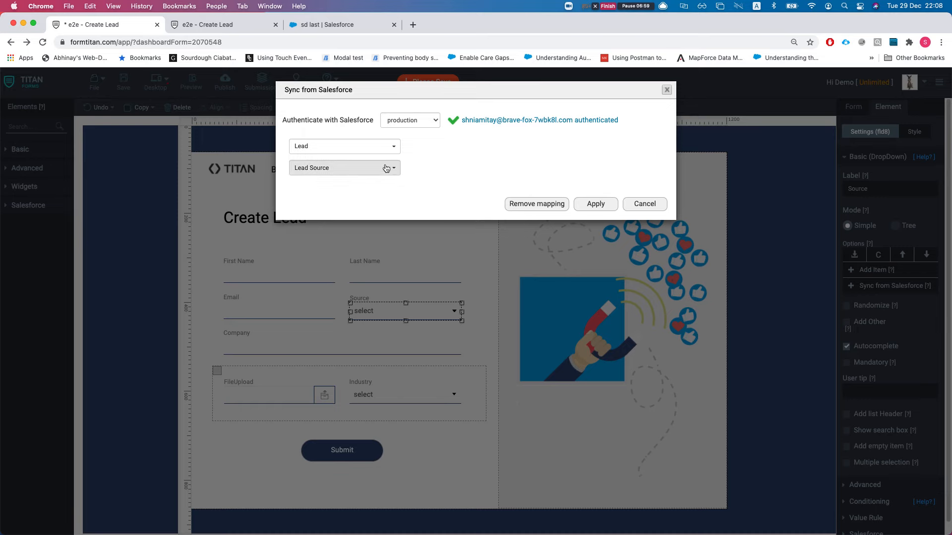
left_click(645, 203)
Step: Reselect the Source dropdown and expand its Conditioning settings
left_click(267, 344)
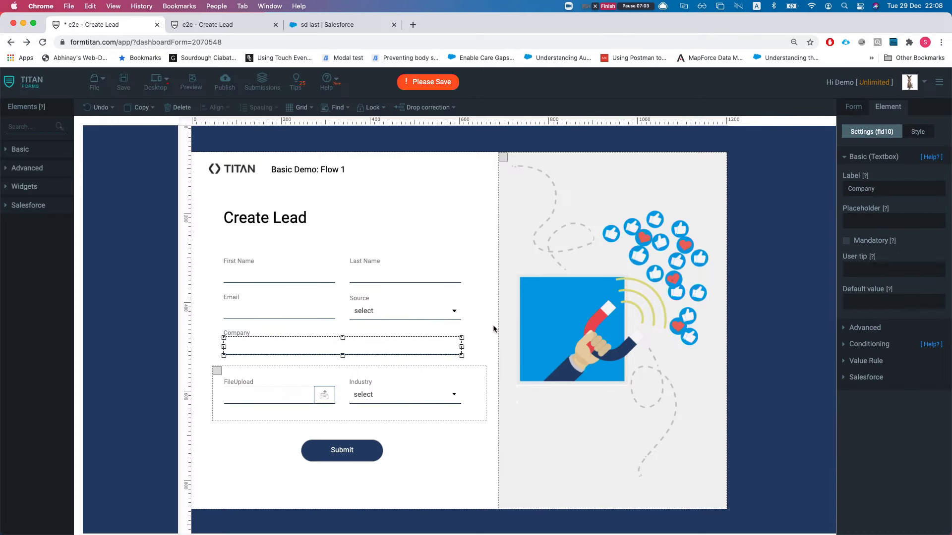
left_click(386, 314)
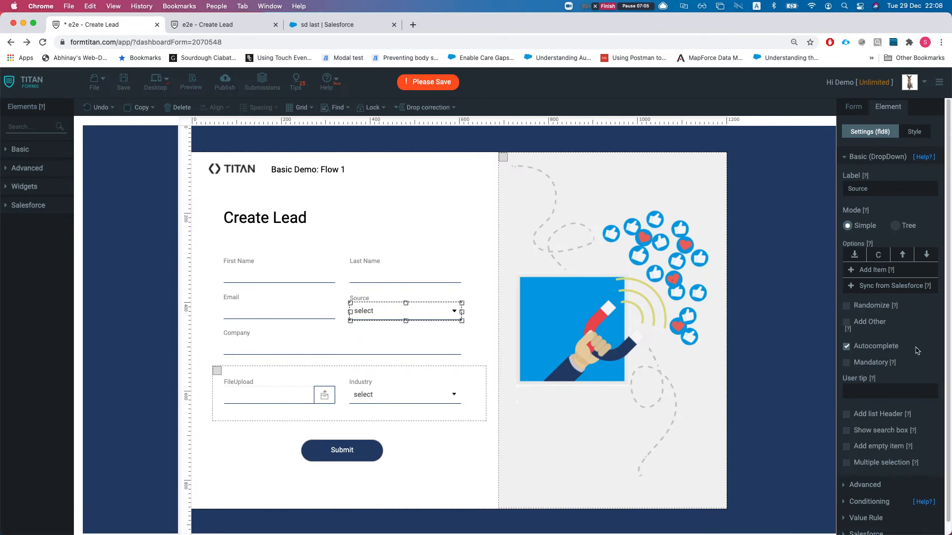
scroll(885, 445, "down", 1)
left_click(870, 485)
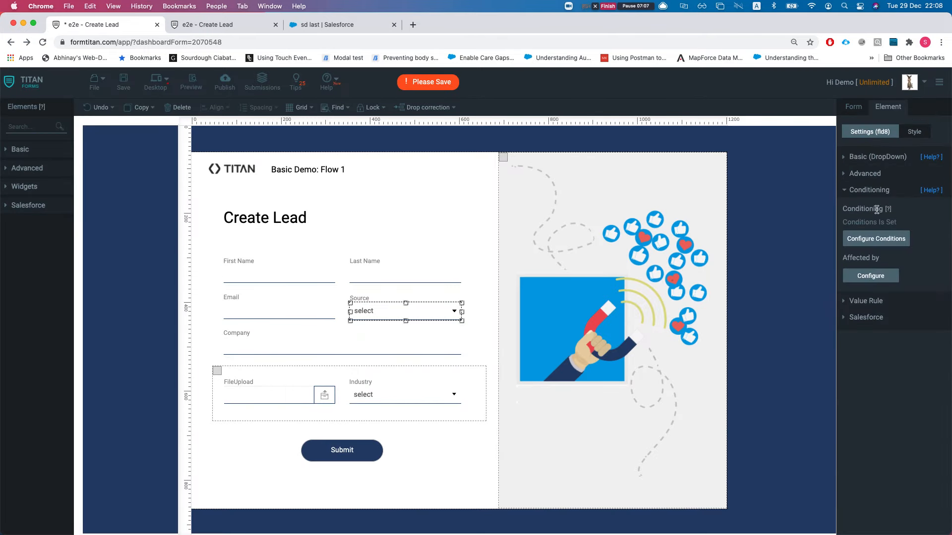
Step: Inspect Source's Rule #1 results, filtered to Mapped, showing File Upload Section set to Hide, then discard
left_click(869, 237)
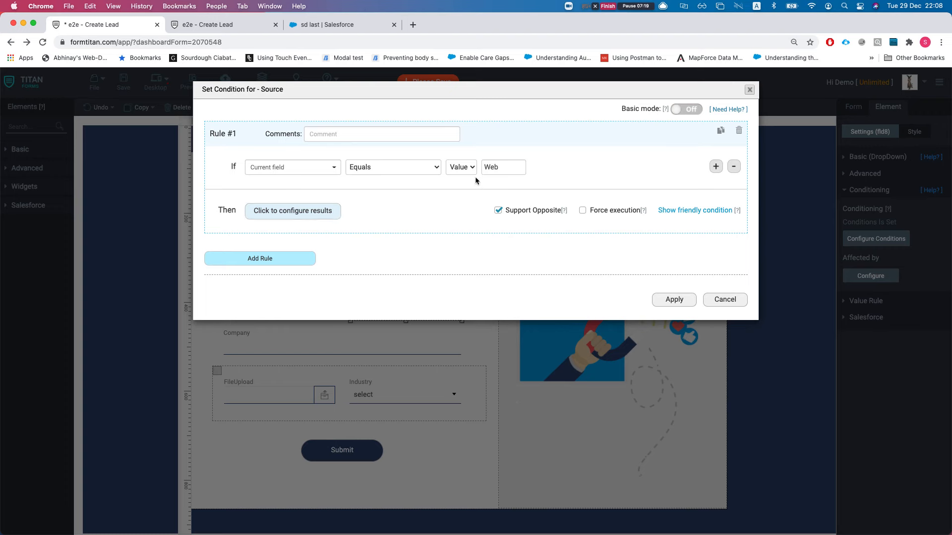
left_click(313, 215)
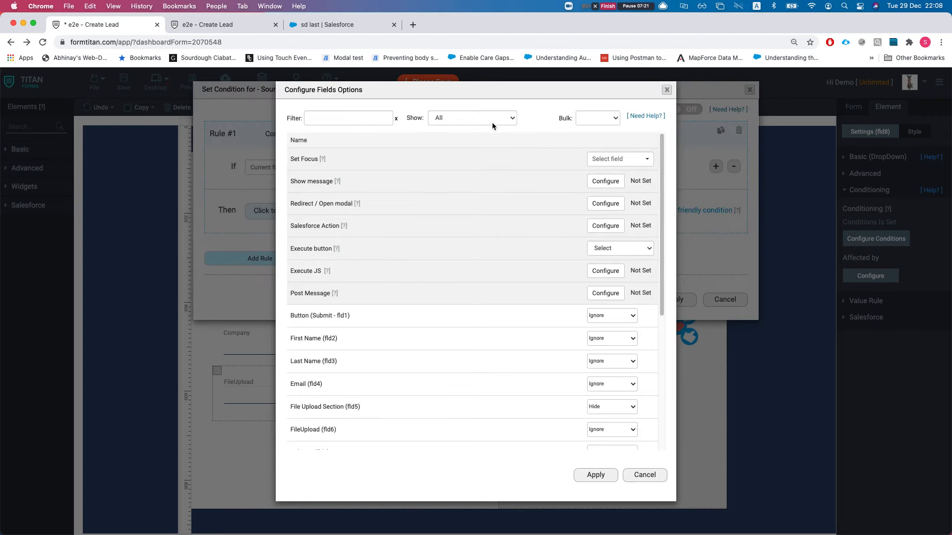
left_click(500, 120)
left_click(449, 129)
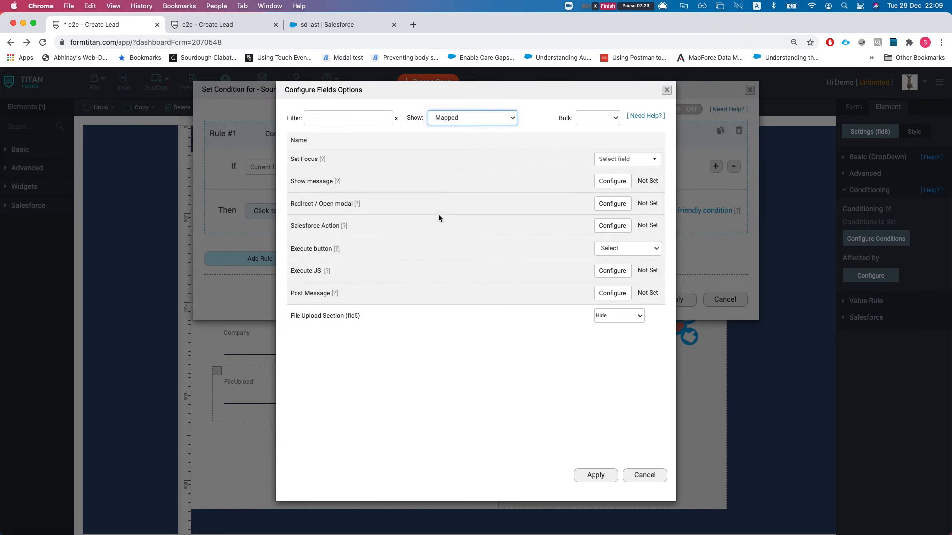
left_click_drag(291, 317, 347, 315)
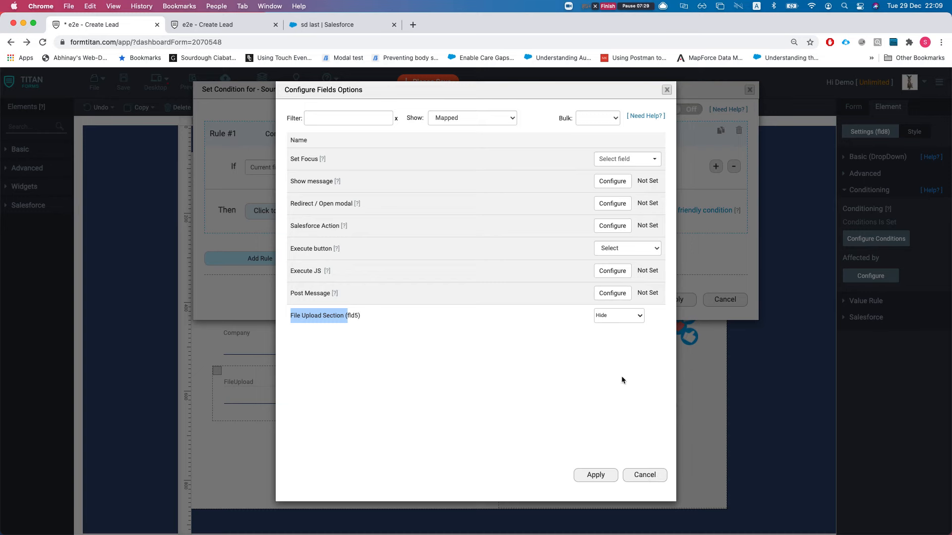
left_click(645, 475)
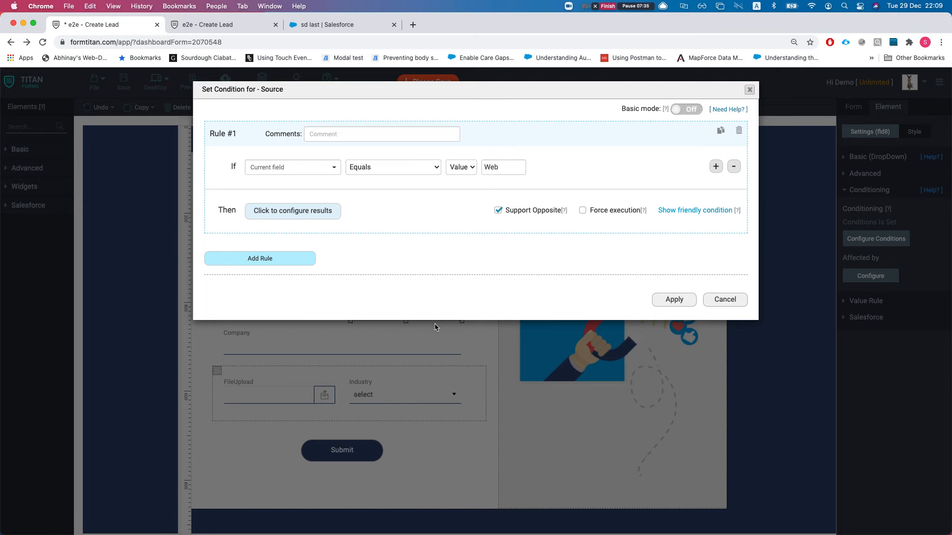
left_click(724, 301)
left_click(373, 374)
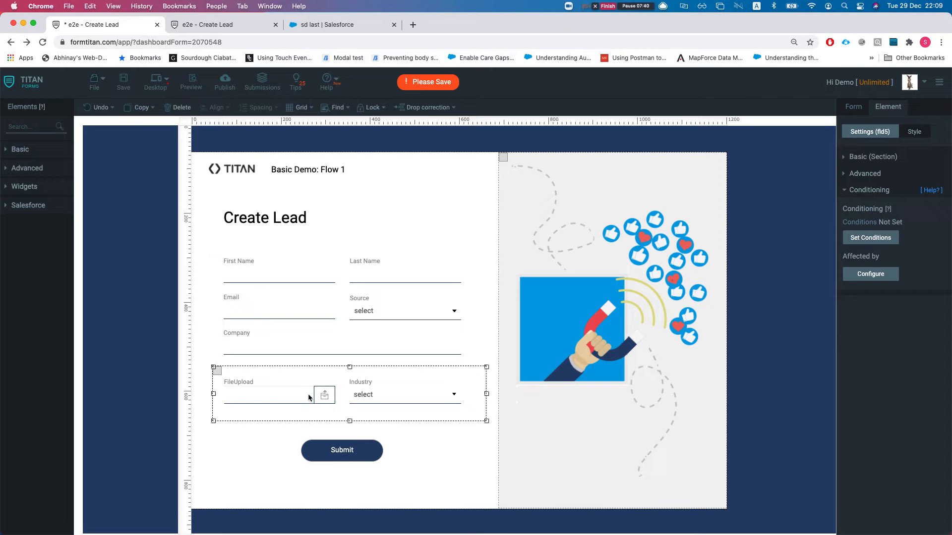
Step: Select the FileUpload field, Industry dropdown, and then the enclosing File Upload Section (fld5)
left_click(259, 397)
left_click(373, 391)
left_click(306, 398)
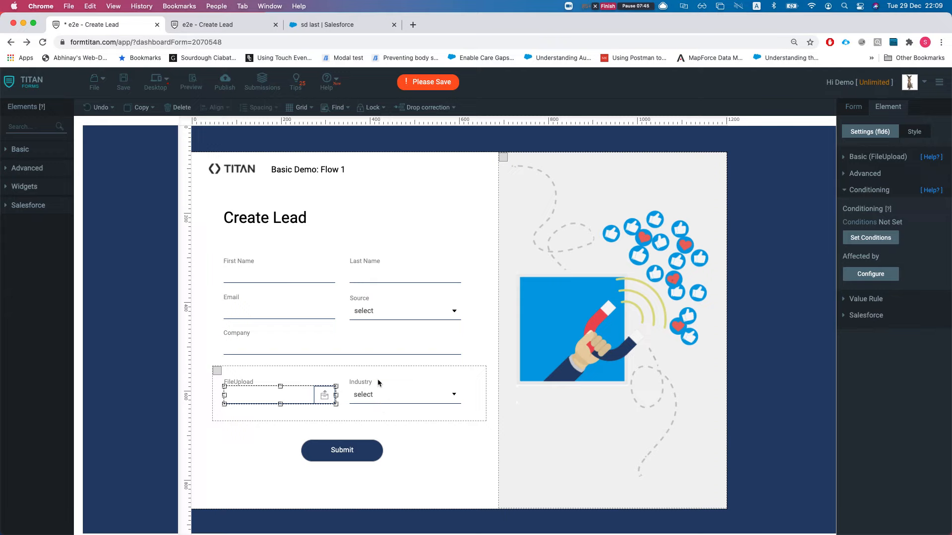
left_click(406, 418)
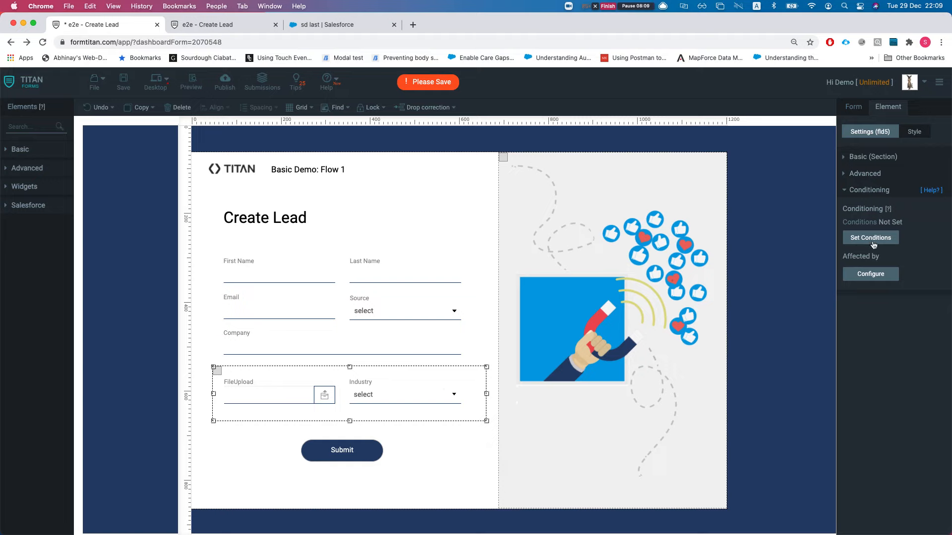
Step: Show that Source (fld8) hides the section, reading its condition in plain language
left_click(871, 276)
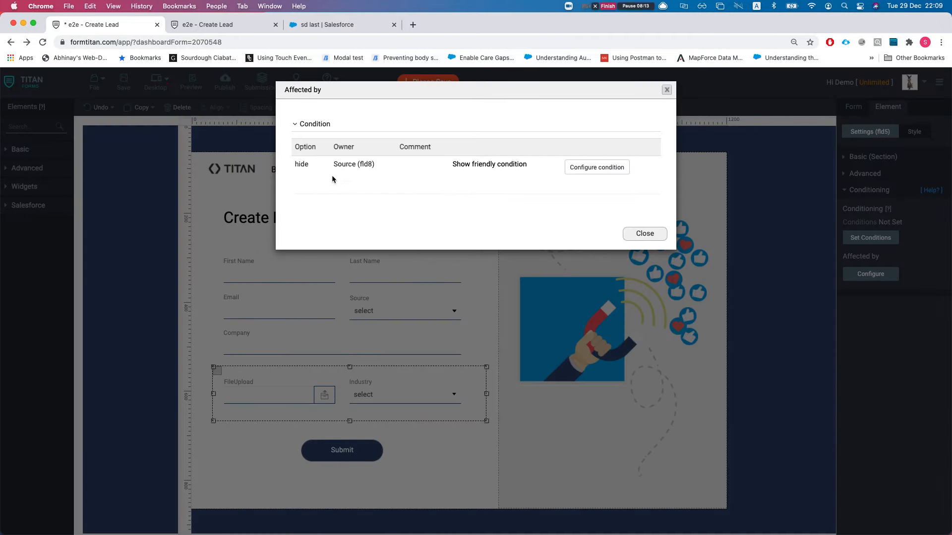
left_click_drag(331, 164, 395, 168)
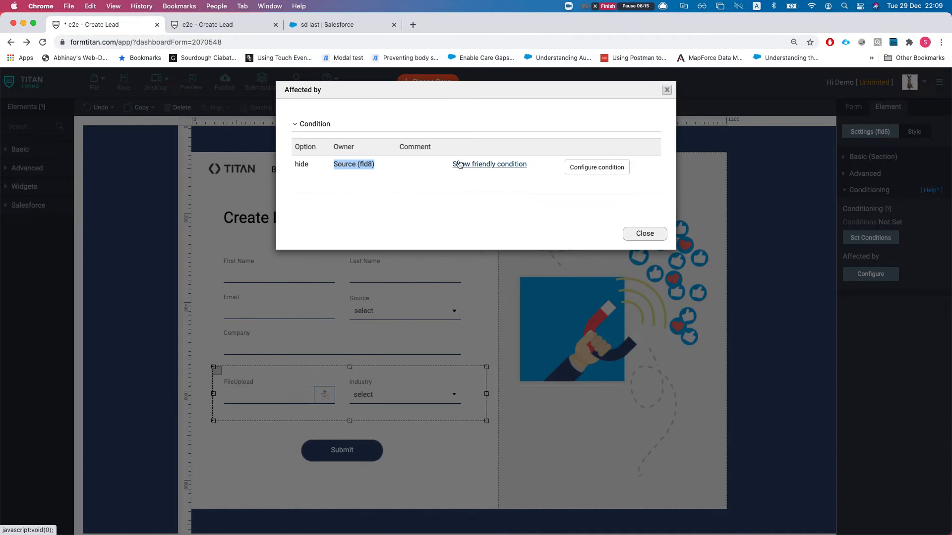
left_click(346, 165)
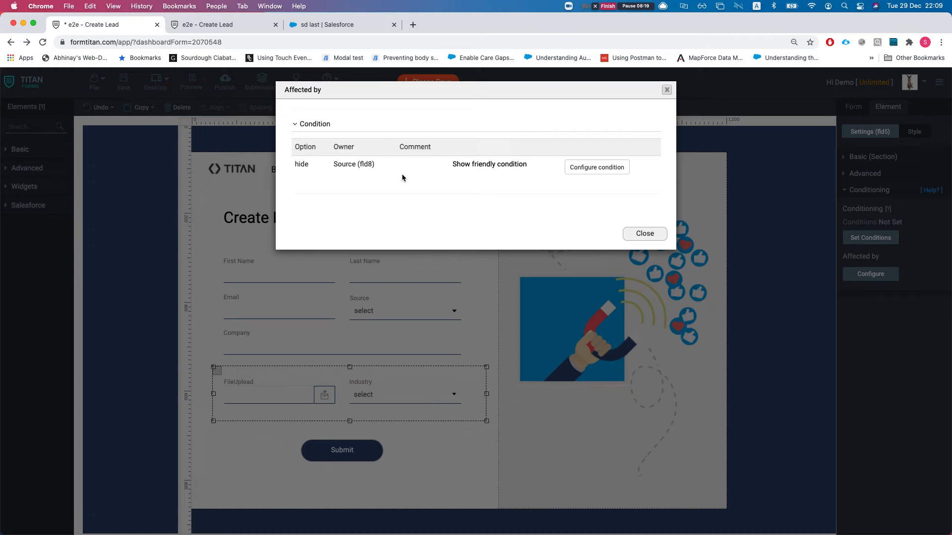
left_click_drag(296, 165, 379, 170)
left_click(334, 169)
left_click(379, 165)
left_click(492, 167)
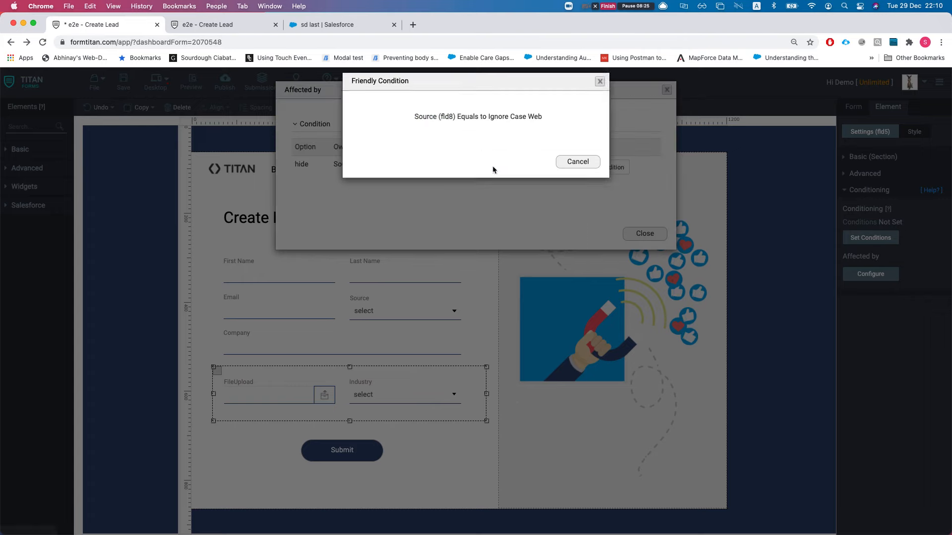
left_click_drag(416, 125, 550, 125)
left_click(565, 171)
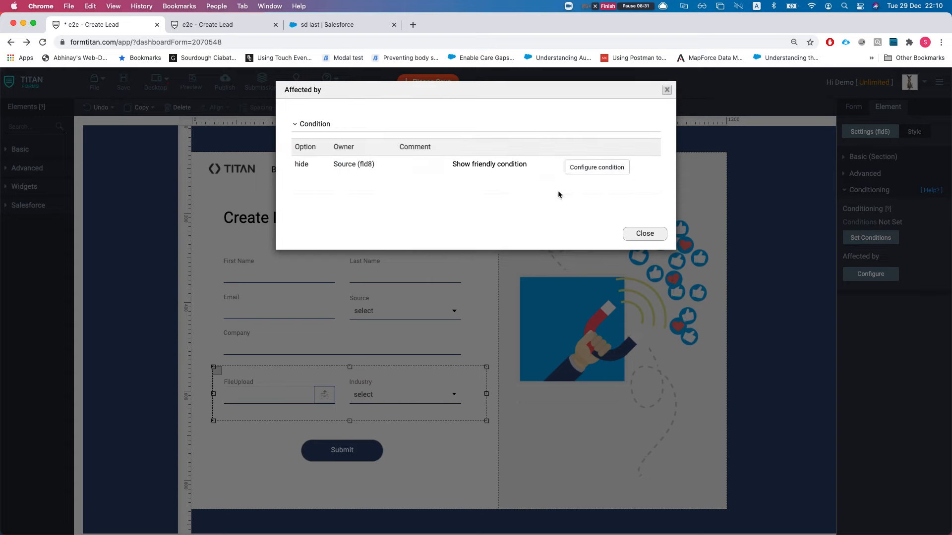
Step: Open and cancel Source's rule details, close the Affected by list, and select the FileUpload field
left_click(598, 167)
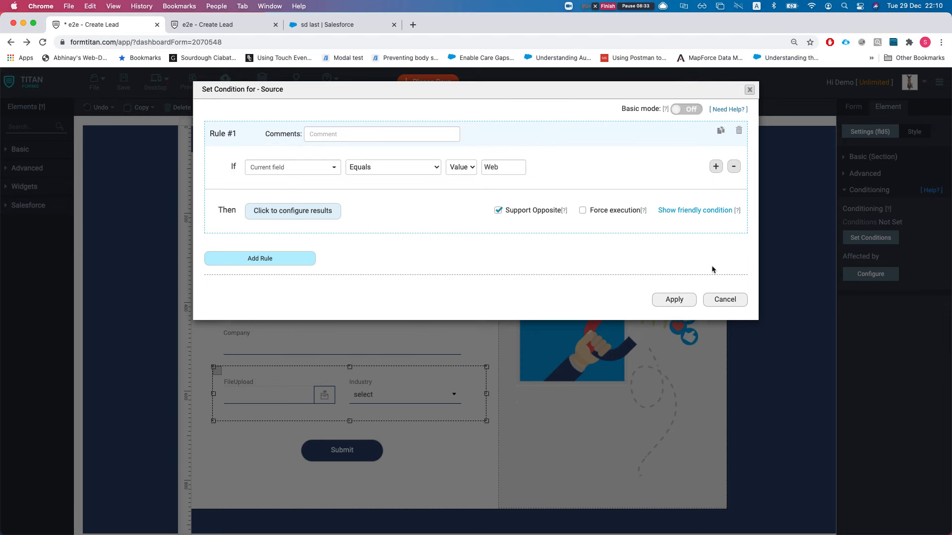
left_click(725, 300)
left_click(646, 233)
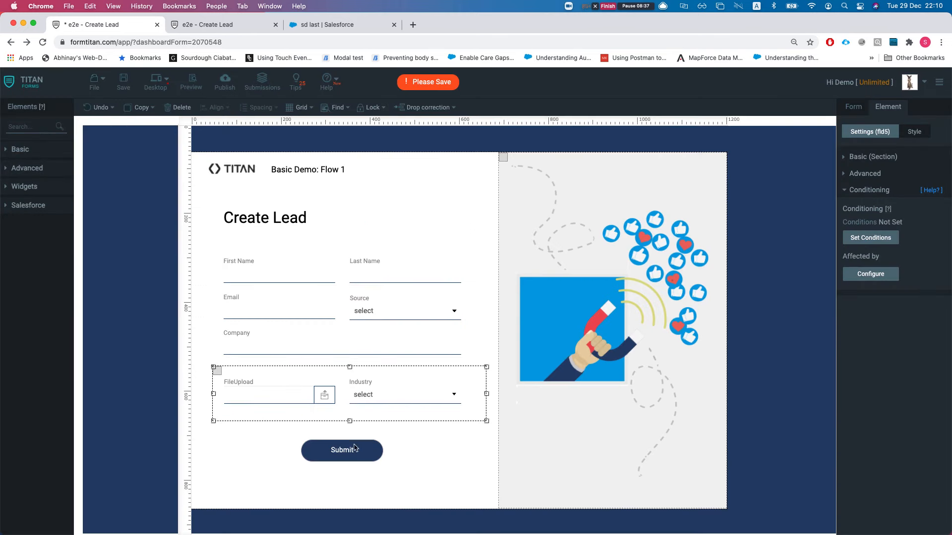
left_click(284, 400)
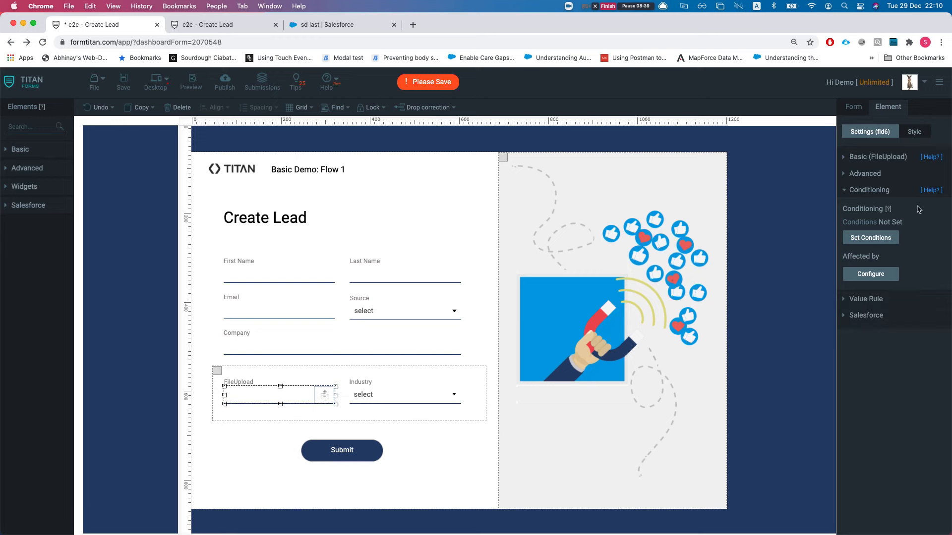
Step: Read FileUpload's condition owned by Industry (fld9): disabled when Industry equals Banking
left_click(872, 276)
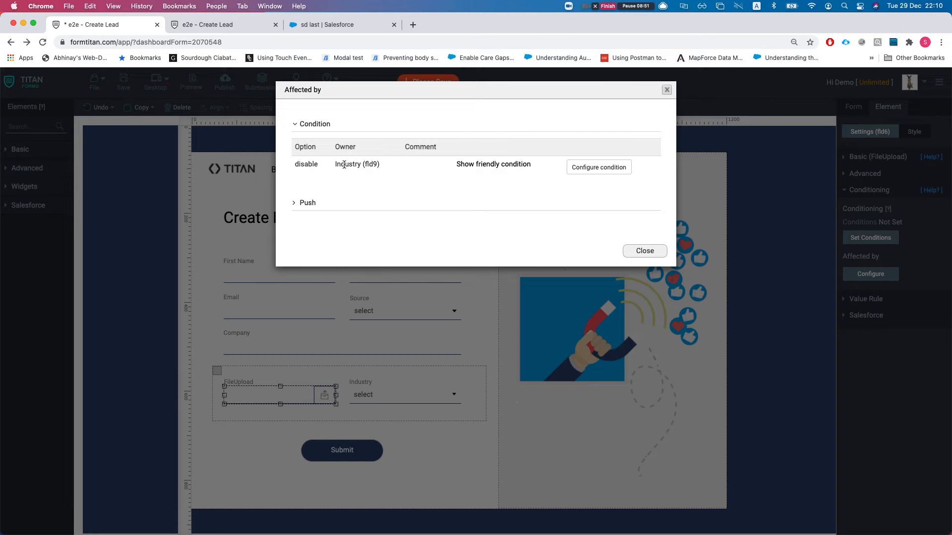
left_click_drag(346, 167, 445, 169)
left_click(491, 166)
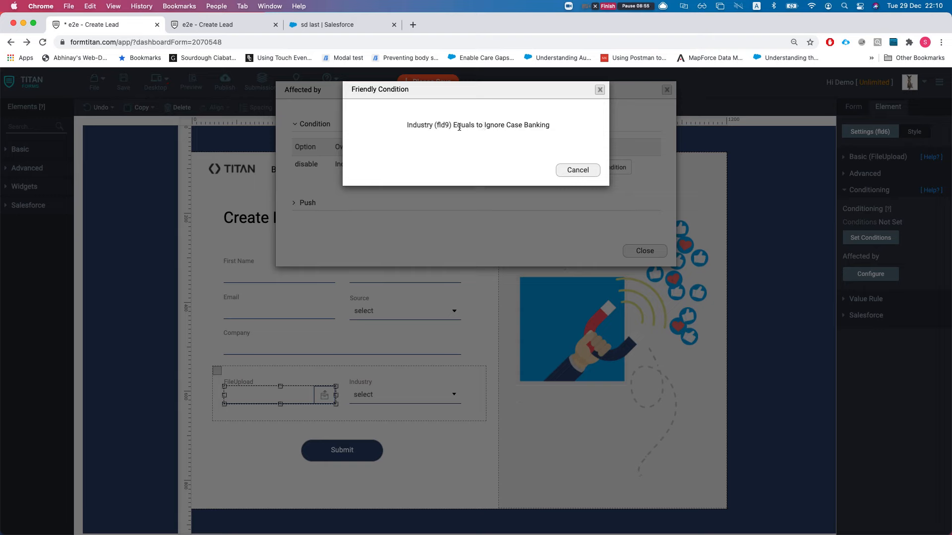
left_click_drag(514, 127, 543, 127)
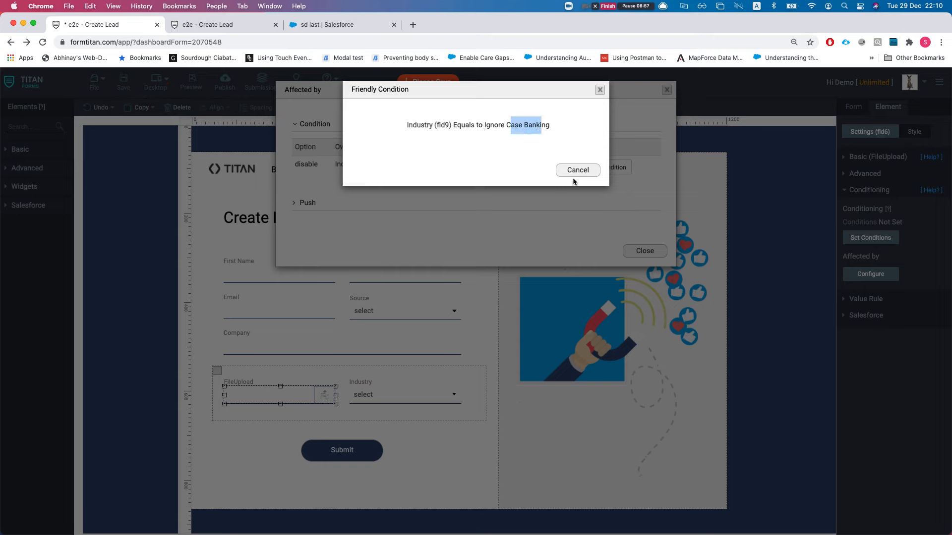
left_click(575, 173)
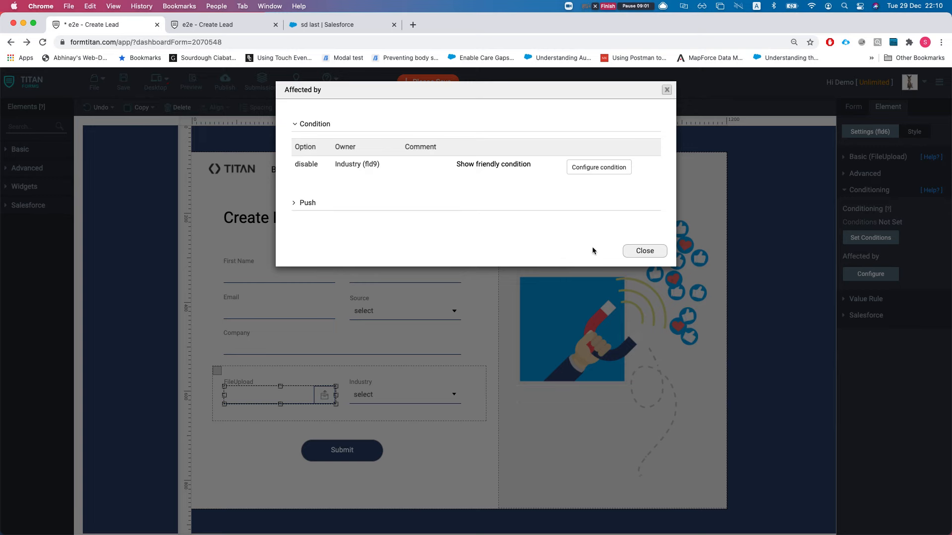
Step: Look over the live form's Industry choices, then select the Banking value in FileUpload's affecting rule
left_click(635, 251)
left_click(199, 27)
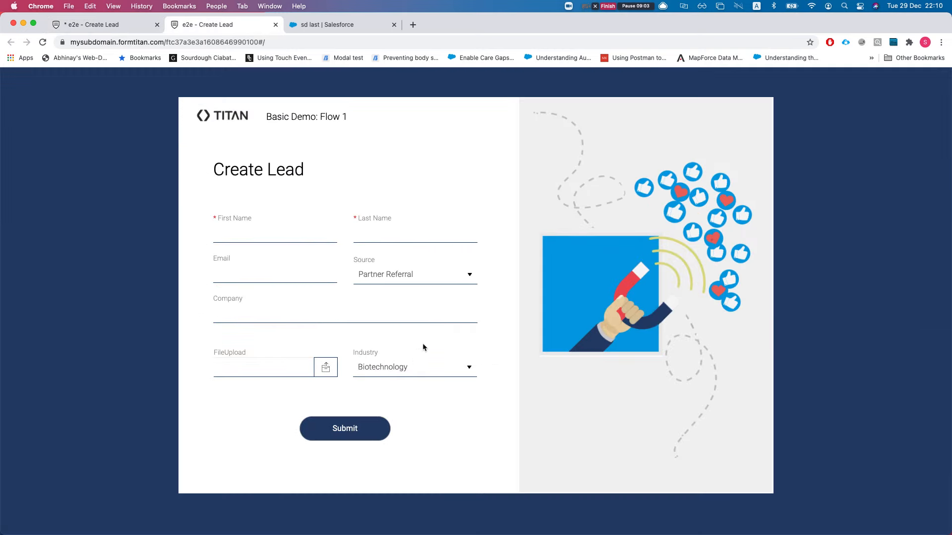
left_click(406, 369)
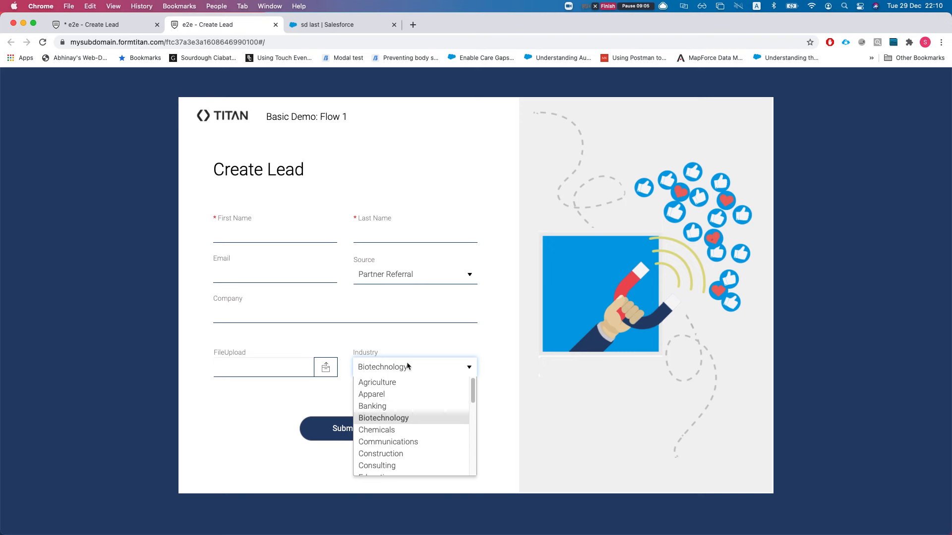
scroll(407, 382, "down", 5)
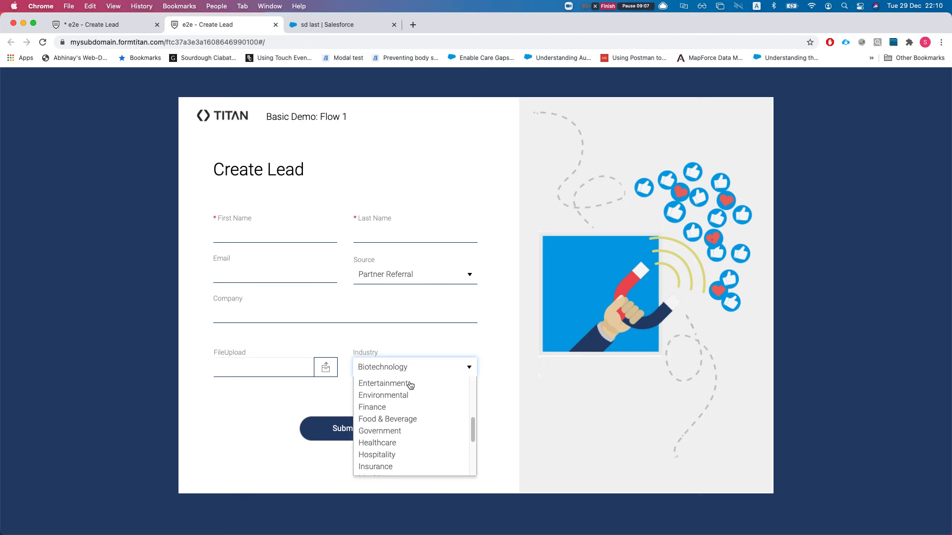
left_click(126, 29)
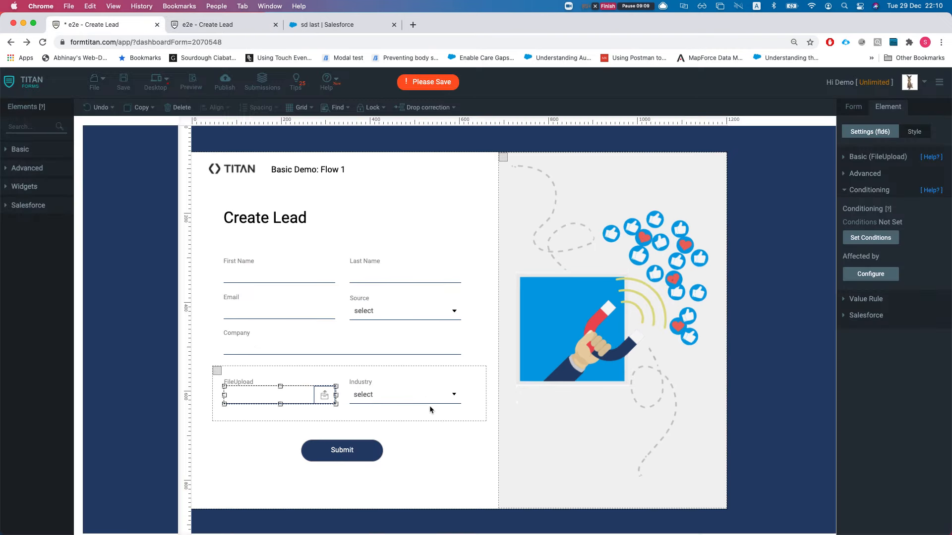
left_click(878, 275)
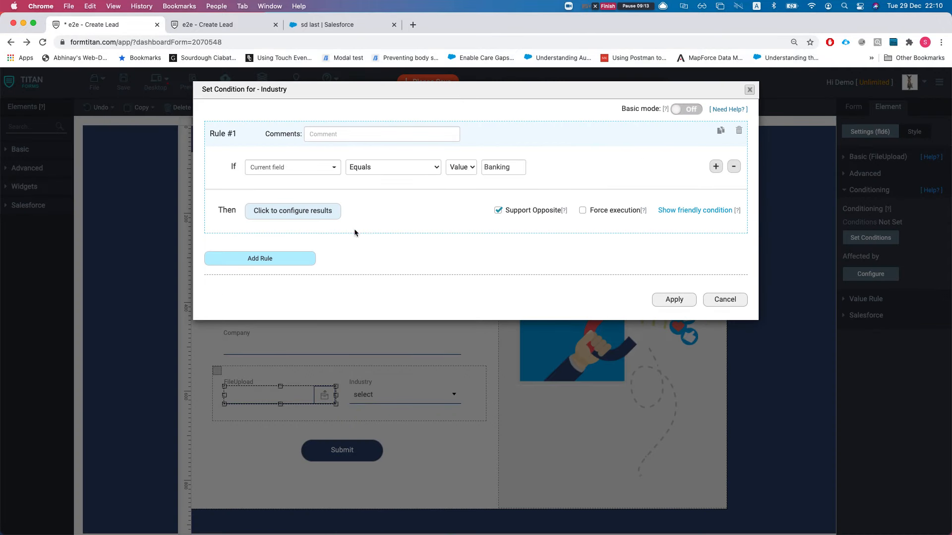
double_click(522, 172)
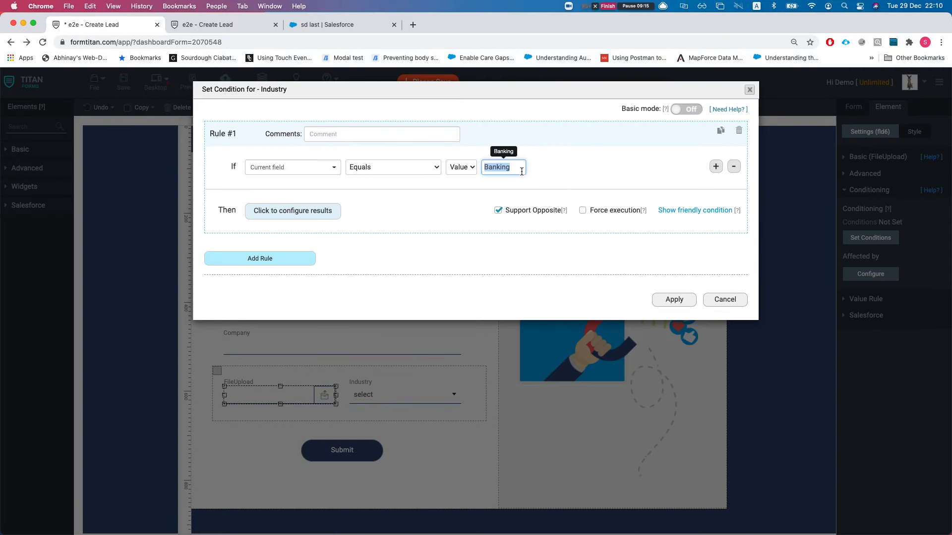
Step: On the live form, pick Banking, then Communications, and confirm a file can still be chosen
left_click(246, 25)
scroll(432, 384, "up", 4)
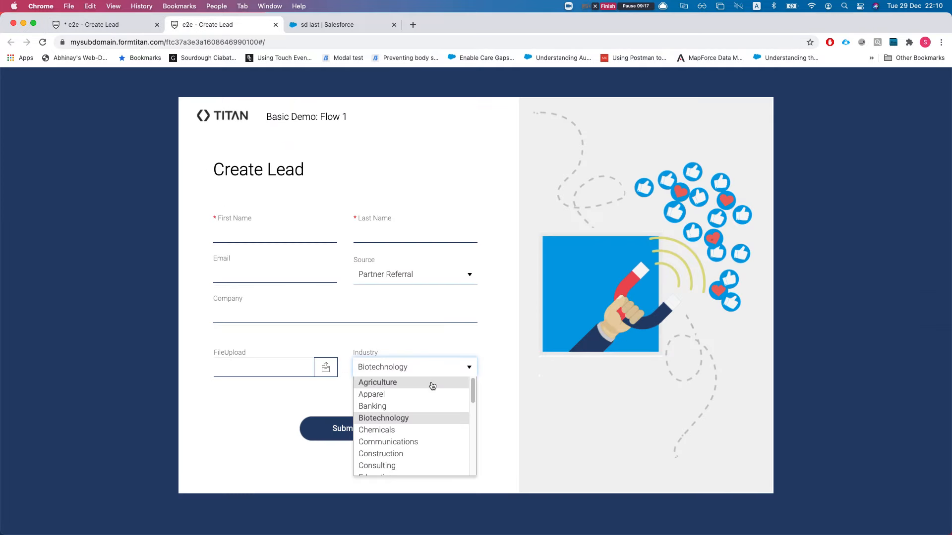
left_click(414, 406)
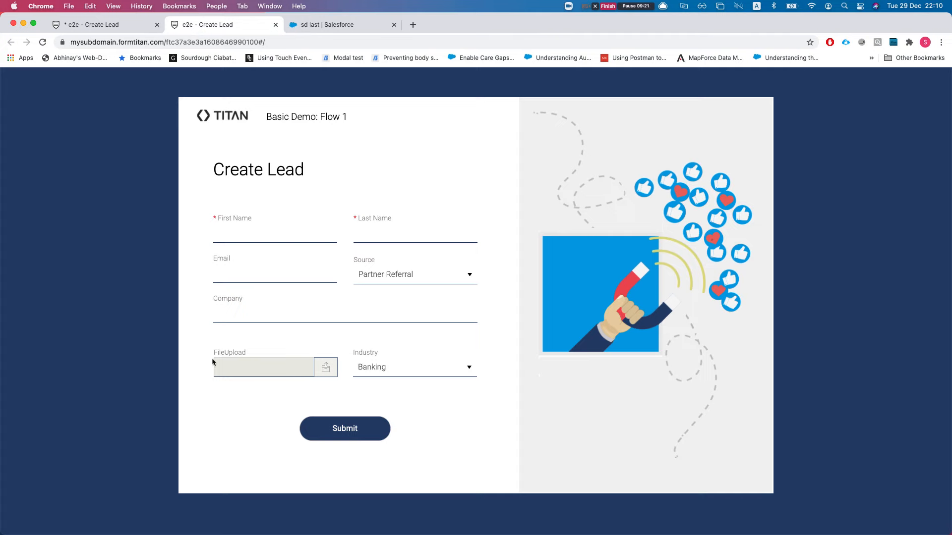
left_click(391, 370)
left_click(385, 419)
left_click(389, 371)
left_click(390, 442)
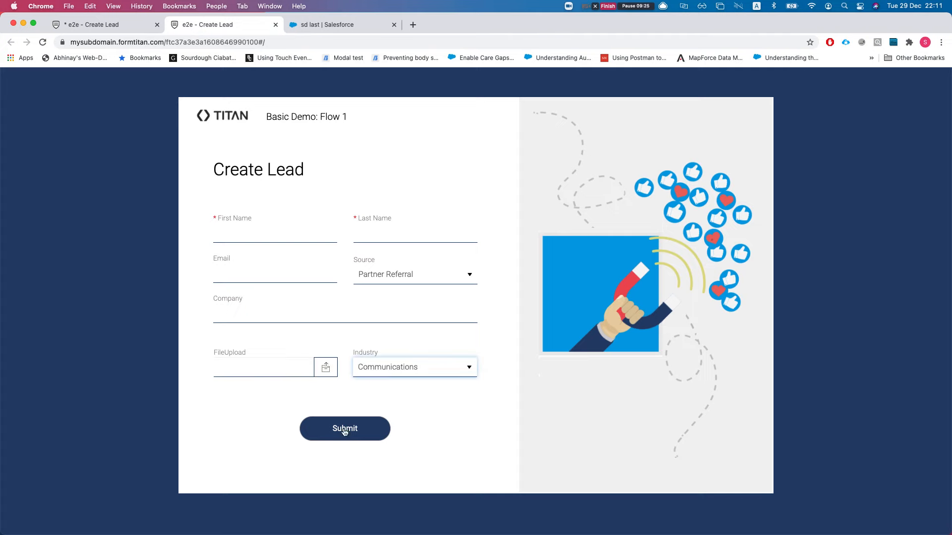
left_click(224, 374)
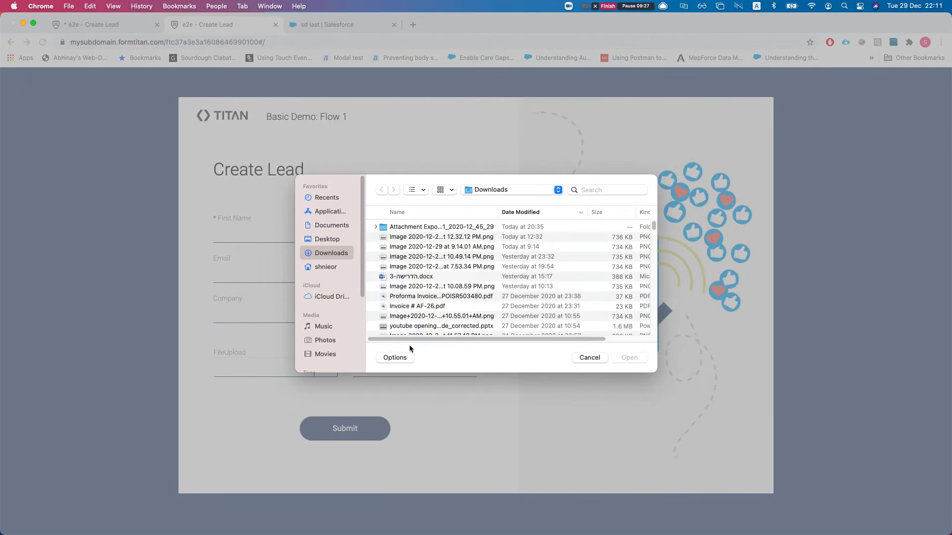
left_click(585, 358)
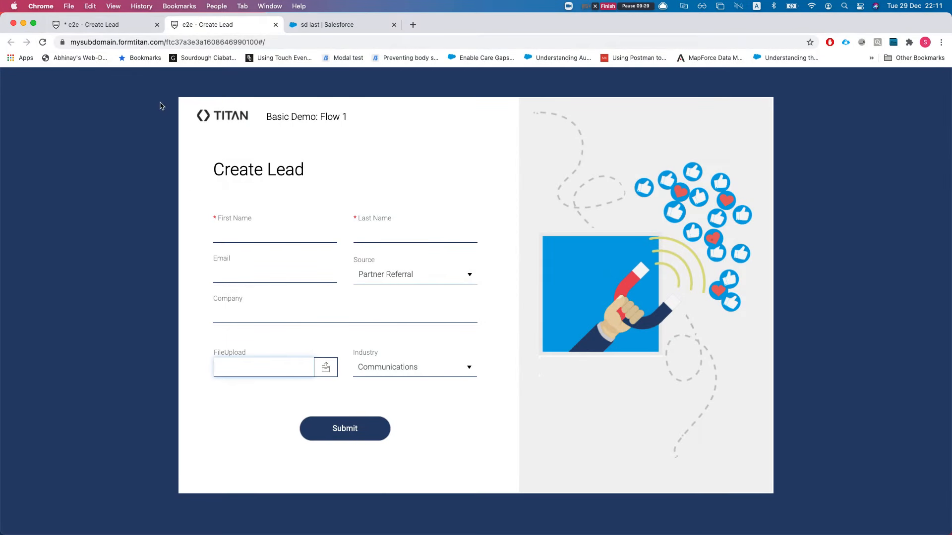
Step: Back in the editor, close the Industry rule and the conditions list without changes
left_click(84, 25)
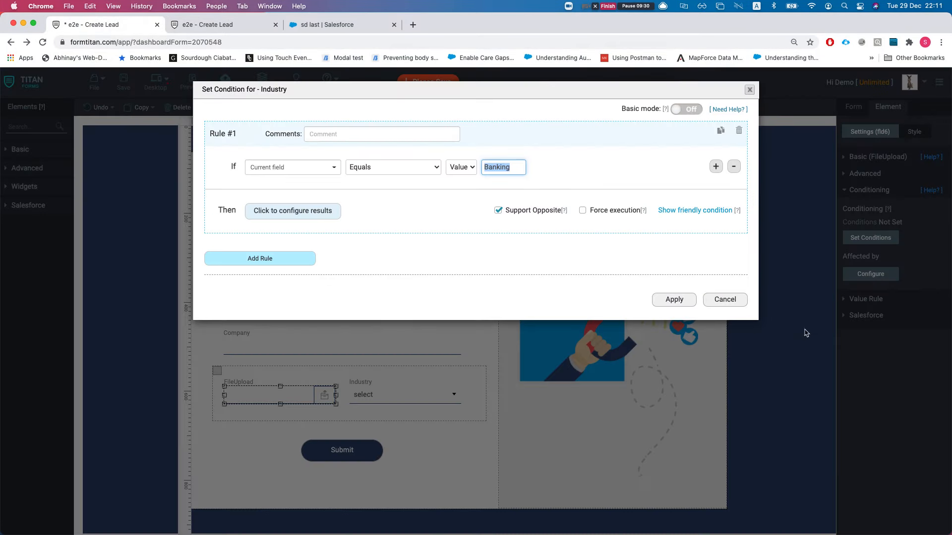
left_click(717, 301)
left_click(658, 253)
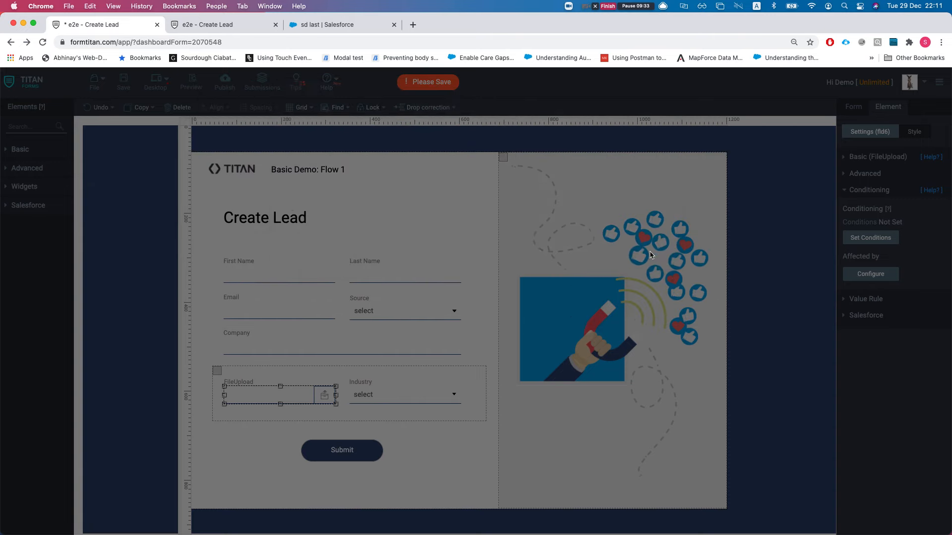
left_click(376, 389)
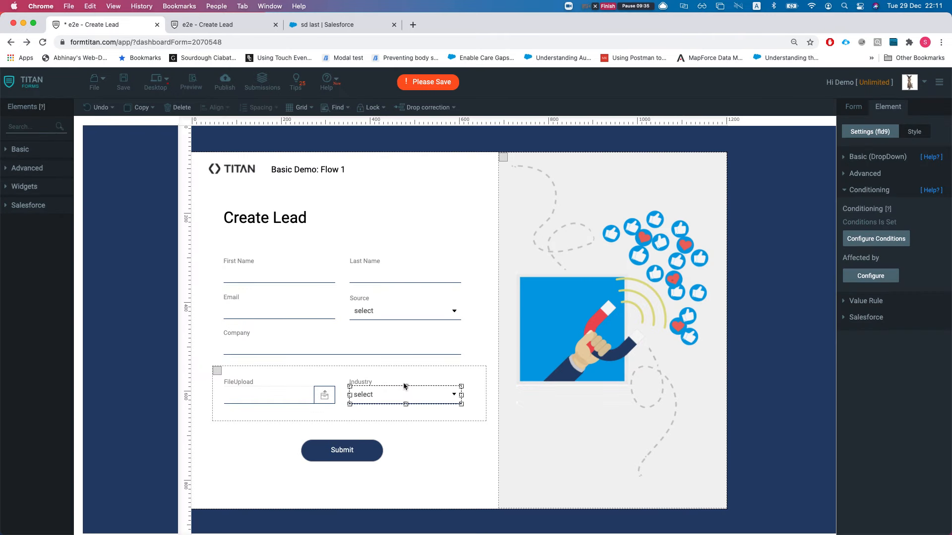
left_click(870, 276)
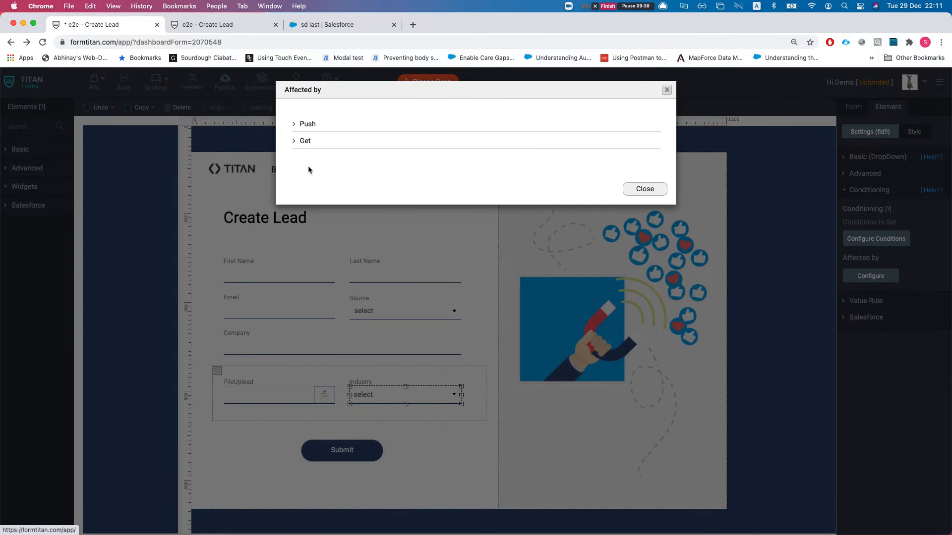
left_click(305, 125)
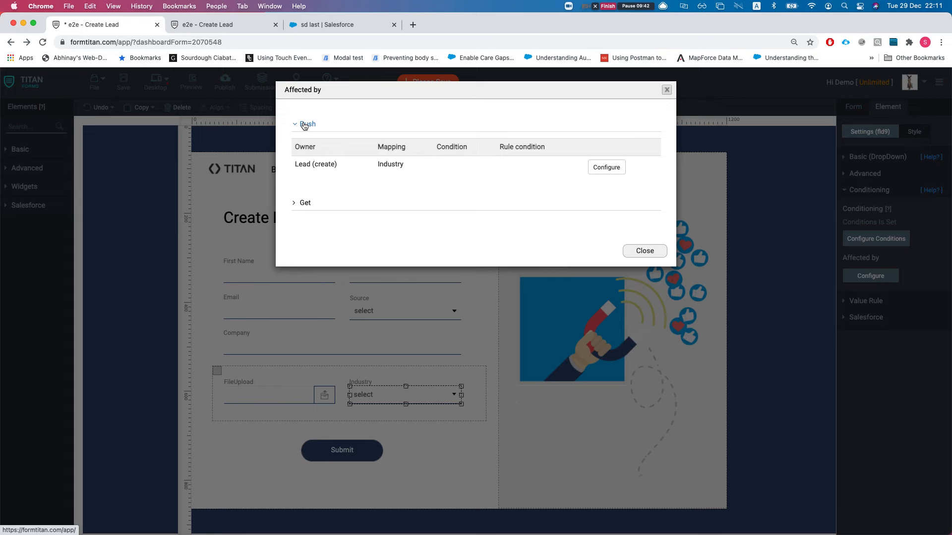
left_click(304, 203)
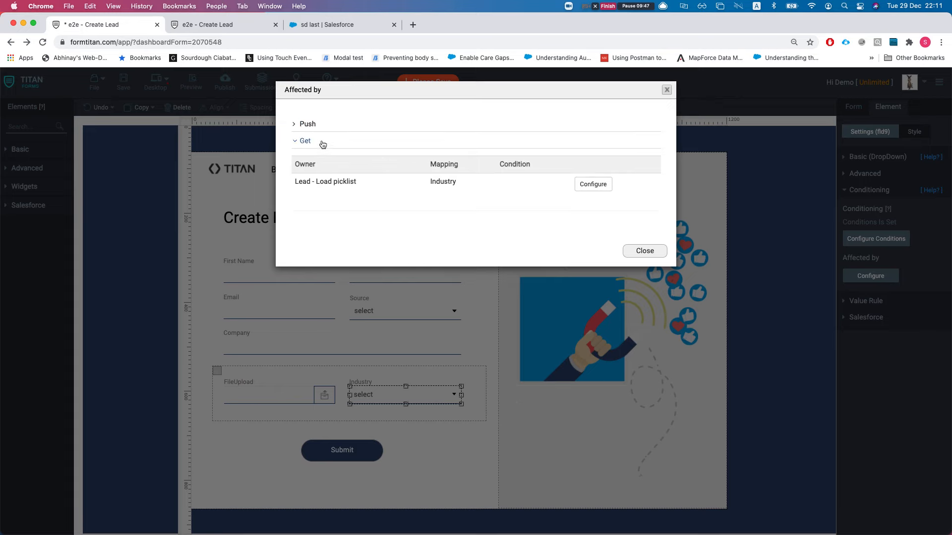
left_click(307, 124)
left_click_drag(313, 165, 407, 167)
left_click(650, 252)
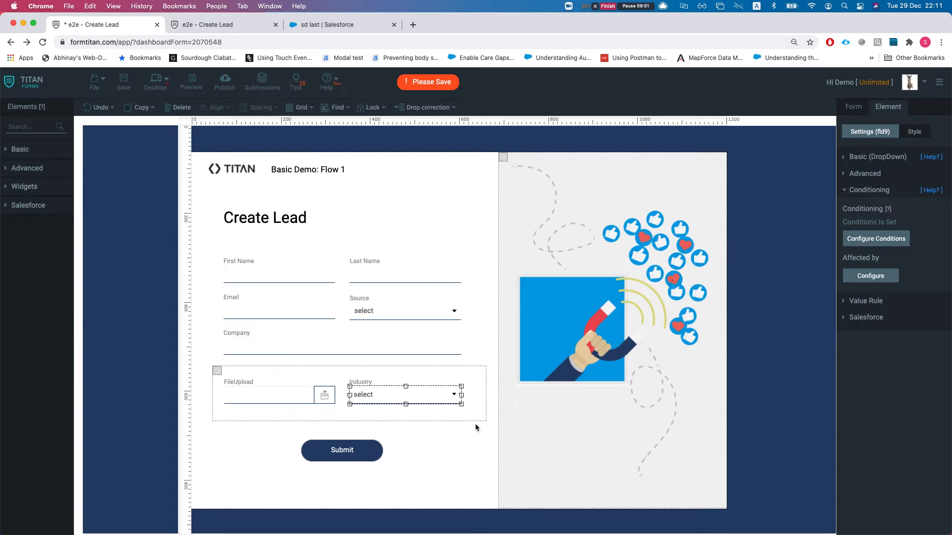
left_click(357, 460)
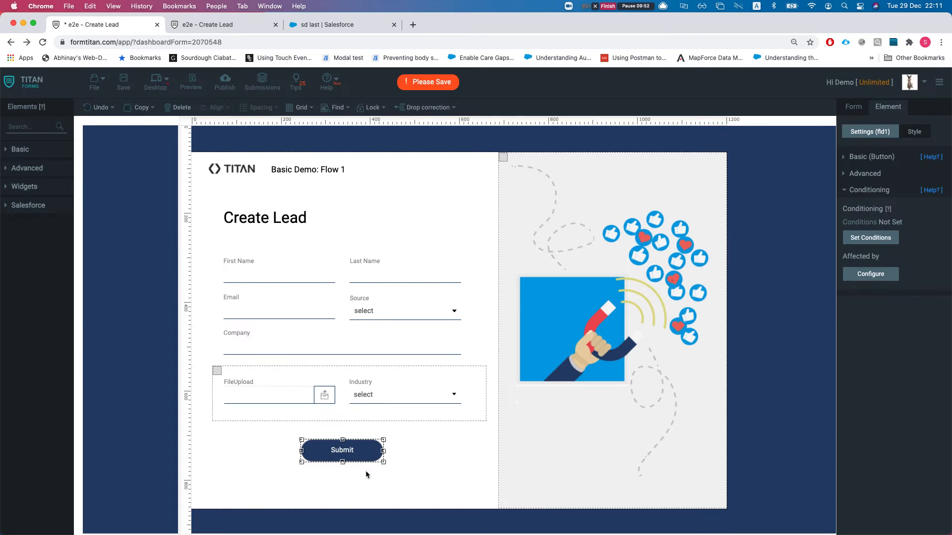
Step: Select the Submit button and confirm its Button Type stays Salesforce Action
left_click(405, 461)
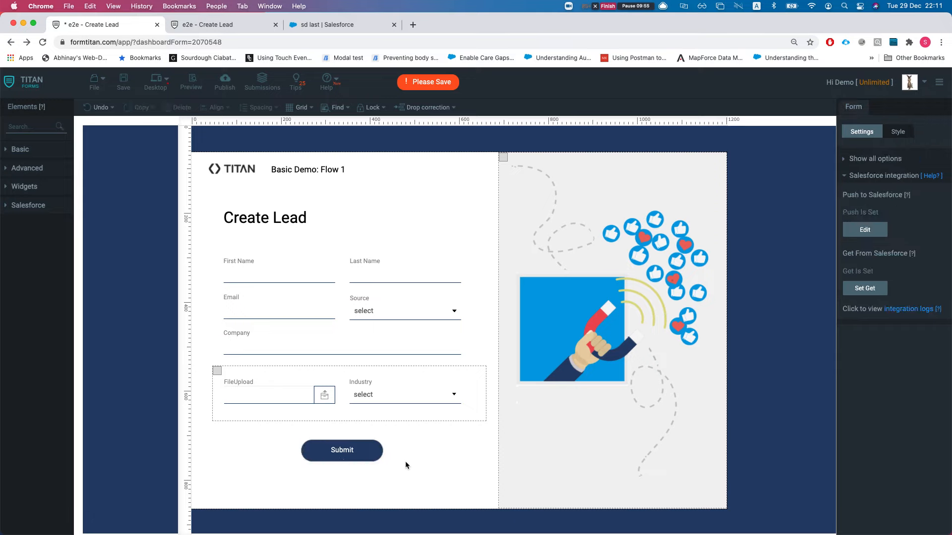
left_click(346, 457)
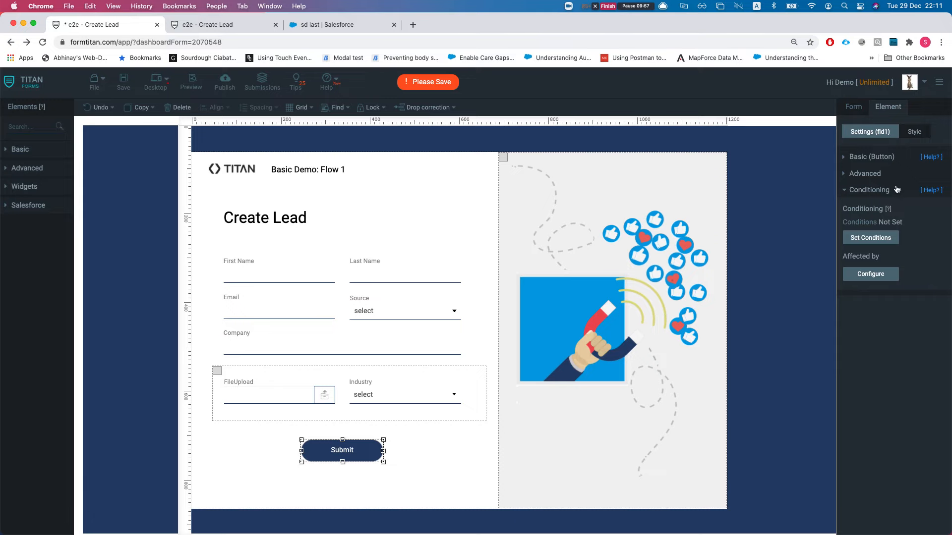
left_click(868, 156)
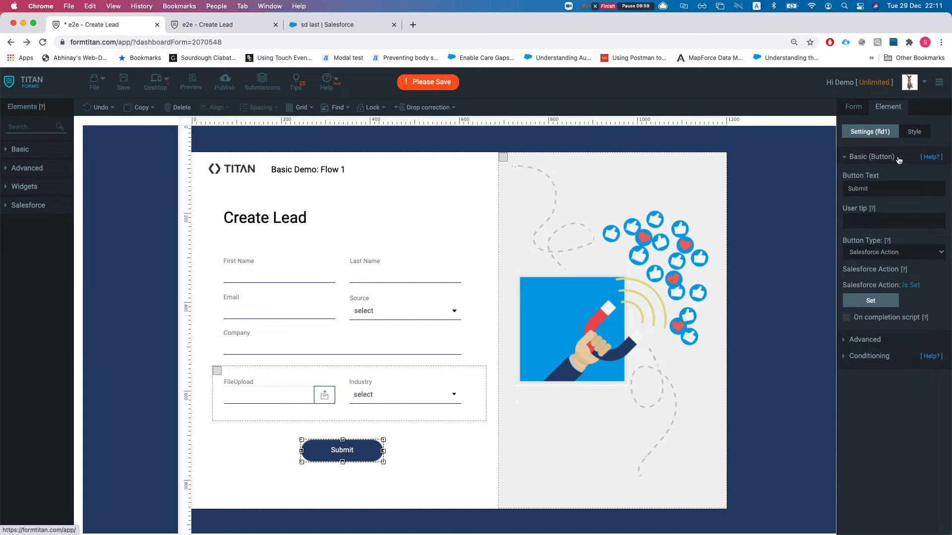
left_click_drag(851, 188, 876, 191)
left_click_drag(851, 243, 865, 247)
left_click(884, 252)
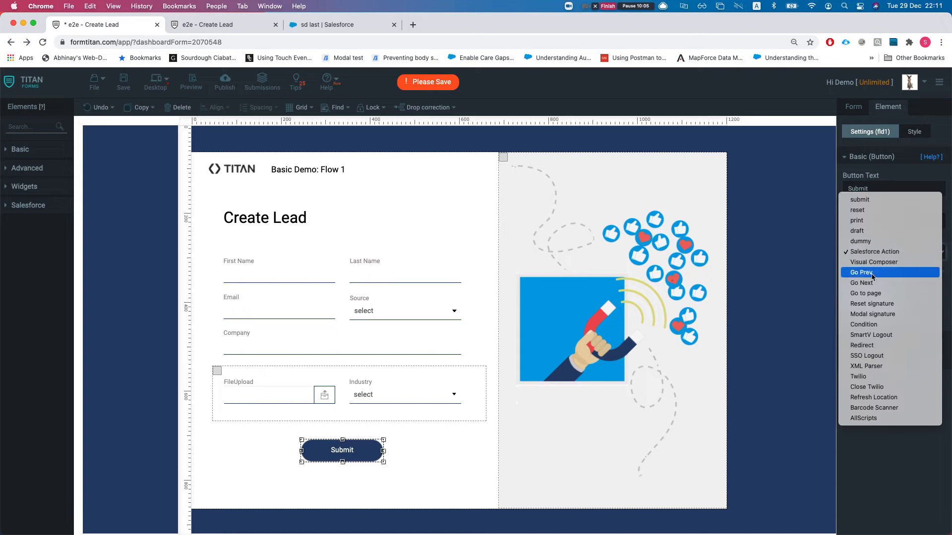
left_click(883, 253)
Step: Show the Submit button's Salesforce action, noting Lead (create) and Process mails after push
left_click(881, 303)
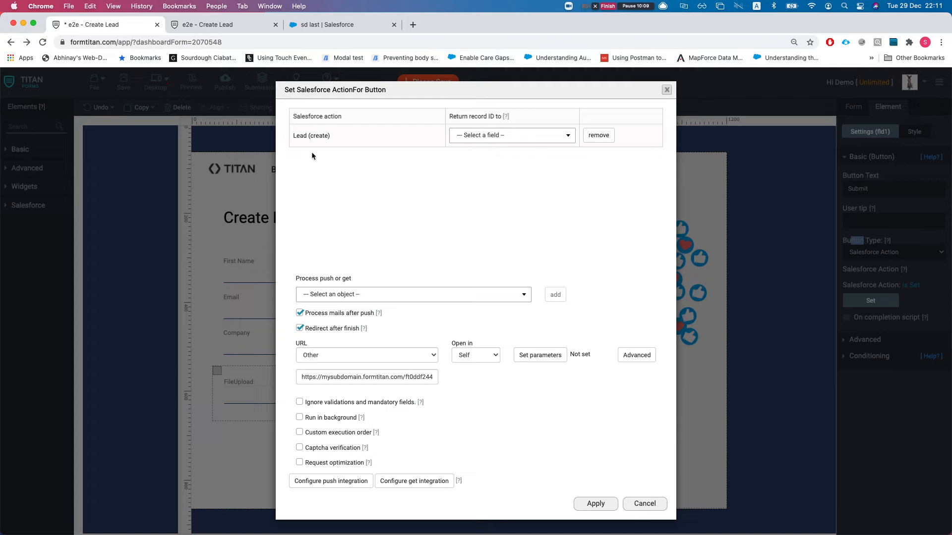
left_click_drag(296, 136, 330, 139)
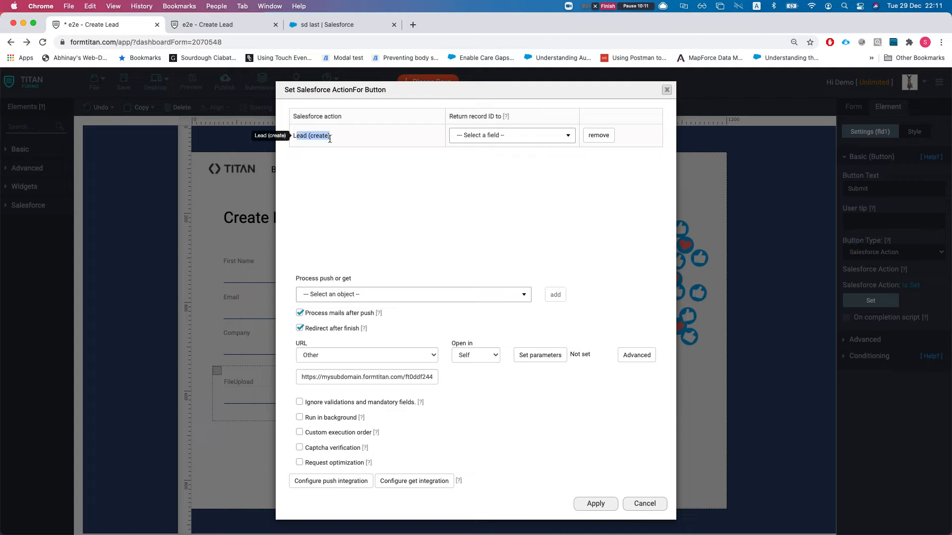
left_click(332, 142)
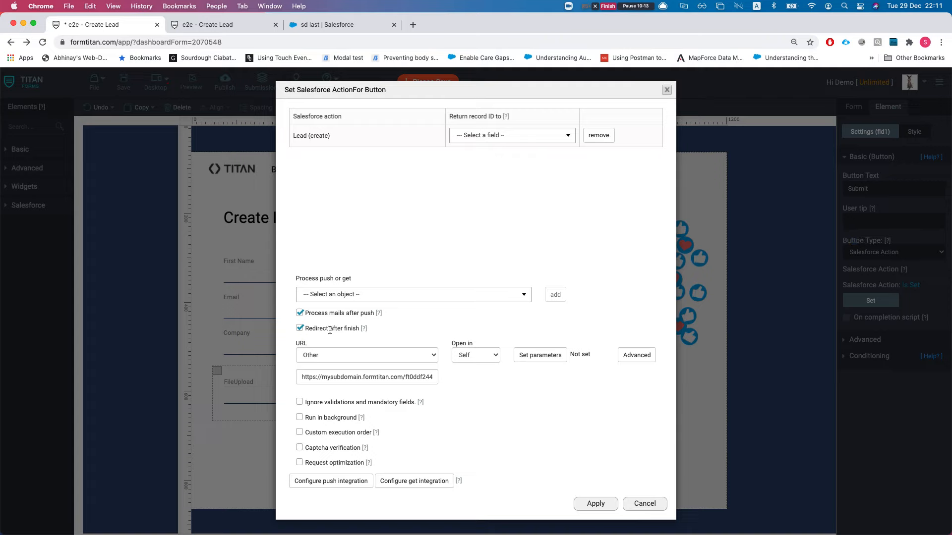
left_click_drag(325, 313, 348, 313)
left_click(378, 314)
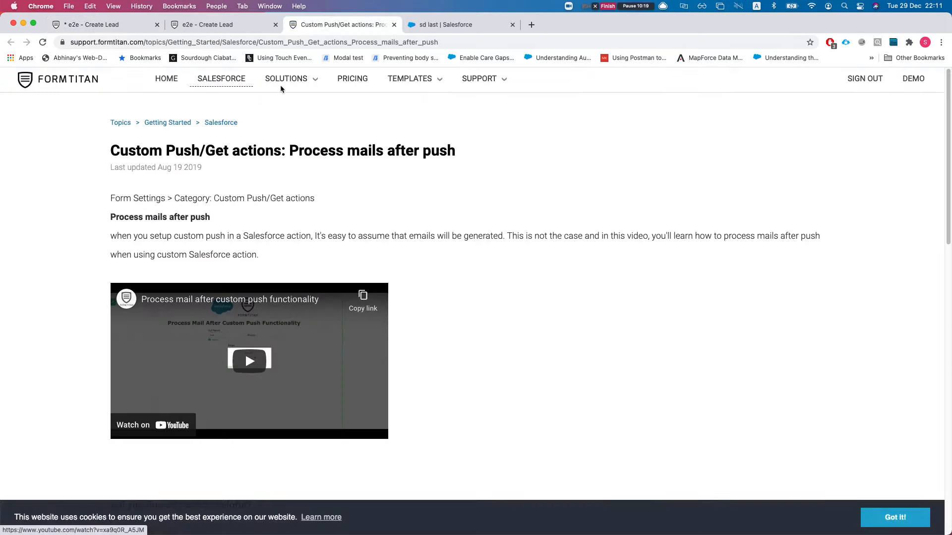
key("super+w")
left_click(148, 25)
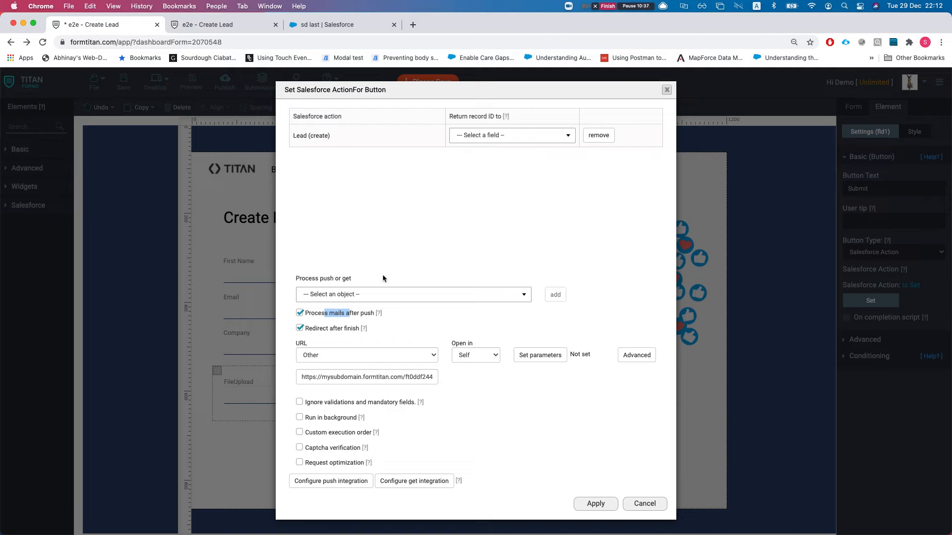
Step: Review the Lead (create) action, keeping Other as redirect URL source and leaving parameters and advanced settings unchanged
left_click_drag(296, 137, 353, 139)
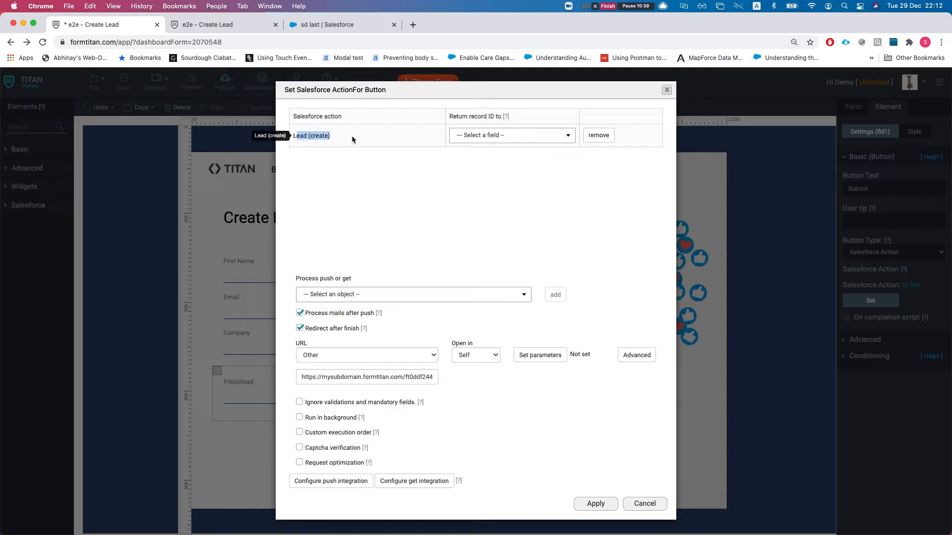
left_click(351, 210)
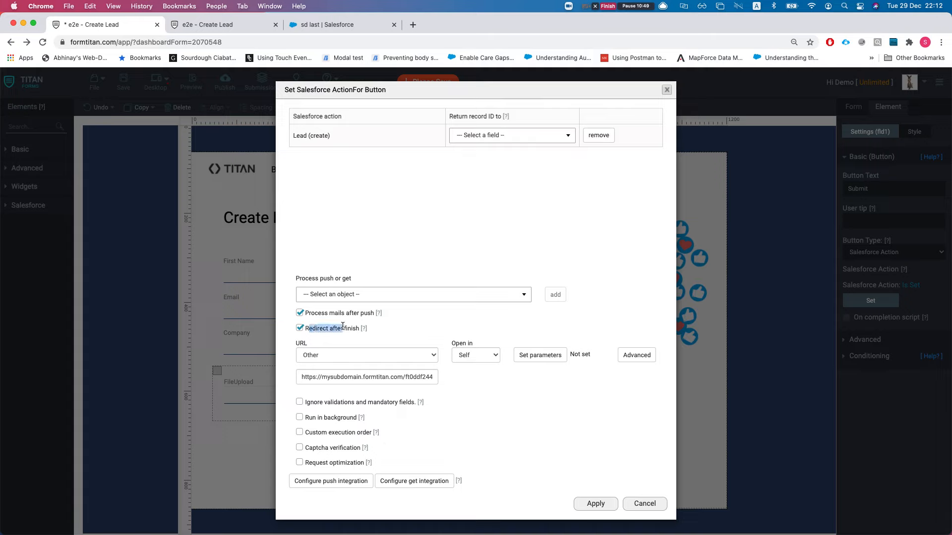
left_click(330, 356)
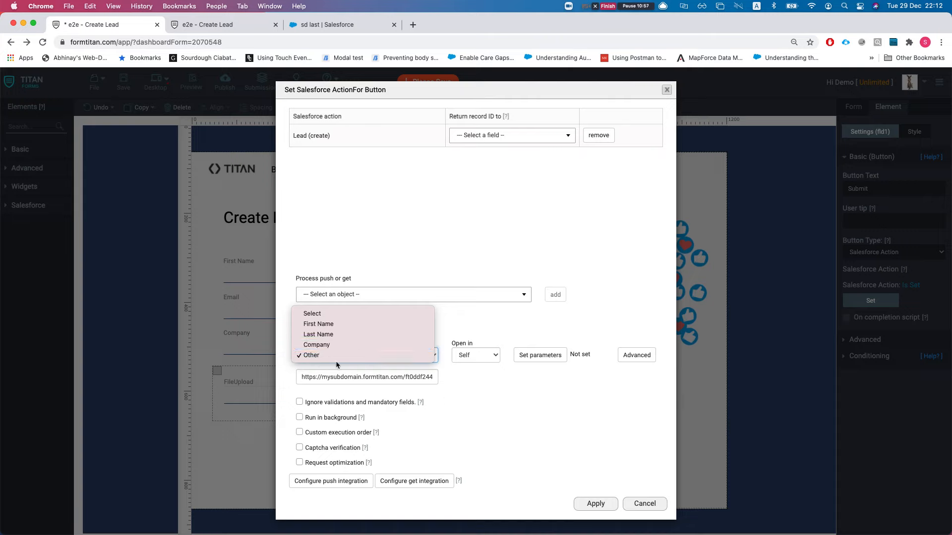
left_click(441, 401)
left_click_drag(348, 377, 433, 377)
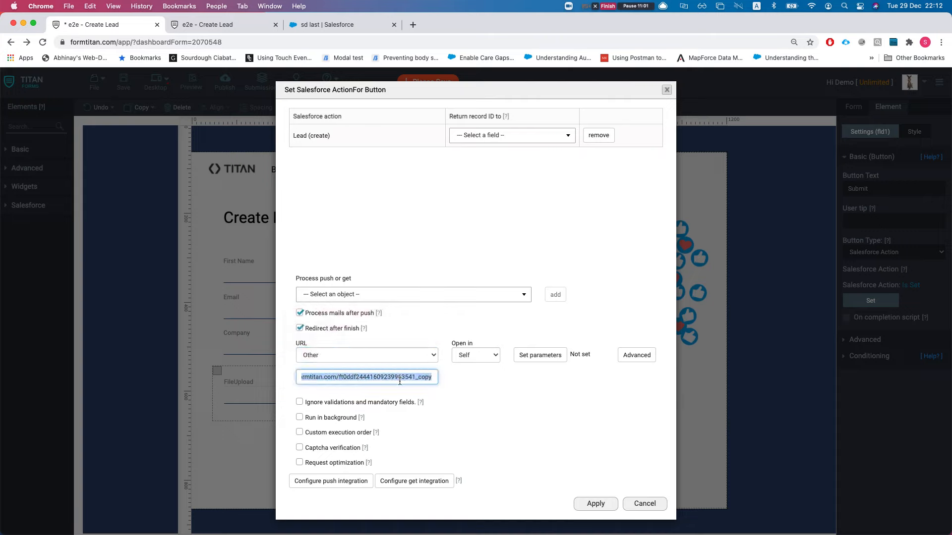
left_click(543, 360)
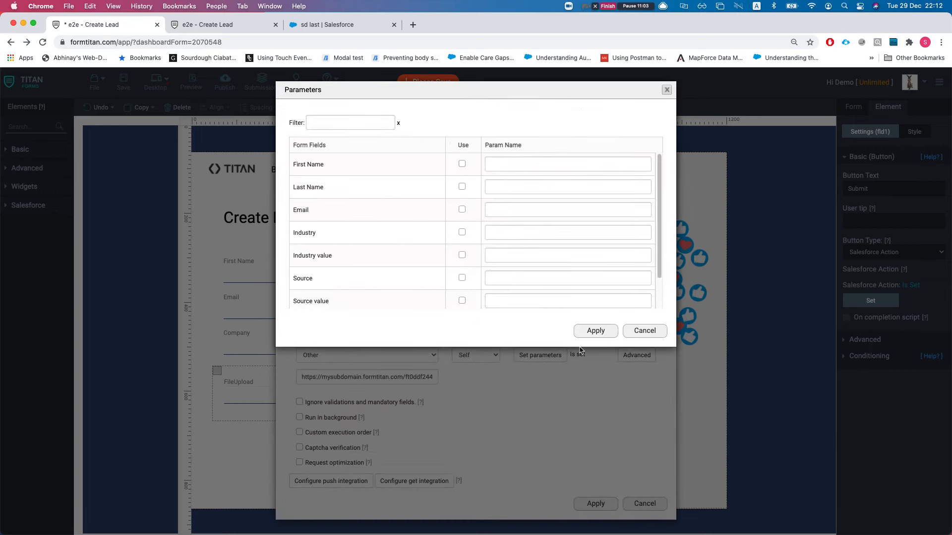
left_click(644, 330)
left_click(636, 355)
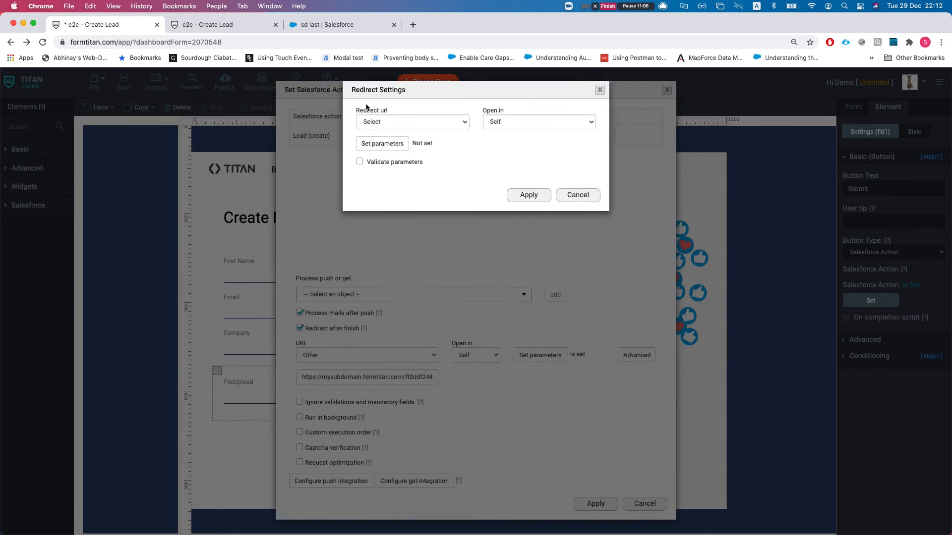
left_click(570, 195)
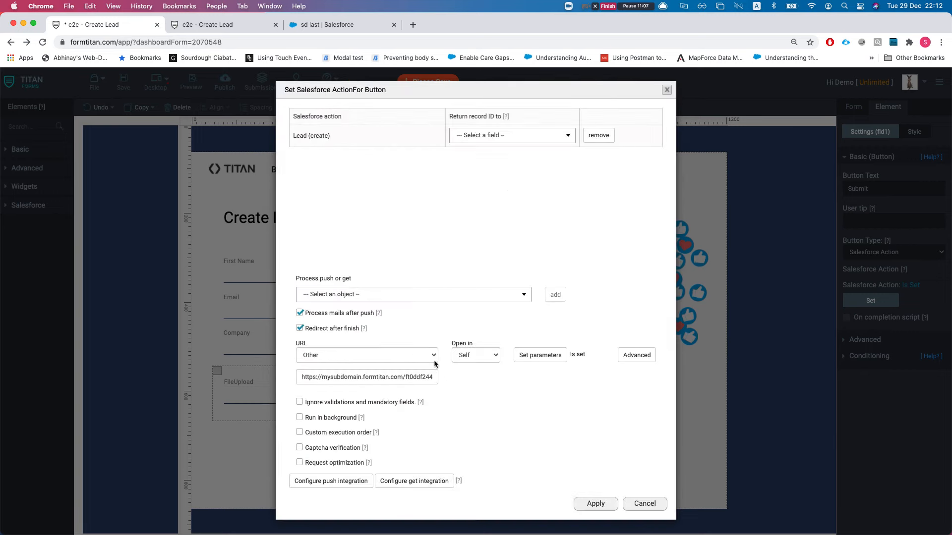
Step: Copy the redirect URL and load the thank-you page in a new browser tab
left_click_drag(320, 378, 384, 373)
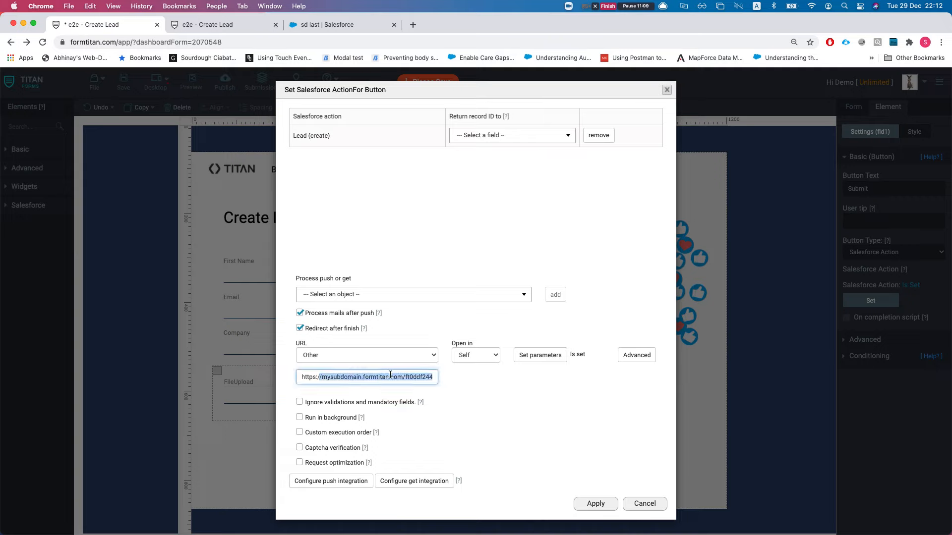
key("super+a")
left_click(418, 24)
key("super+v")
key("Return")
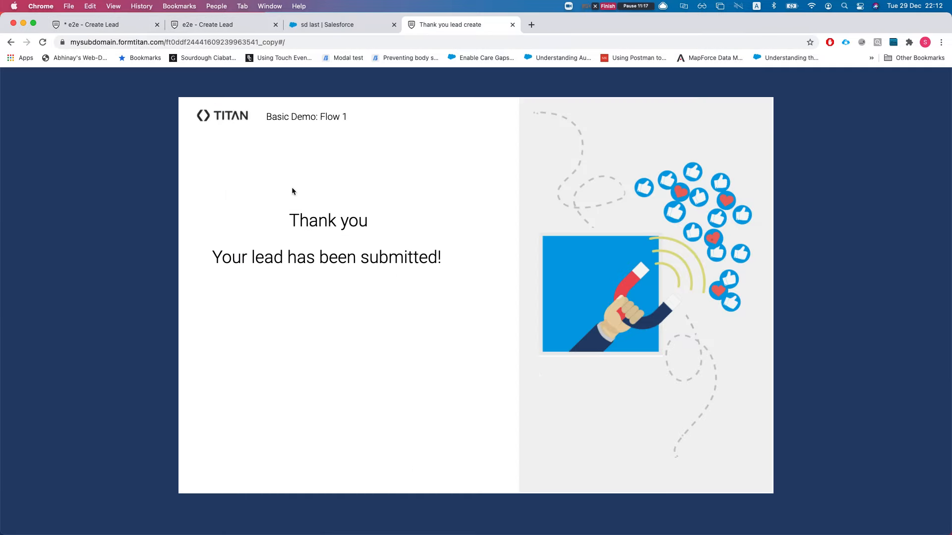
left_click(101, 25)
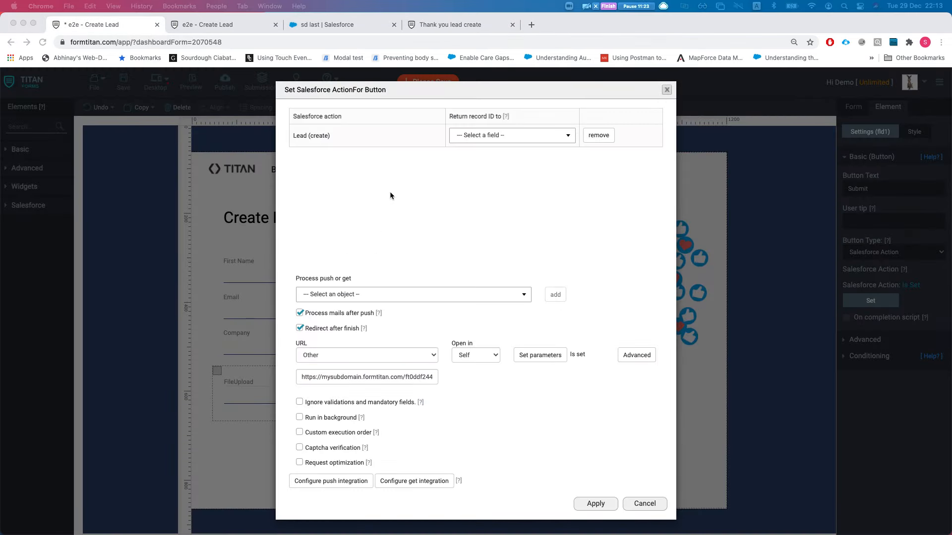
Step: Check the returned record ID field list and extra options, then apply the Salesforce action settings
left_click(489, 154)
left_click(488, 139)
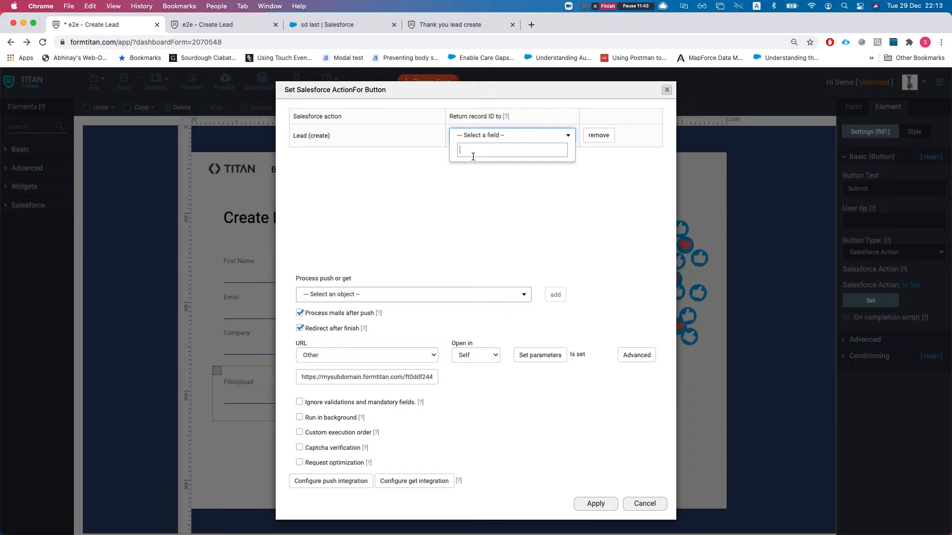
left_click(449, 195)
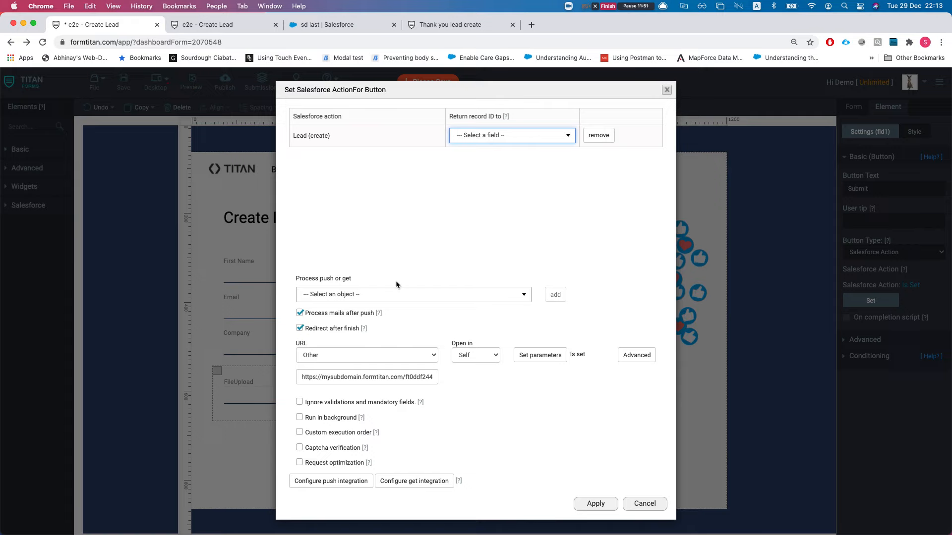
left_click_drag(315, 405, 357, 409)
left_click(330, 413)
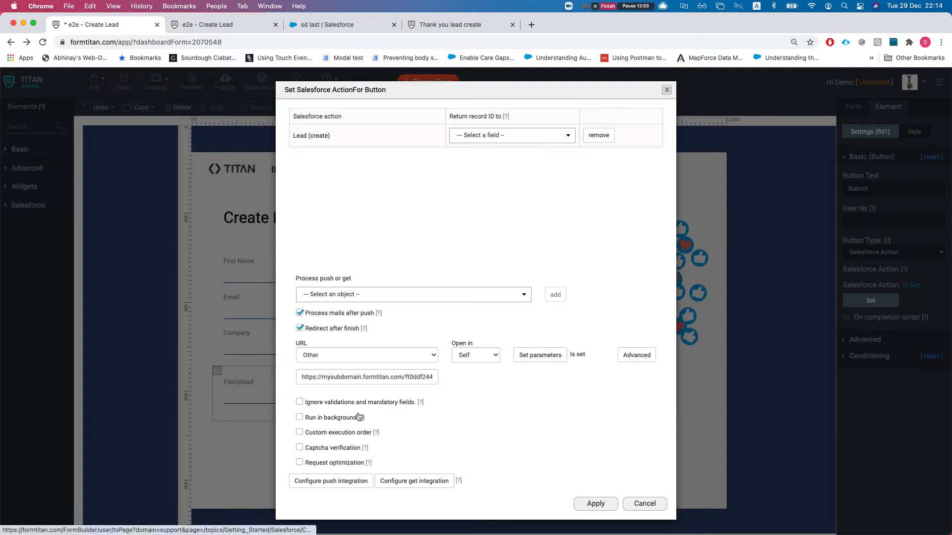
left_click(595, 510)
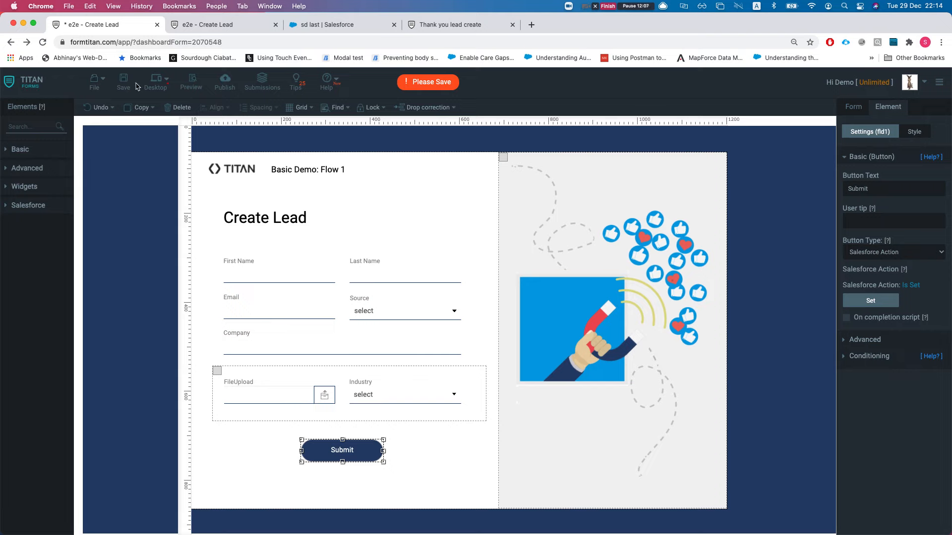
Step: Save the form and open the published form in a new tab
left_click(123, 82)
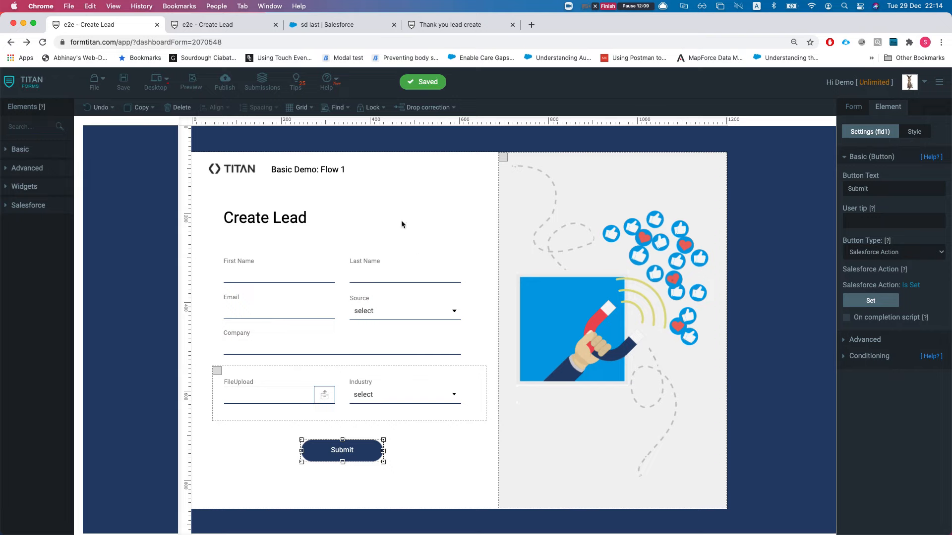
left_click(224, 81)
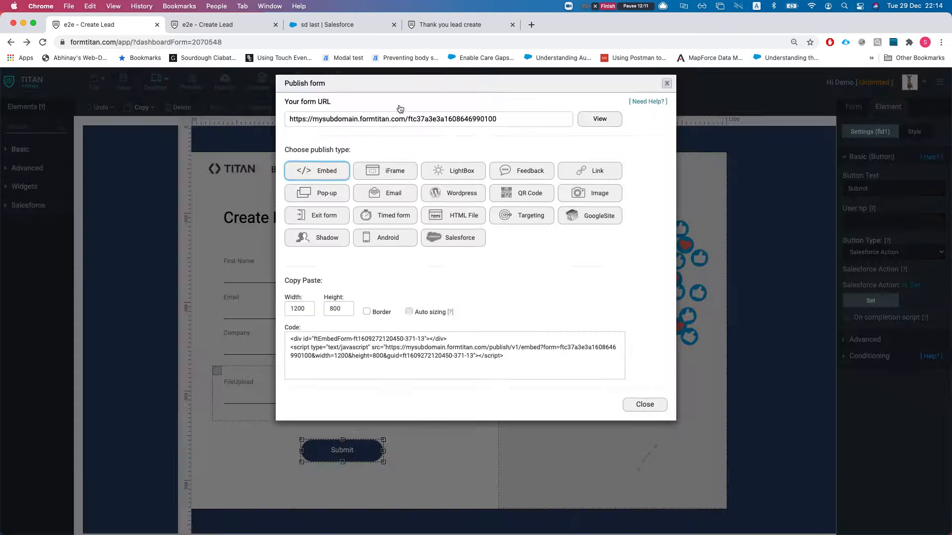
left_click(604, 129)
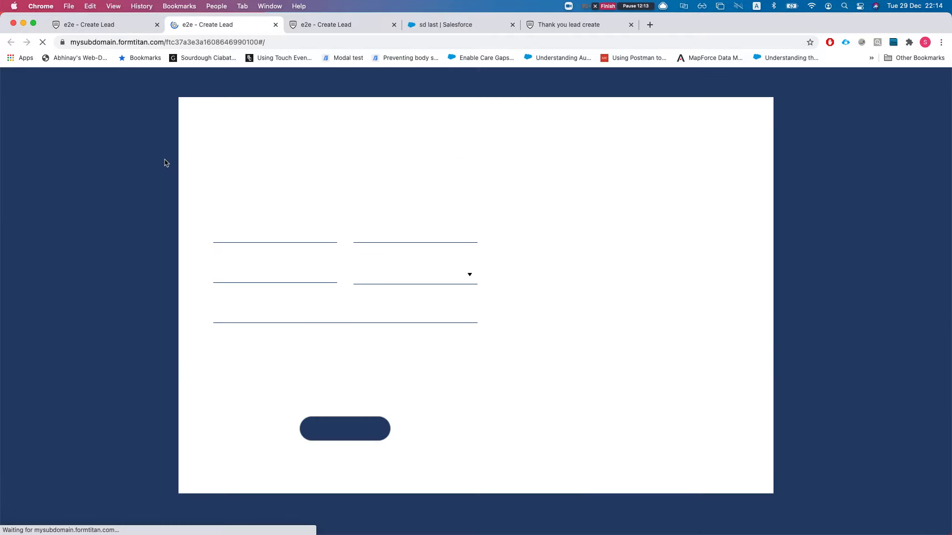
Step: Fill the live form with name 'last', invalid email 'asdasd', source Web, company 'dsfdsf', and submit
left_click(250, 242)
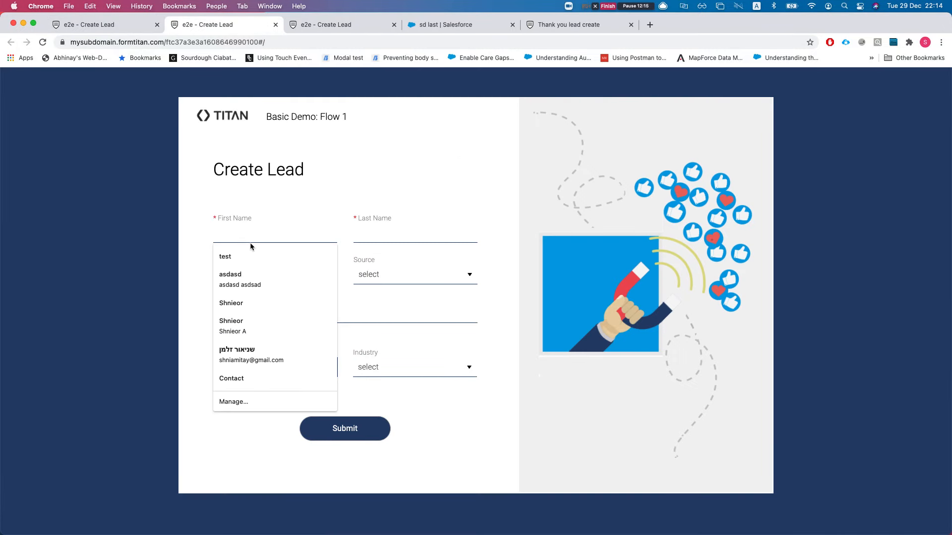
key("Escape")
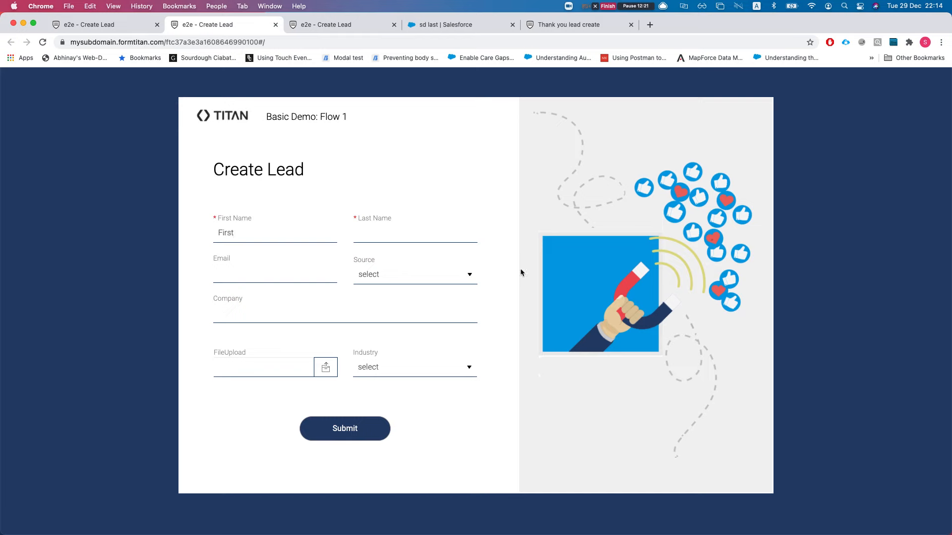
type("last")
left_click(296, 278)
type("asdasd")
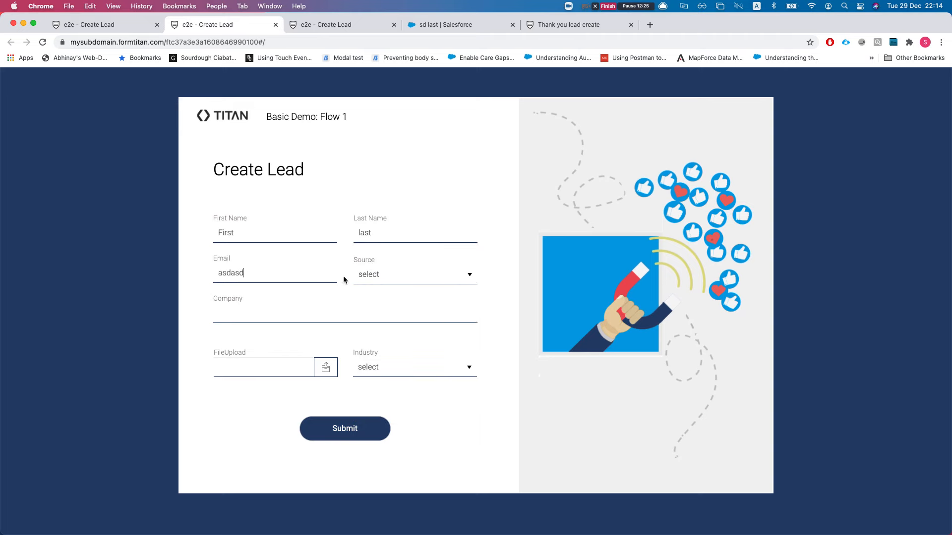
left_click(380, 277)
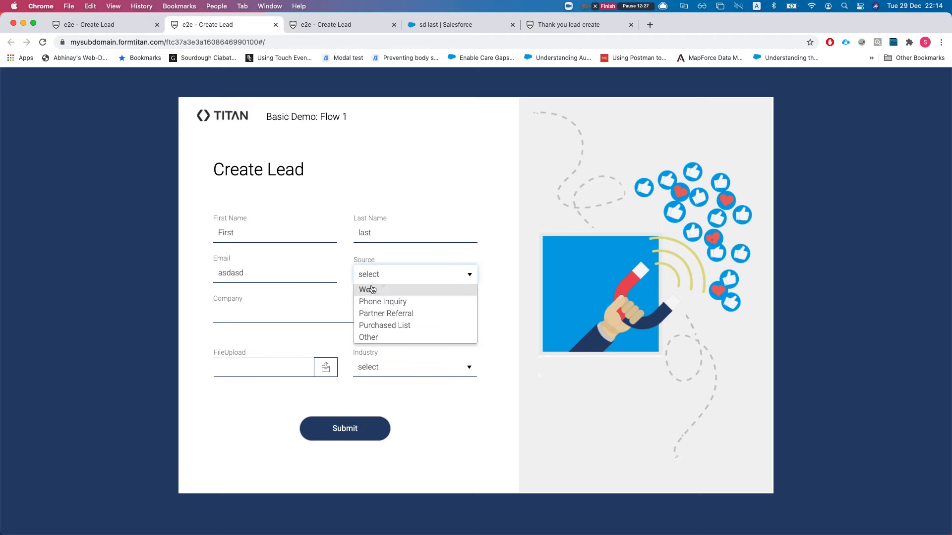
left_click(366, 290)
left_click(248, 313)
type("dsfdsf")
left_click(343, 438)
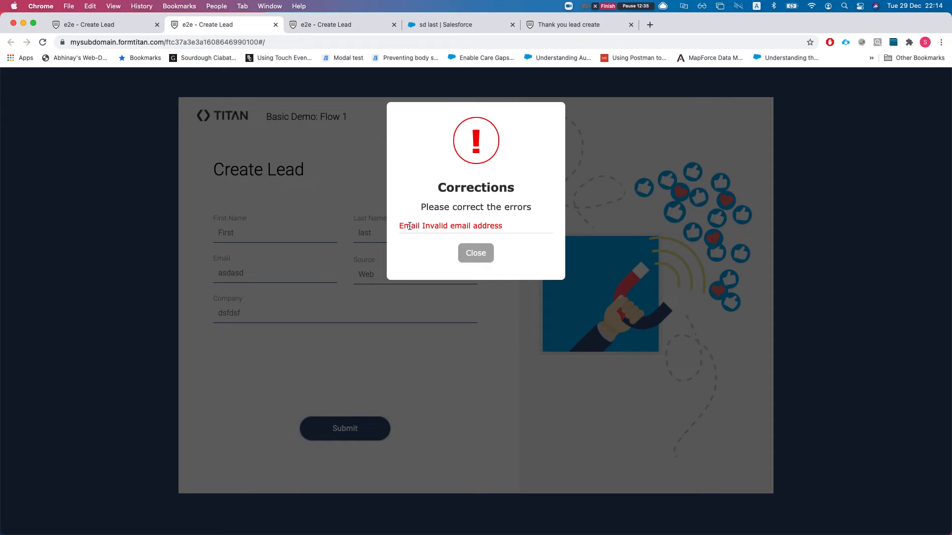
Step: Dismiss the invalid email error and go back to the form editor
left_click_drag(409, 226, 478, 222)
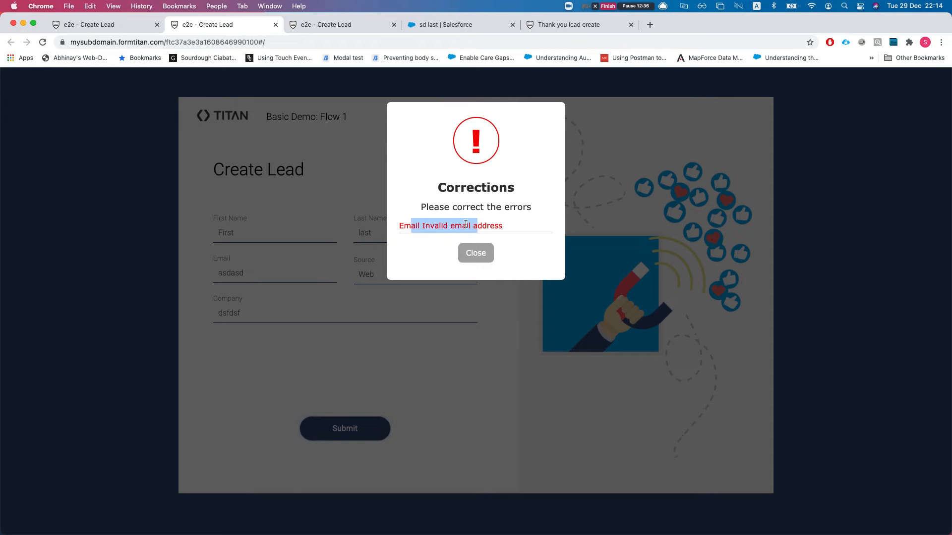
left_click(475, 251)
left_click(109, 25)
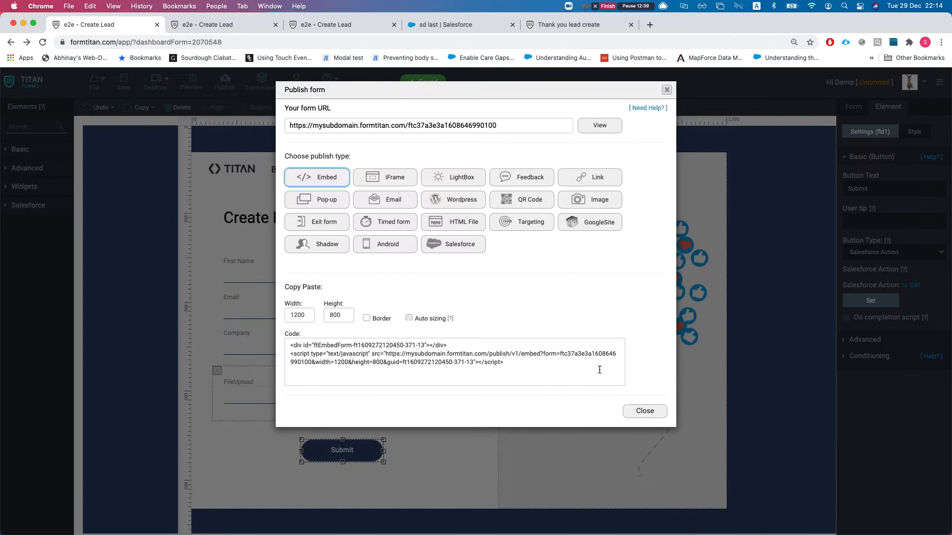
Step: Close the publish settings and select the Email field in the editor
left_click(640, 413)
left_click(287, 319)
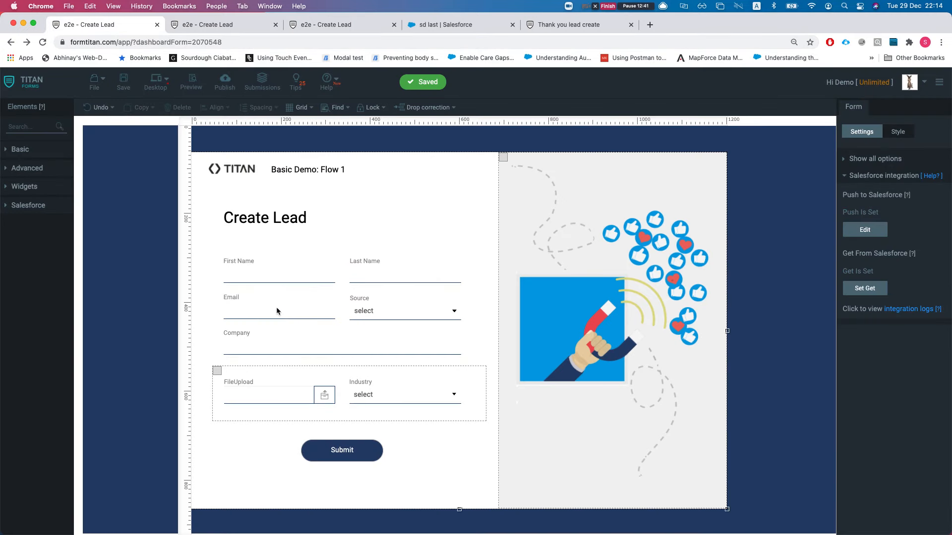
left_click(275, 308)
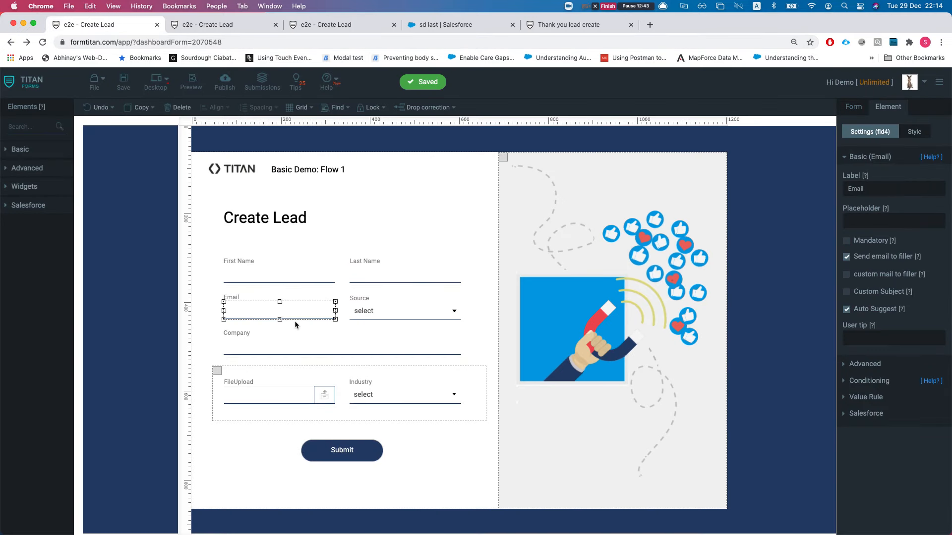
Step: On the live form, replace the email with a valid address and set source to Phone Inquiry
left_click(215, 28)
double_click(245, 272)
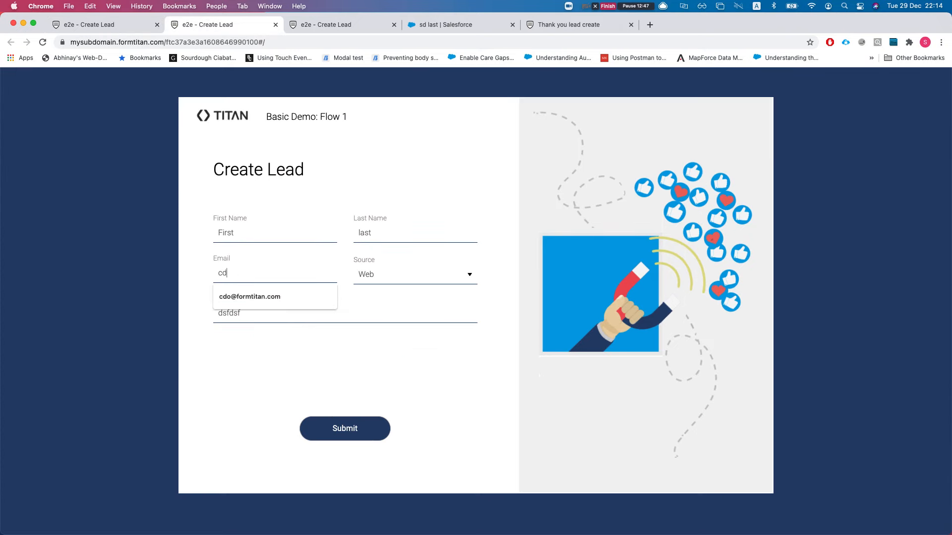
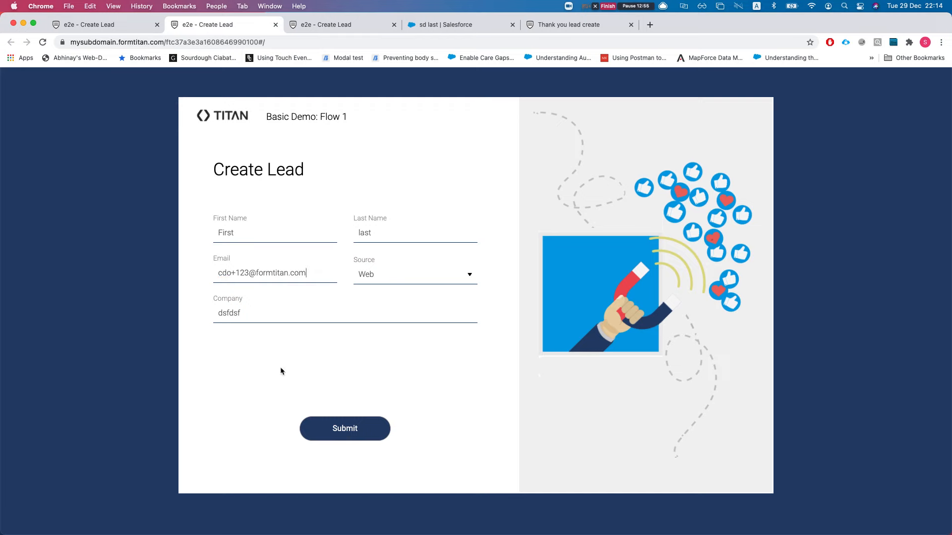
left_click(391, 282)
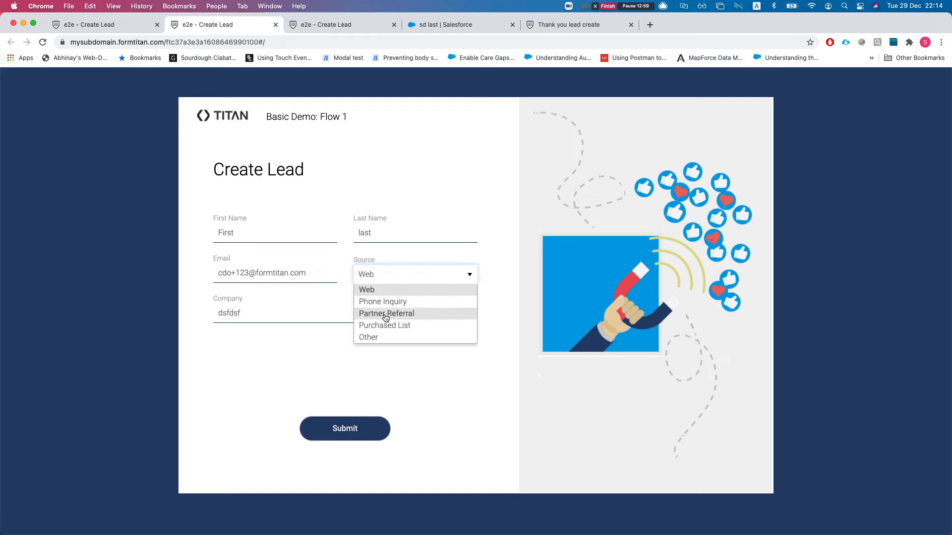
left_click(383, 302)
Step: Attach unnamed.png from Downloads, set industry to Apparel, submit, and return to the editor
left_click(325, 368)
type("d")
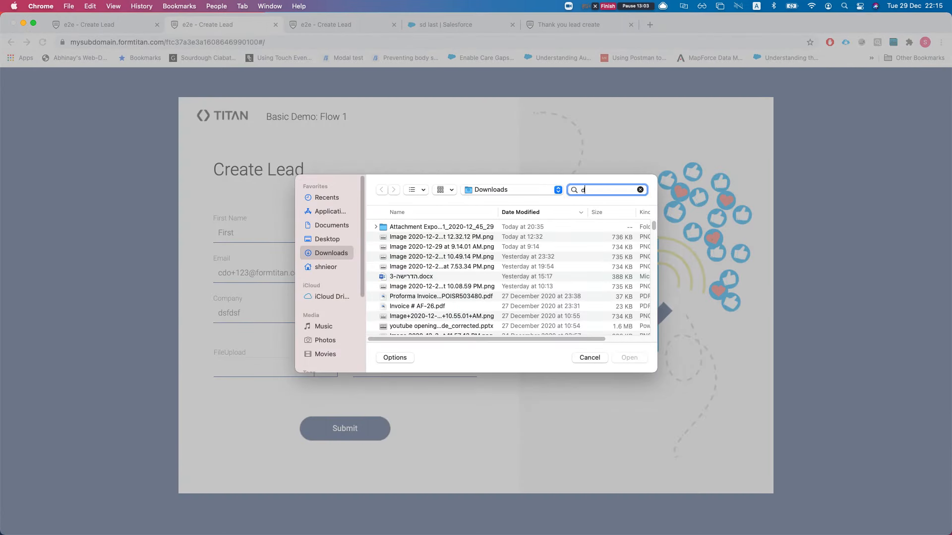
type("onkey")
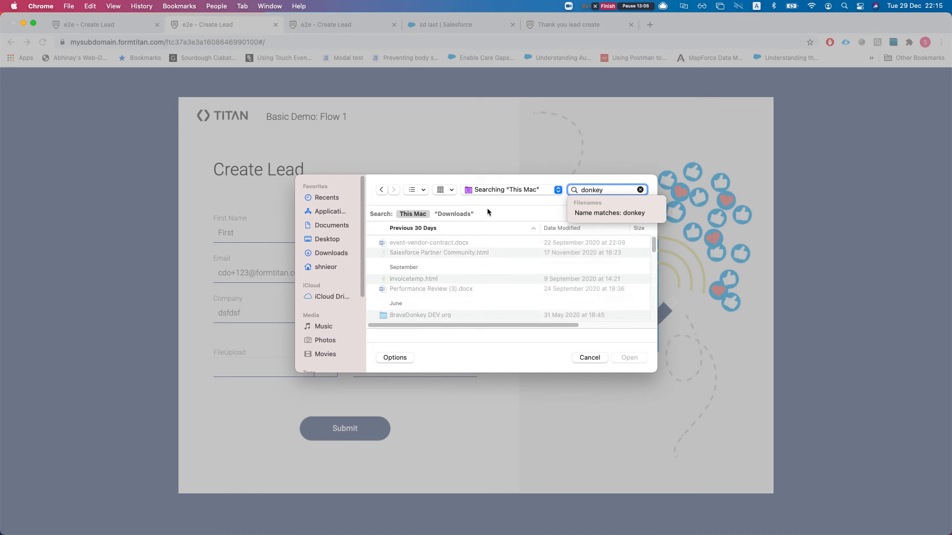
left_click(453, 214)
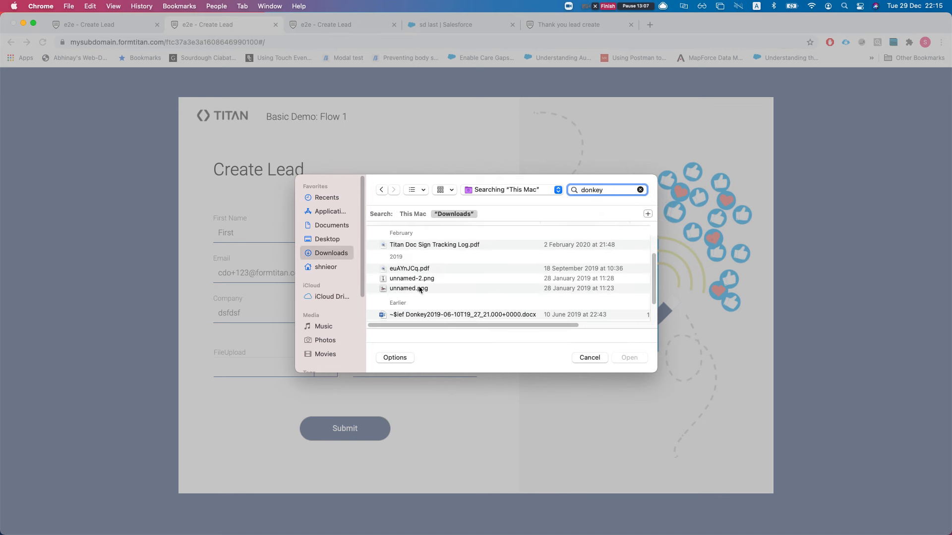
double_click(419, 289)
left_click(410, 368)
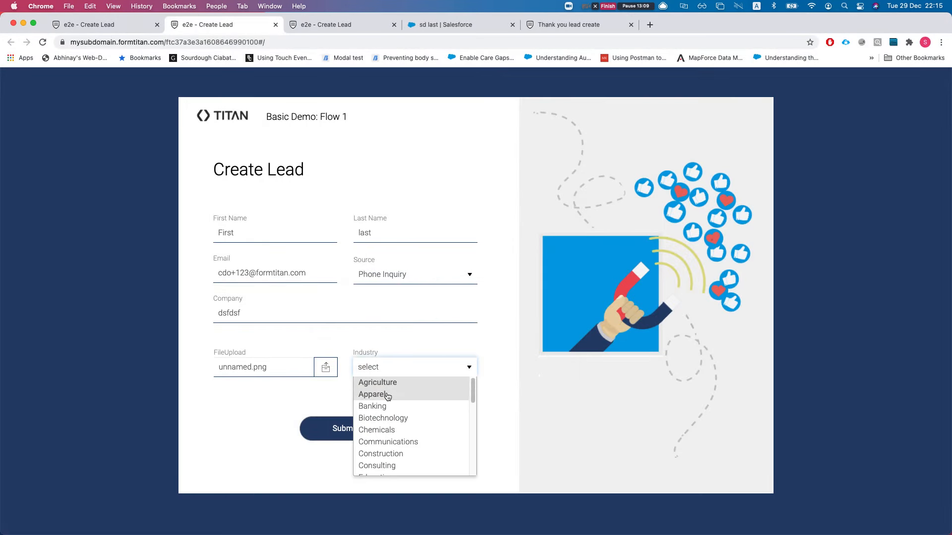
left_click(387, 396)
left_click(337, 430)
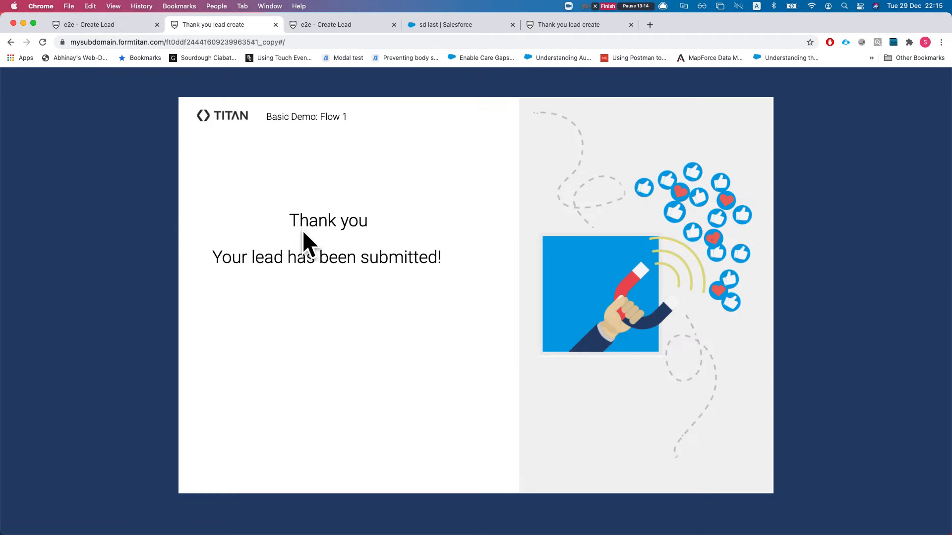
left_click(114, 24)
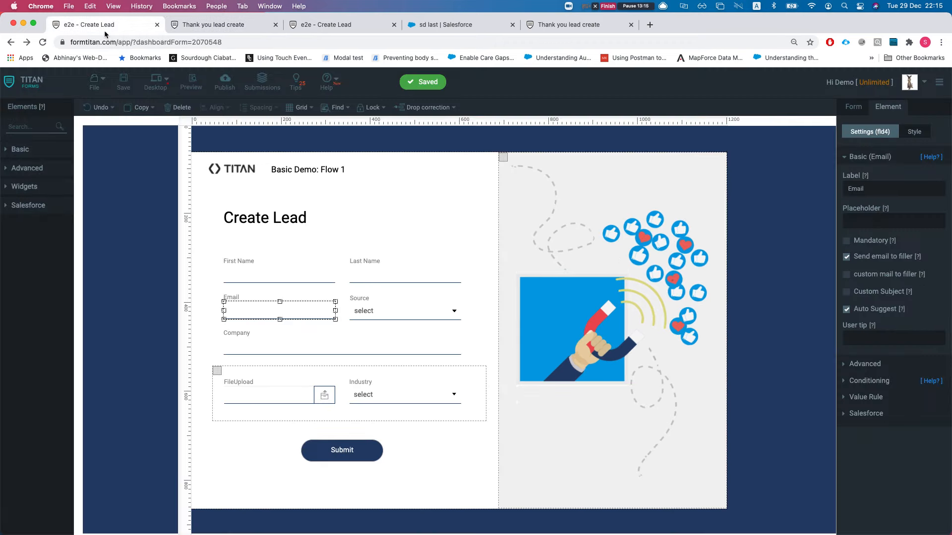
Step: Open the Salesforce integration logs and follow the newest Lead Record ID to its Salesforce record
left_click(853, 108)
left_click(902, 313)
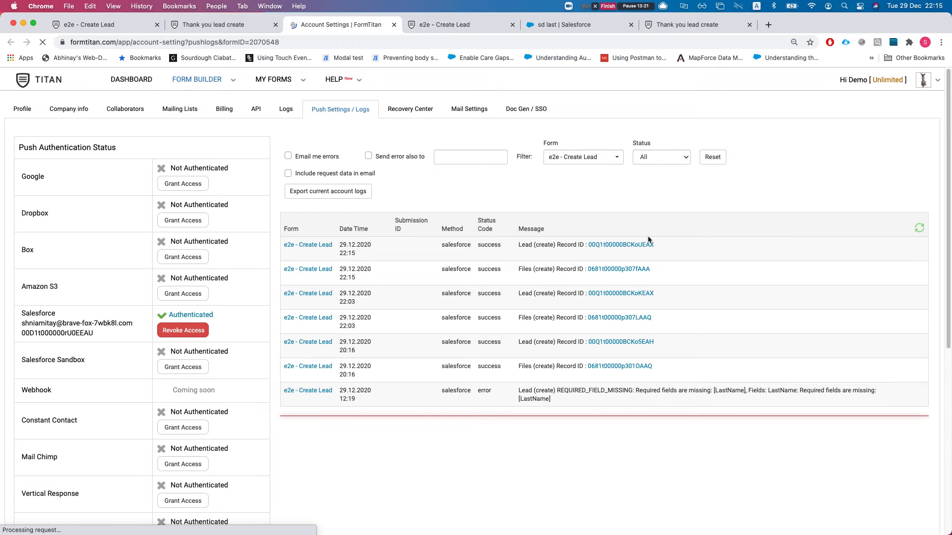
left_click(614, 246, "super")
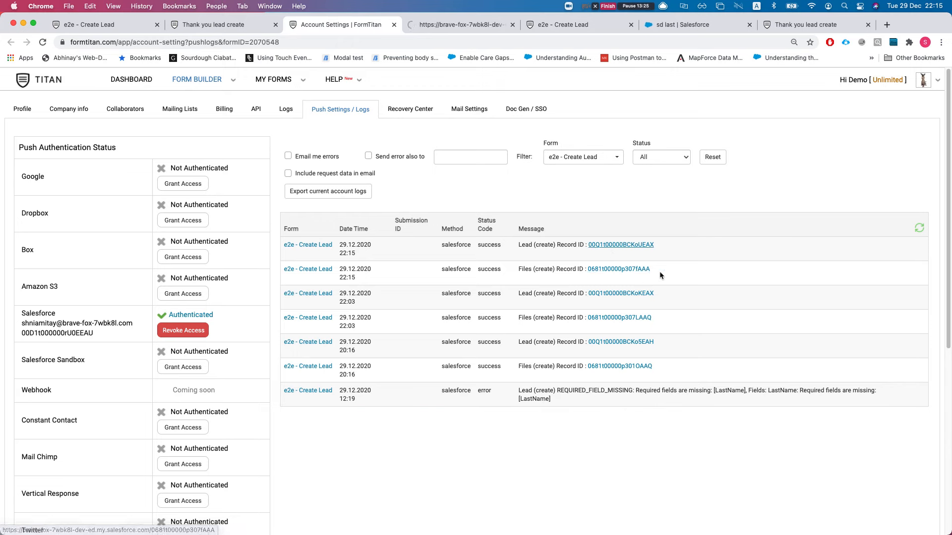
left_click(429, 26)
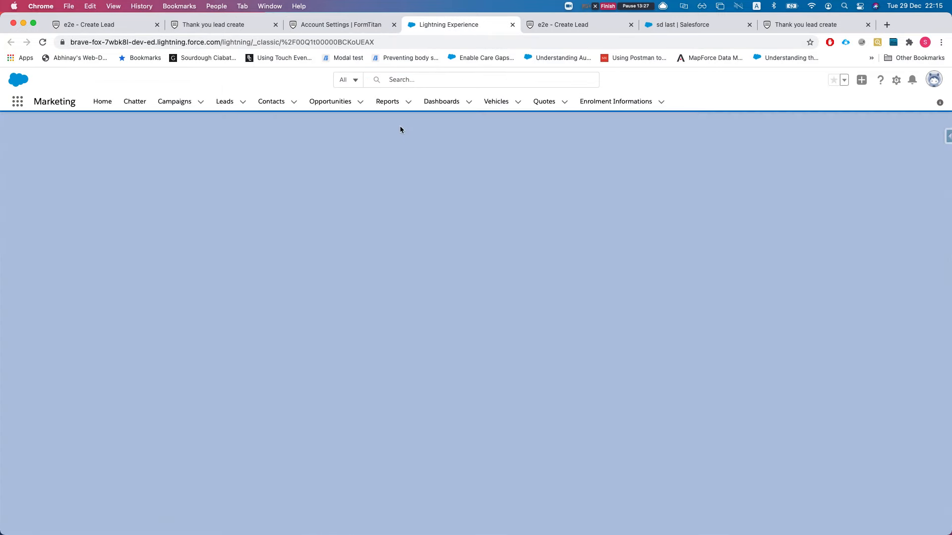
Step: Review the lead's Details, preview the attached unnamed.png, then bring the Gmail window into view
left_click(76, 224)
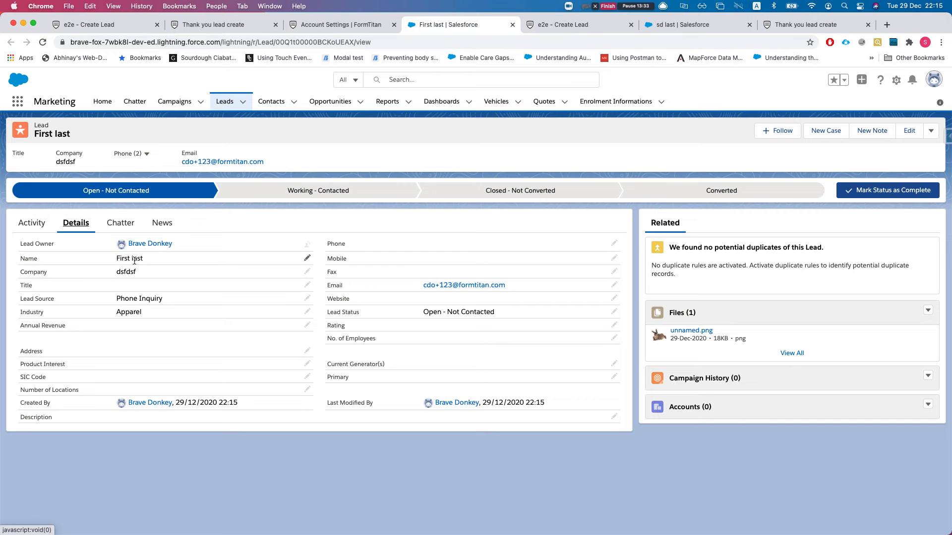
left_click(766, 337)
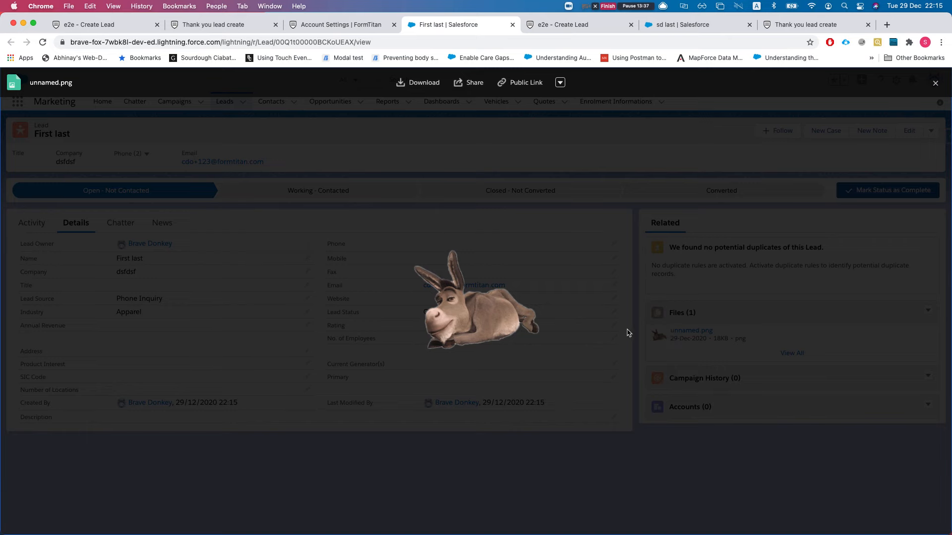
key("Escape")
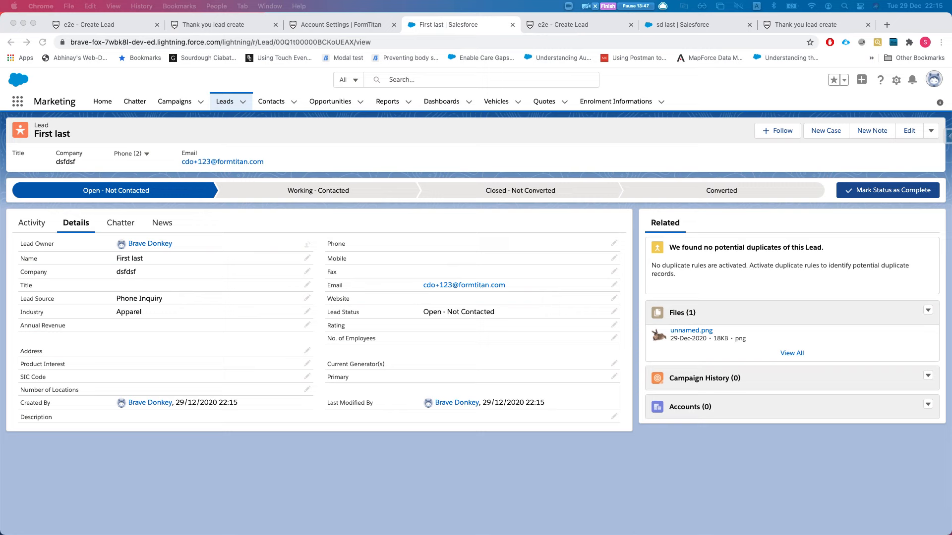
left_click_drag(951, 25, 560, 25)
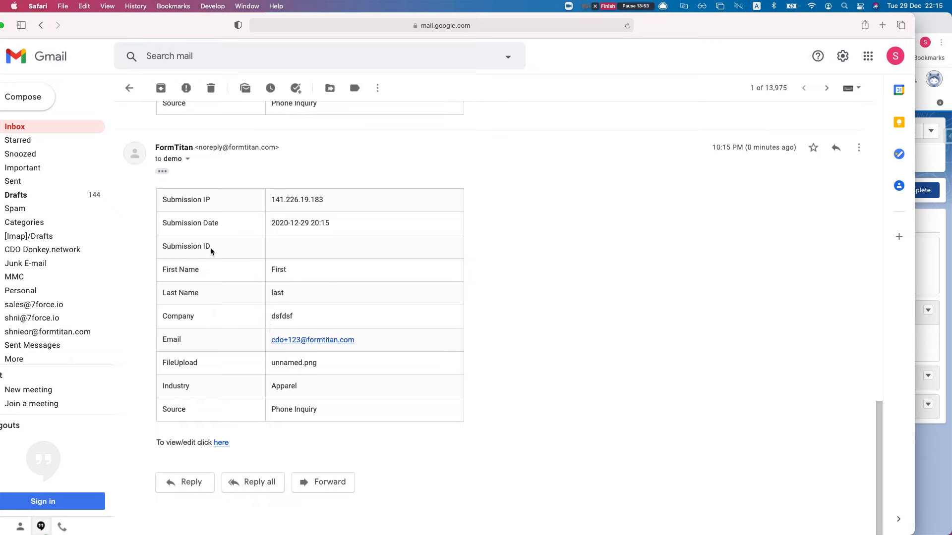
Step: Check the email's Submission IP, Date, ID and Company rows, then switch back to the Salesforce lead
left_click_drag(171, 200, 224, 200)
left_click_drag(171, 222, 236, 225)
left_click_drag(168, 253, 220, 253)
left_click_drag(169, 316, 198, 318)
left_click(189, 342)
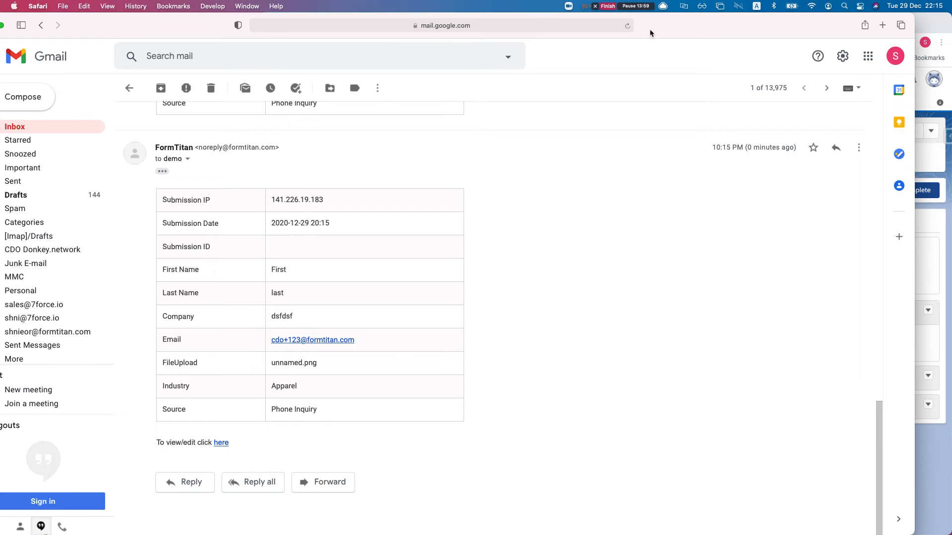
key("super+Tab")
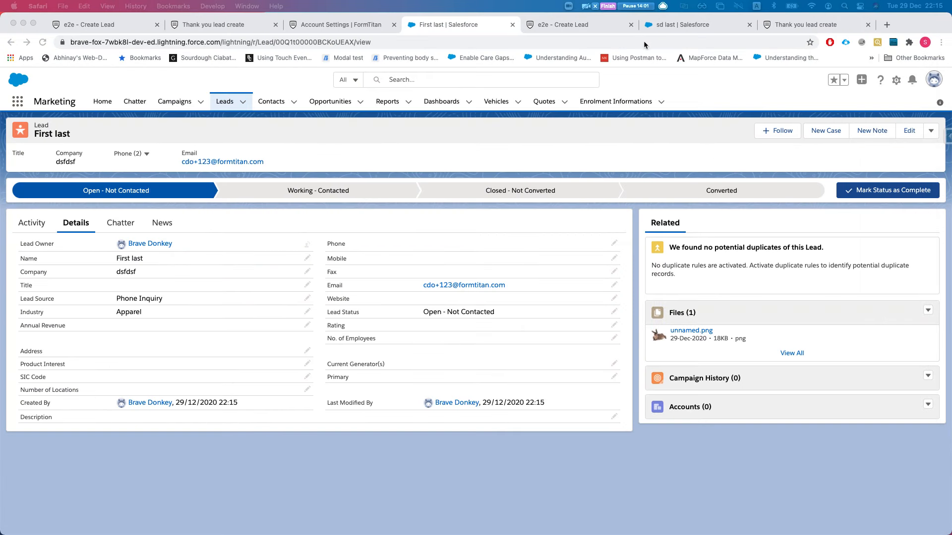